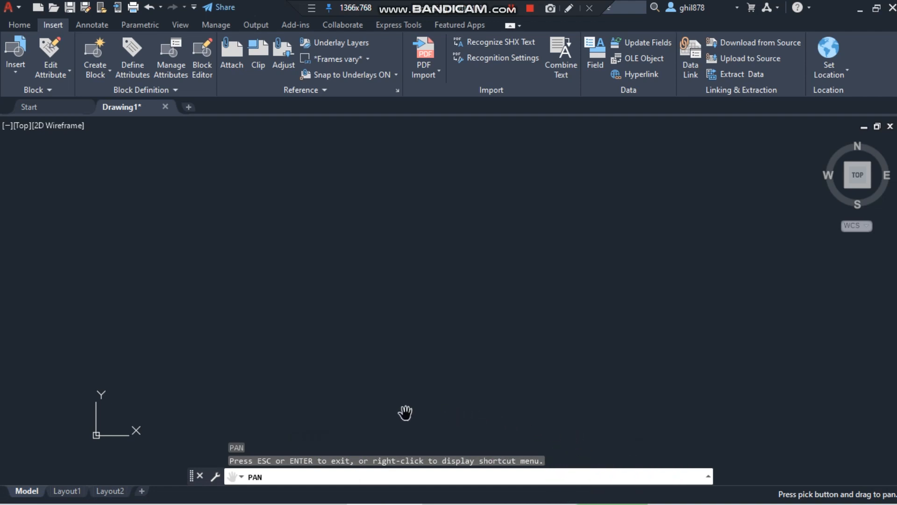
- Leave the Pan command, review the data entry methods and absolute coordinates example in the slide show, and return to the AutoCAD drawing
click(315, 463)
key(Escape)
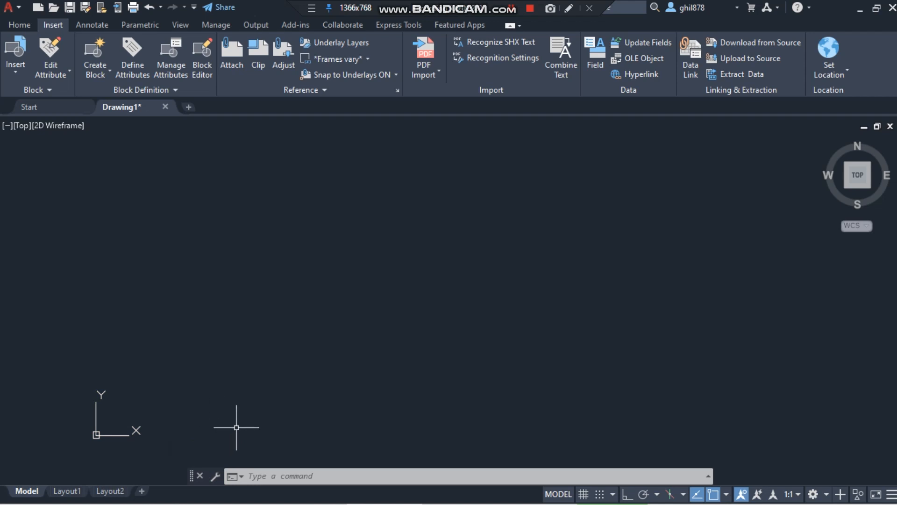
key(alt+Tab)
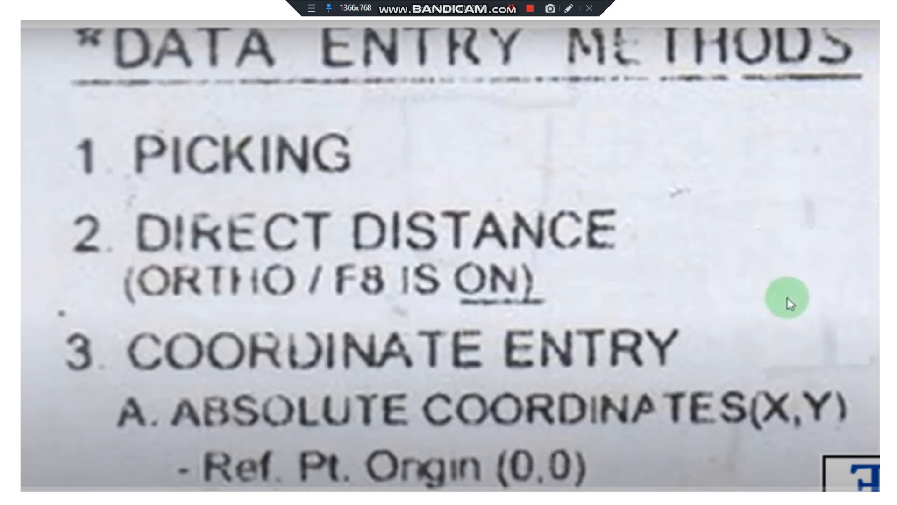
key(Right)
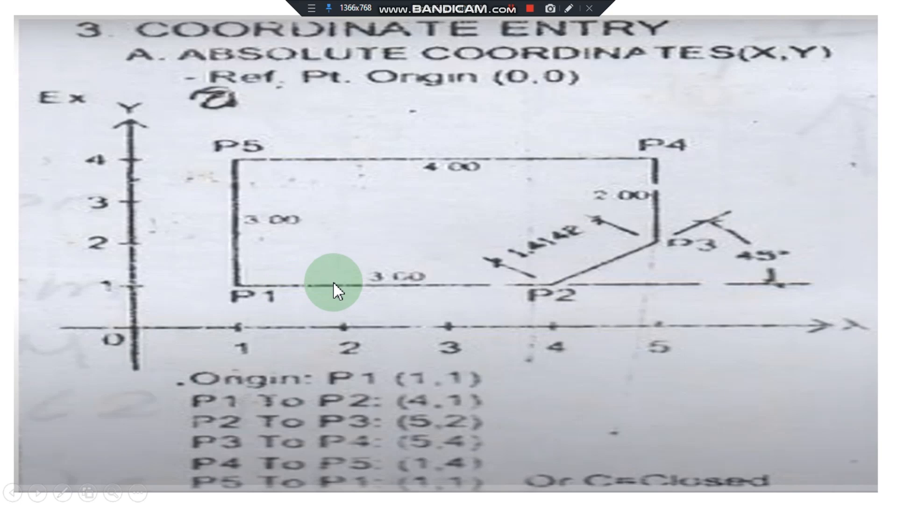
key(alt+Tab)
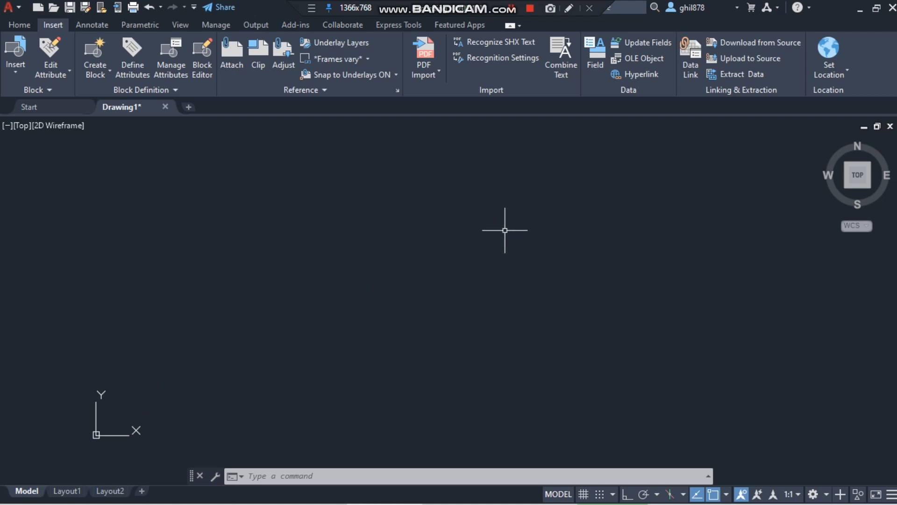
- Draw a closed five-sided outline with Line by picking points, about 3.1 units along its top edge, with a diagonal lower-right corner
text(L)
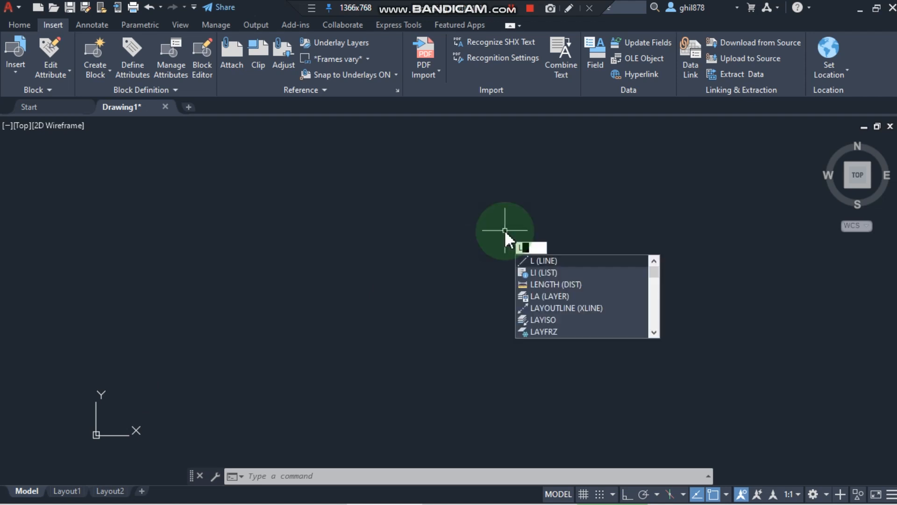
key(Return)
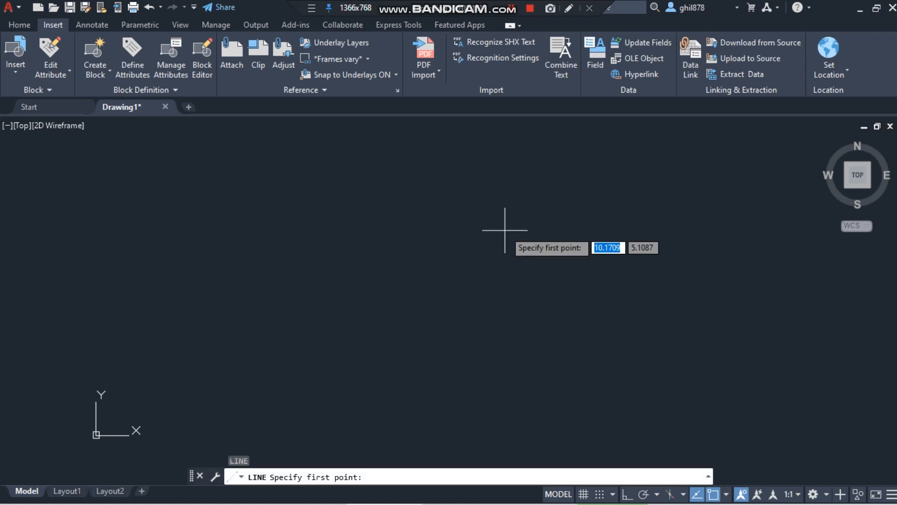
click(474, 247)
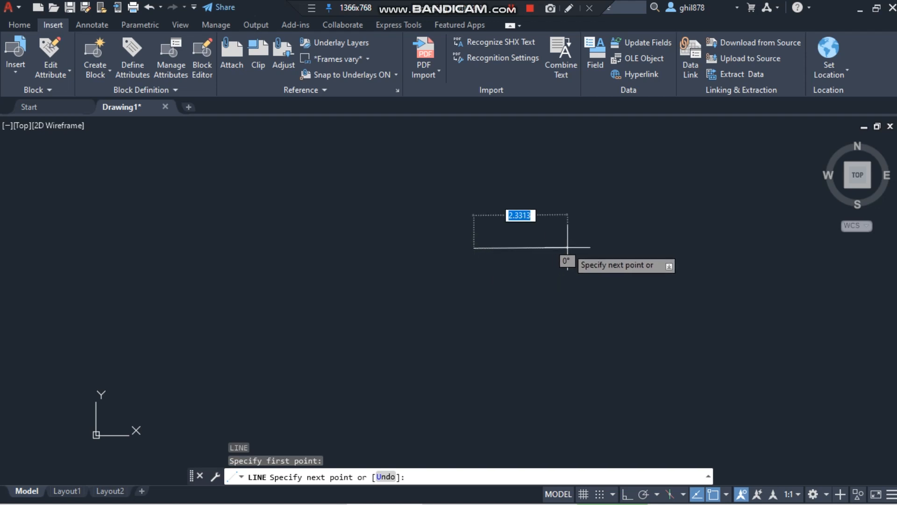
click(570, 248)
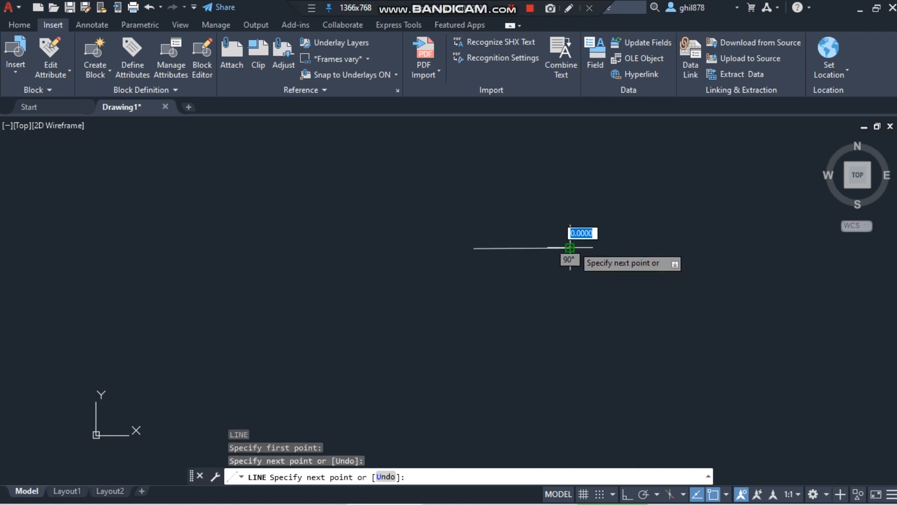
click(600, 223)
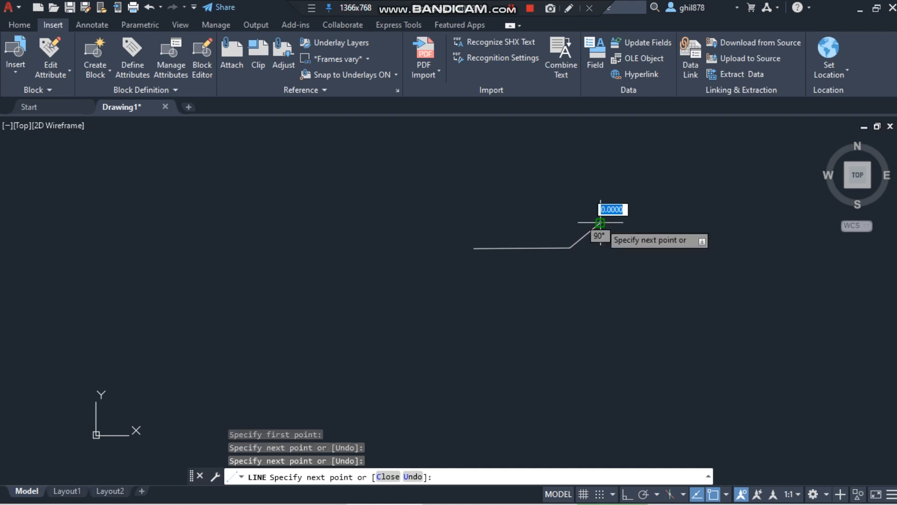
click(600, 172)
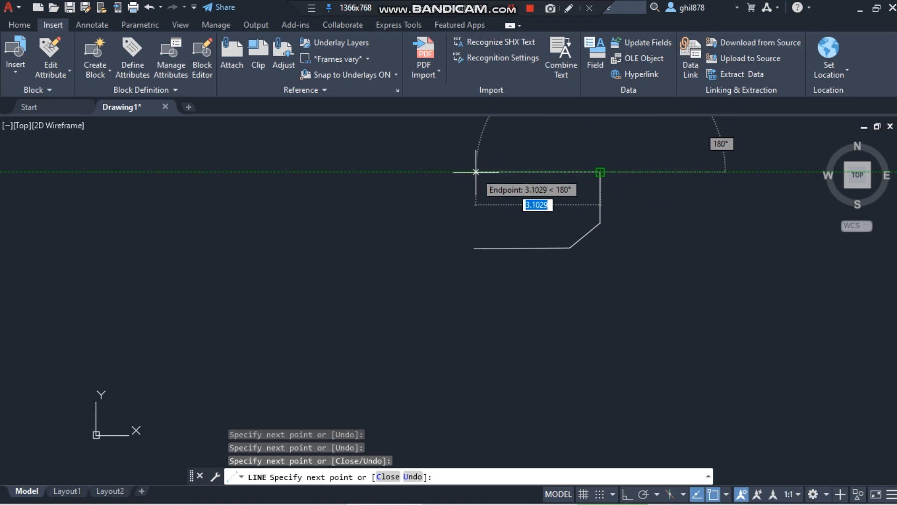
click(476, 172)
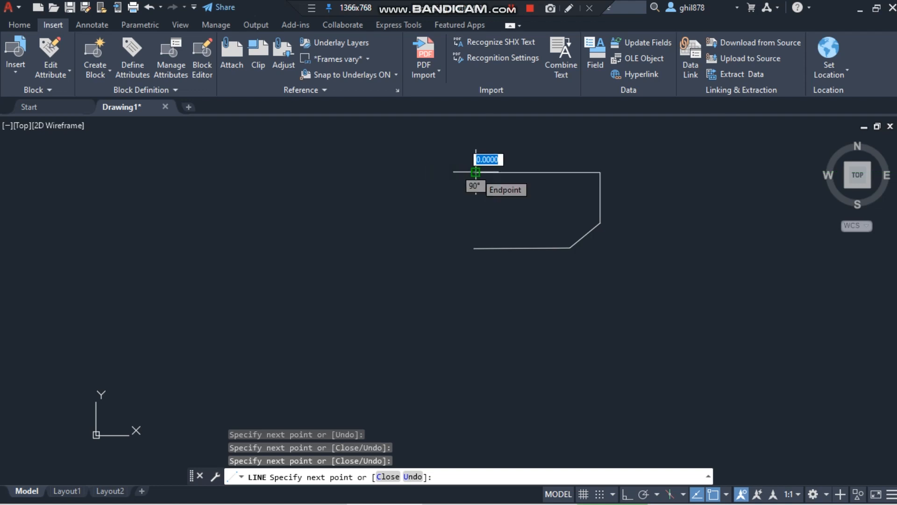
text(c)
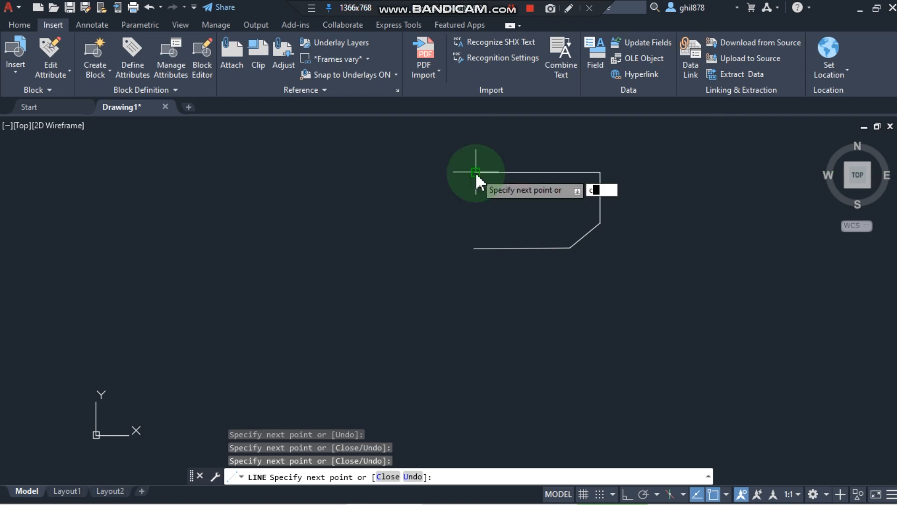
key(Return)
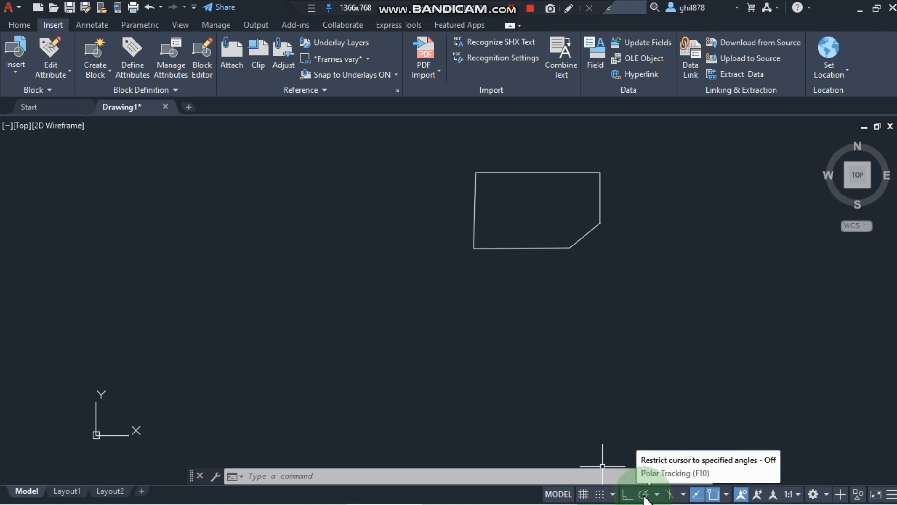
- Turn on polar tracking and draw a second five-sided outline with a diagonal lower-right corner directly below the first
click(644, 496)
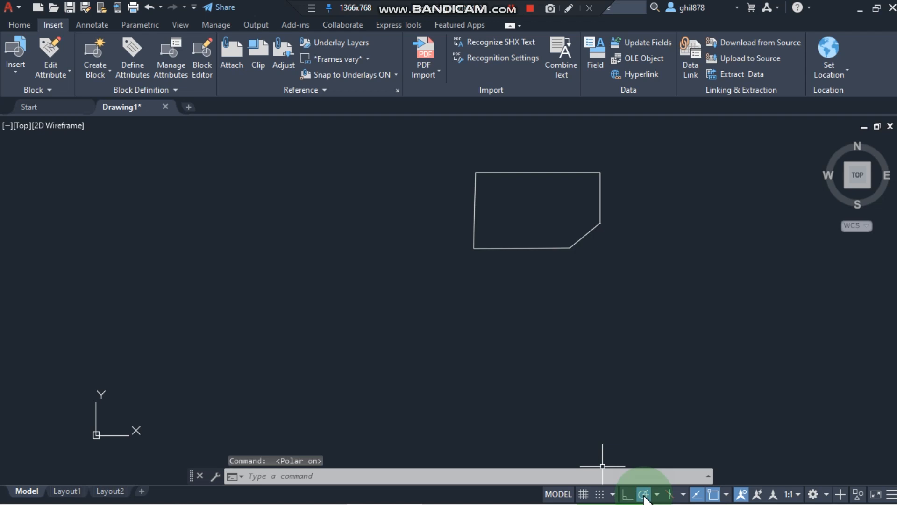
click(526, 394)
click(541, 397)
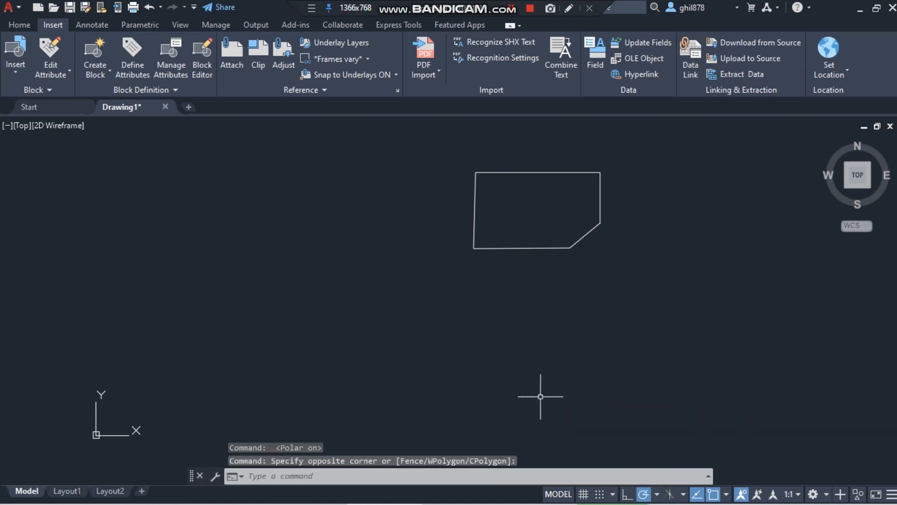
text(l)
key(Return)
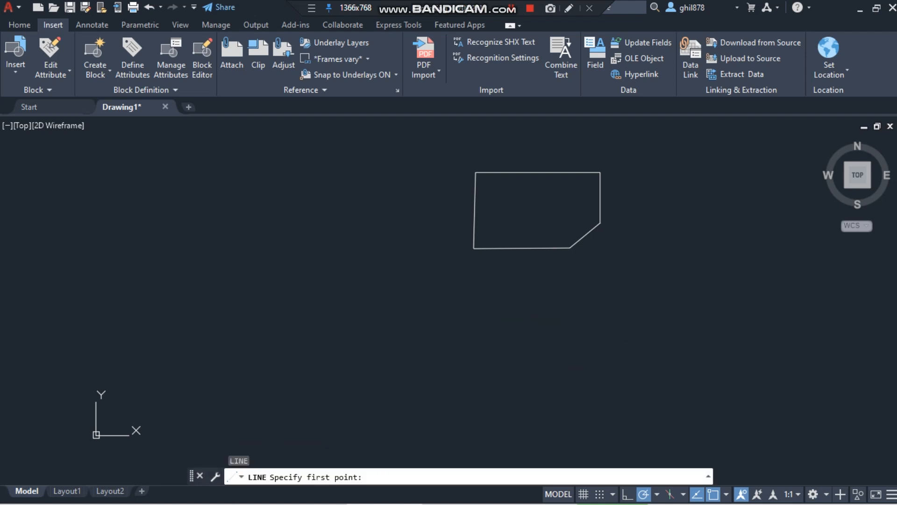
click(474, 359)
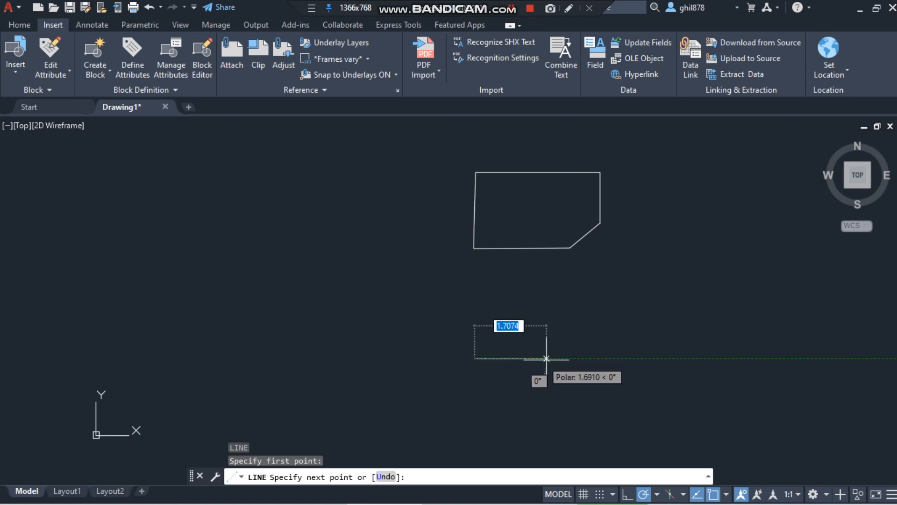
click(571, 358)
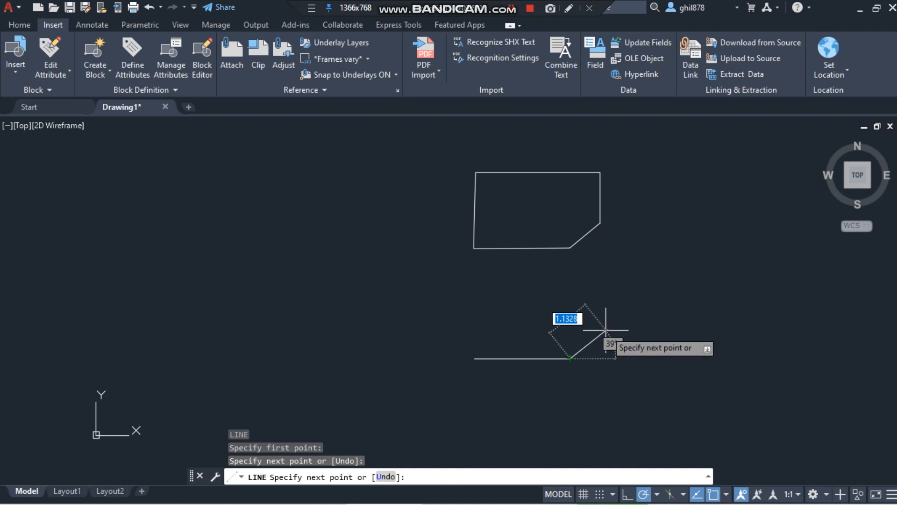
click(605, 332)
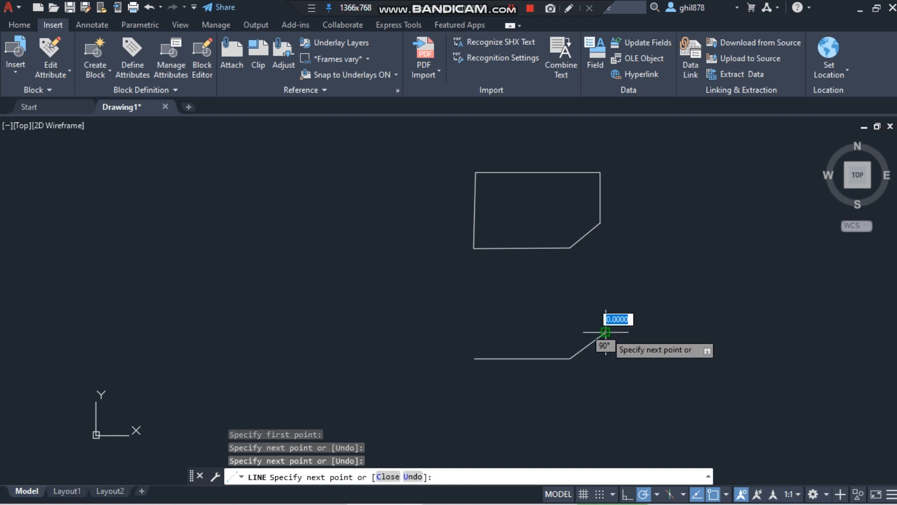
click(606, 286)
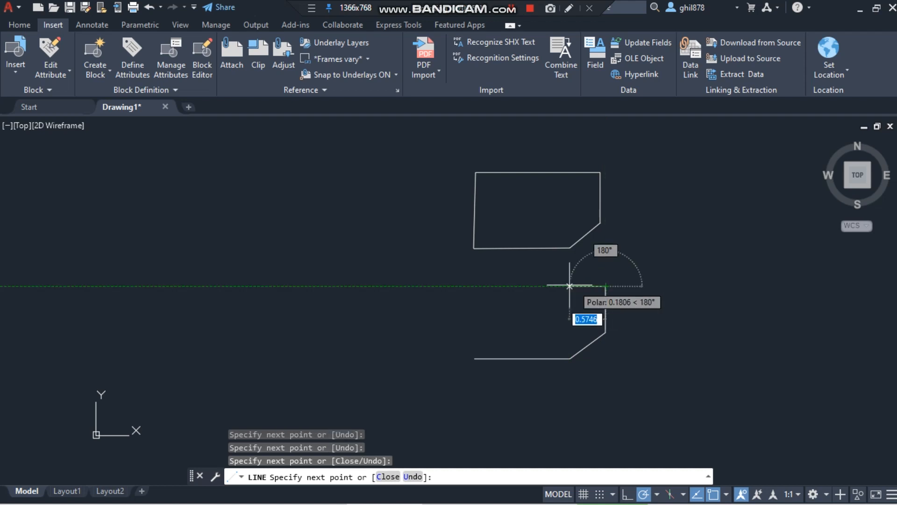
click(475, 286)
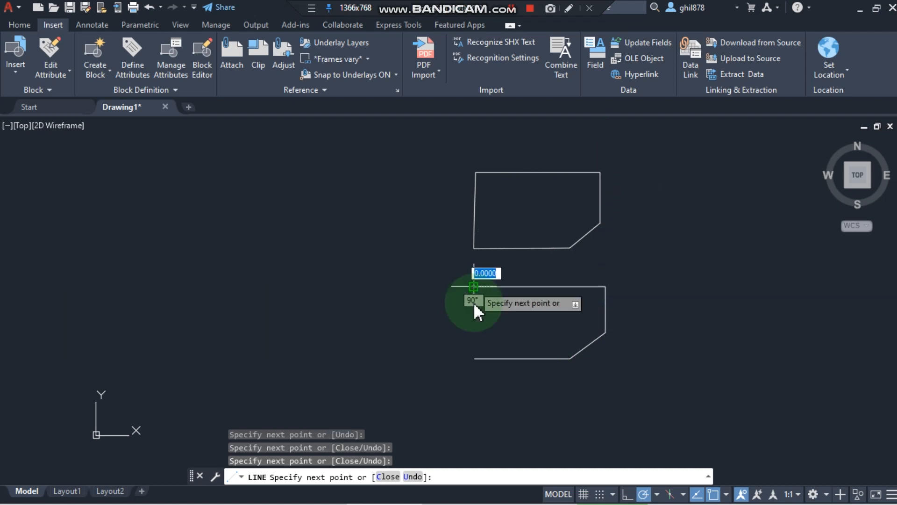
click(475, 358)
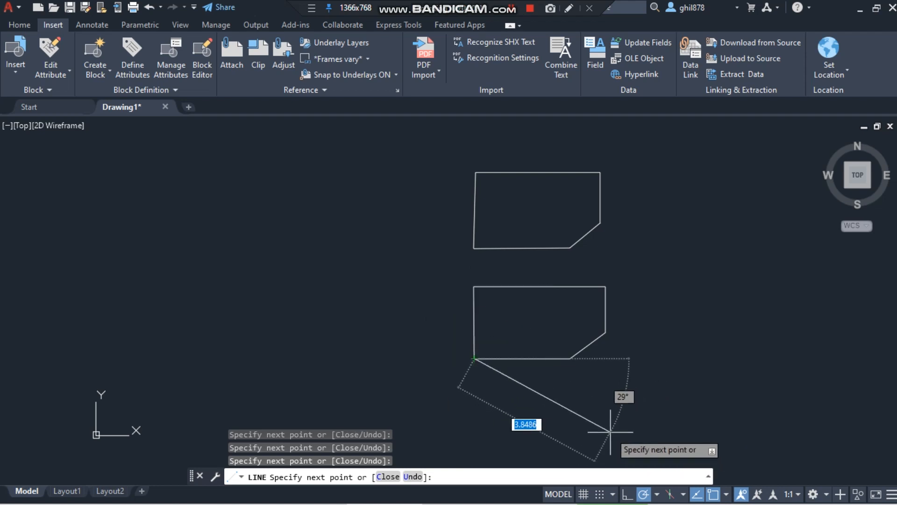
key(Return)
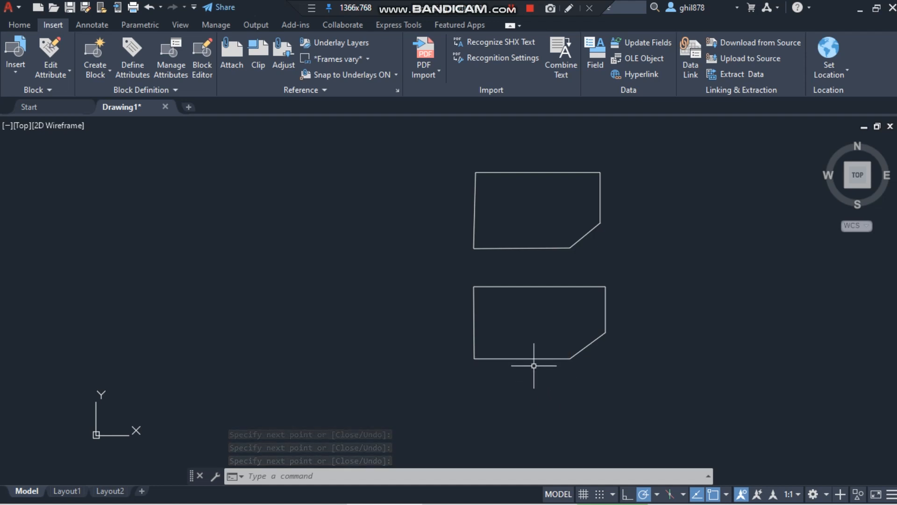
- Turn on Ortho mode and draw a four-sided outline with Line below the second shape, ending at its starting point
click(627, 494)
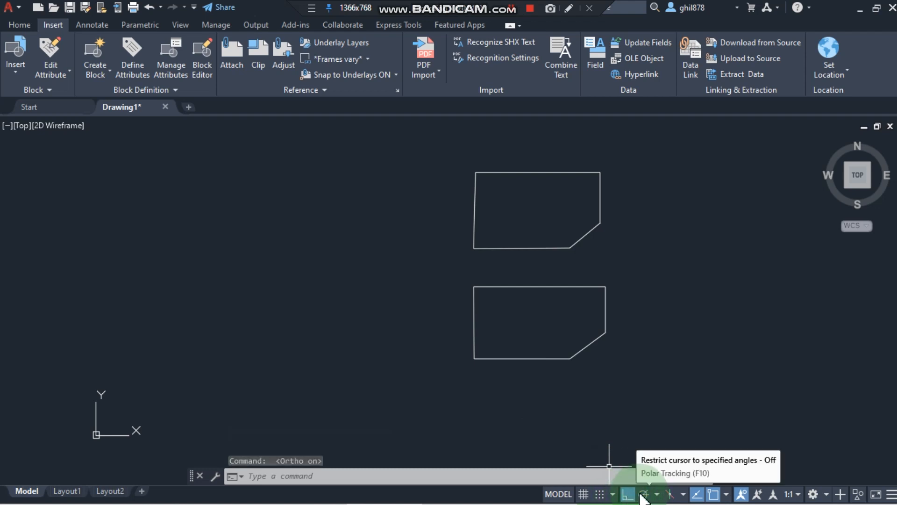
click(485, 435)
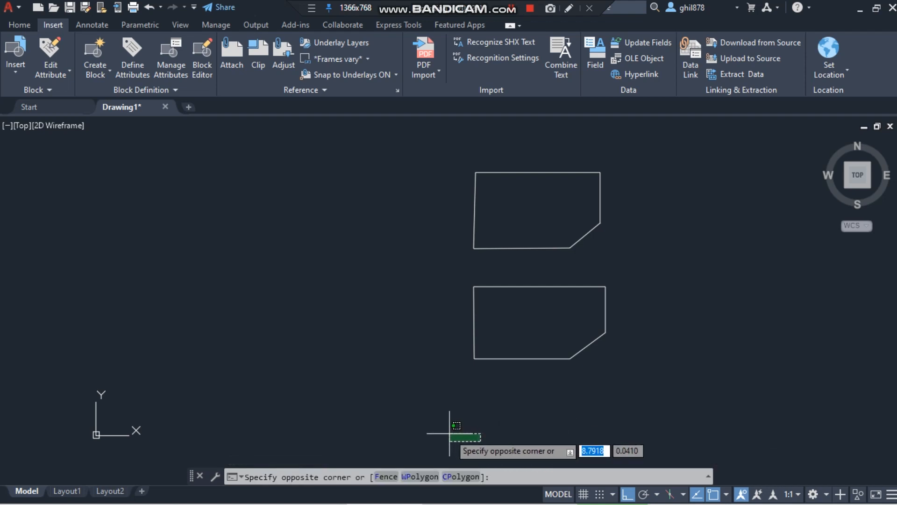
key(Escape)
text(l)
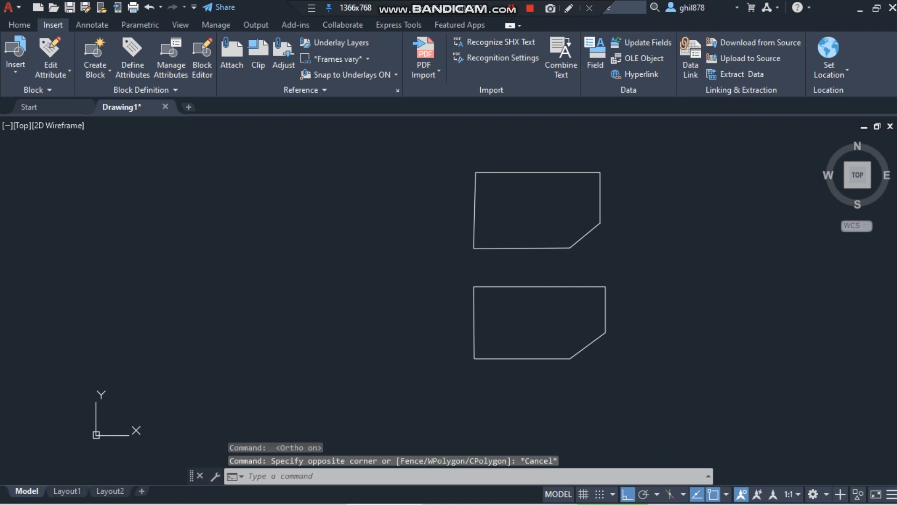
key(Return)
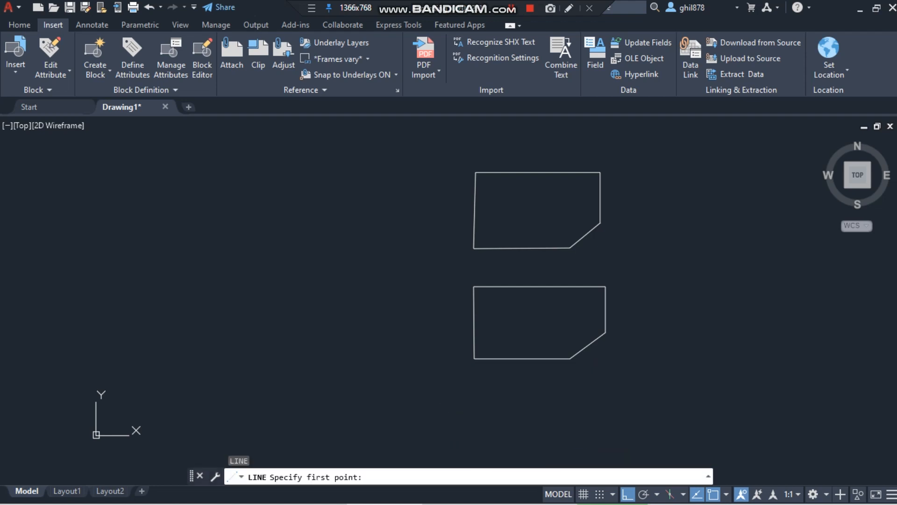
click(476, 440)
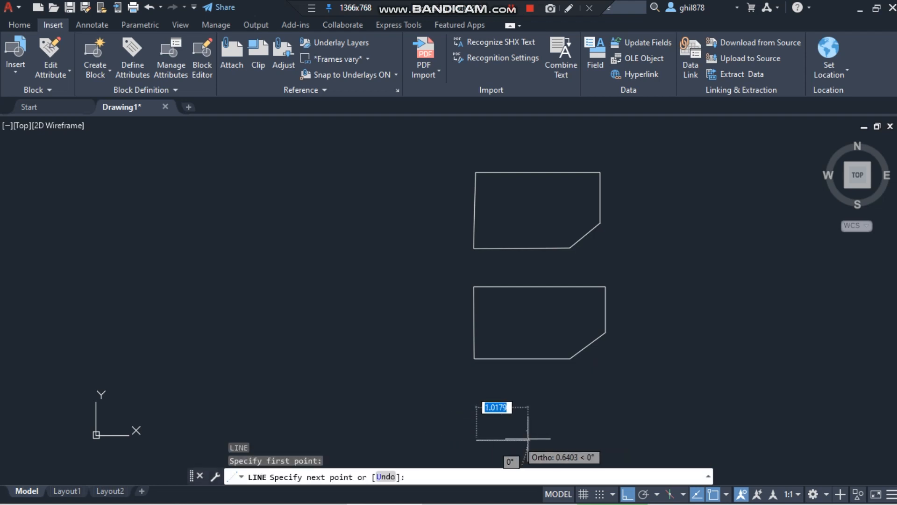
click(571, 439)
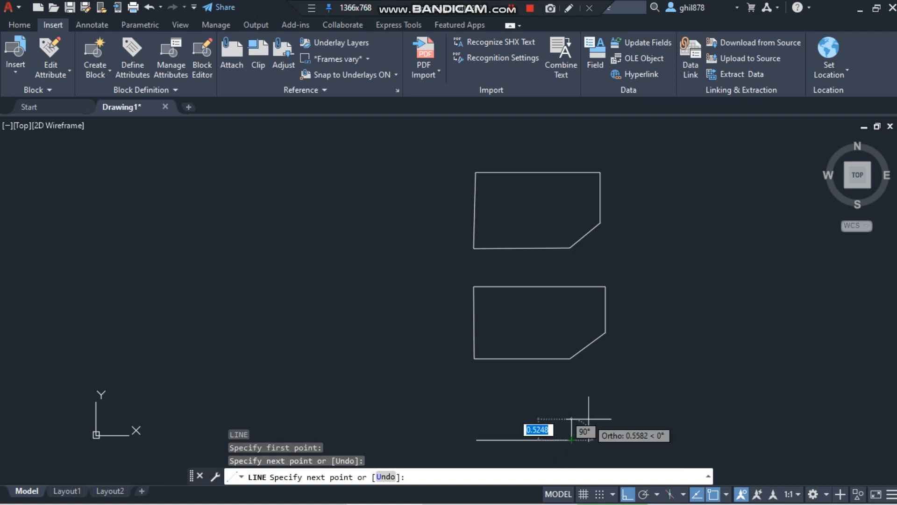
click(627, 494)
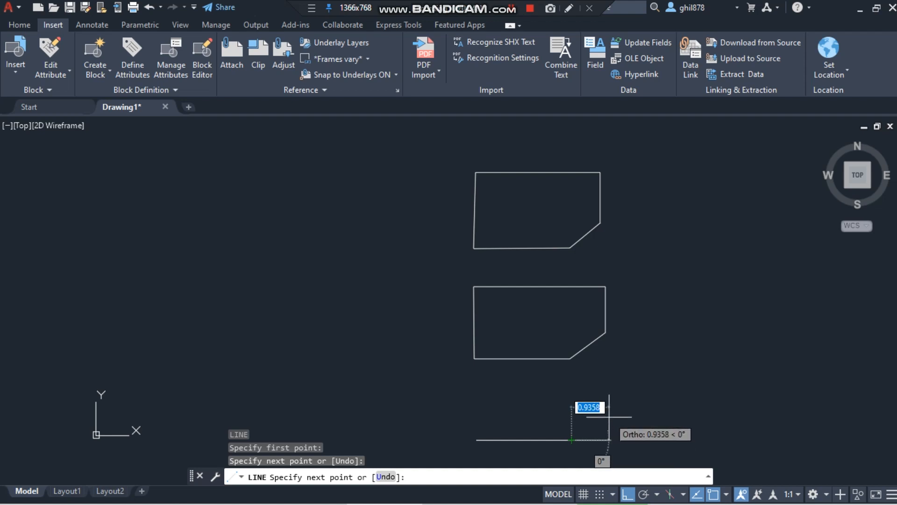
click(607, 420)
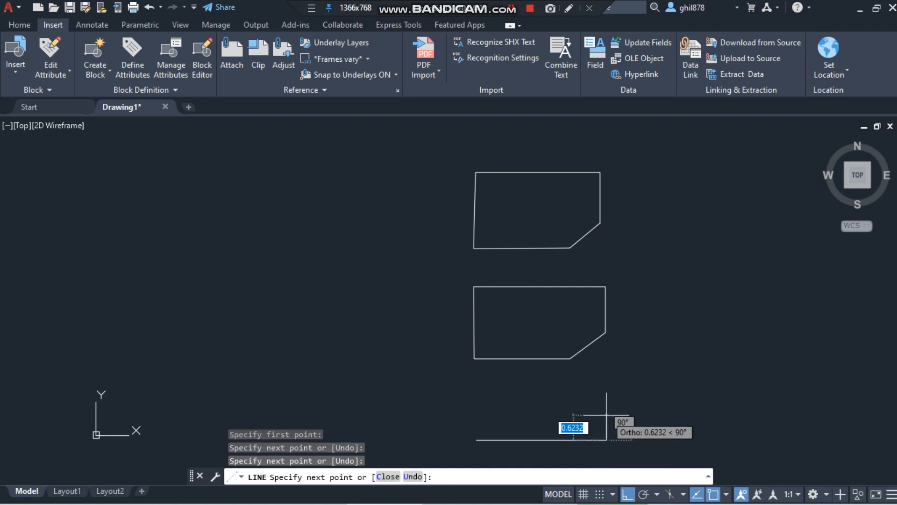
click(606, 384)
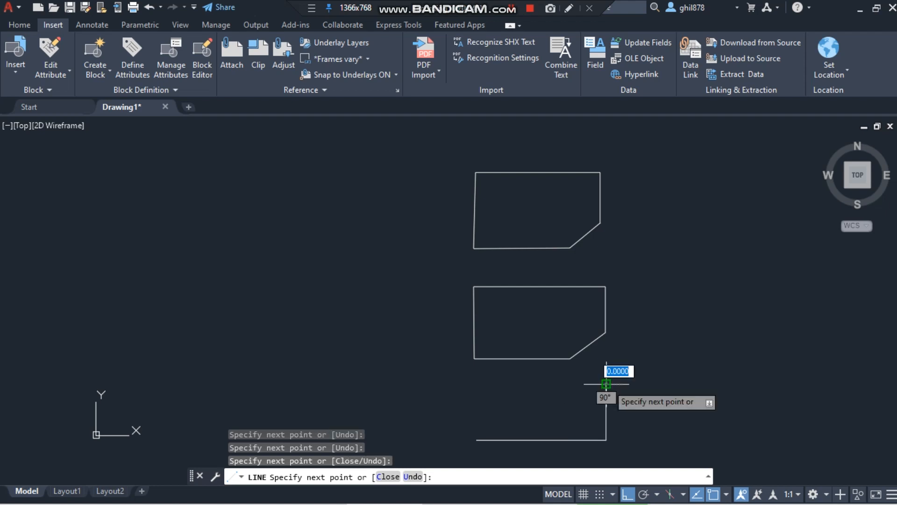
click(470, 383)
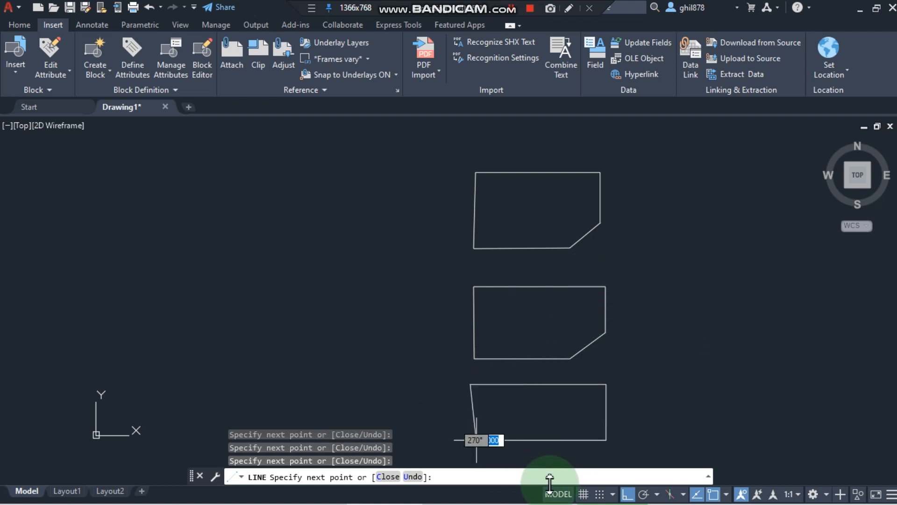
key(Escape)
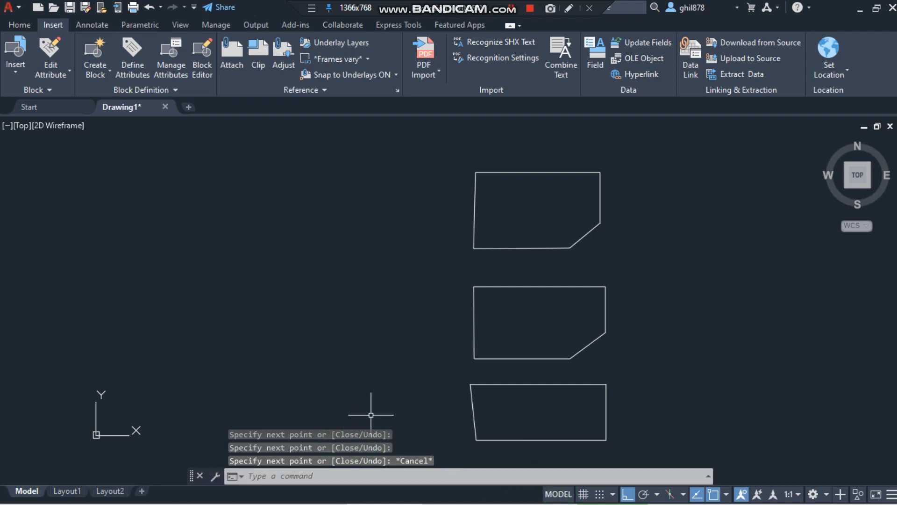
- Review the absolute coordinates example in the slide show, return to AutoCAD and start a Line at 1,1
key(alt+Tab)
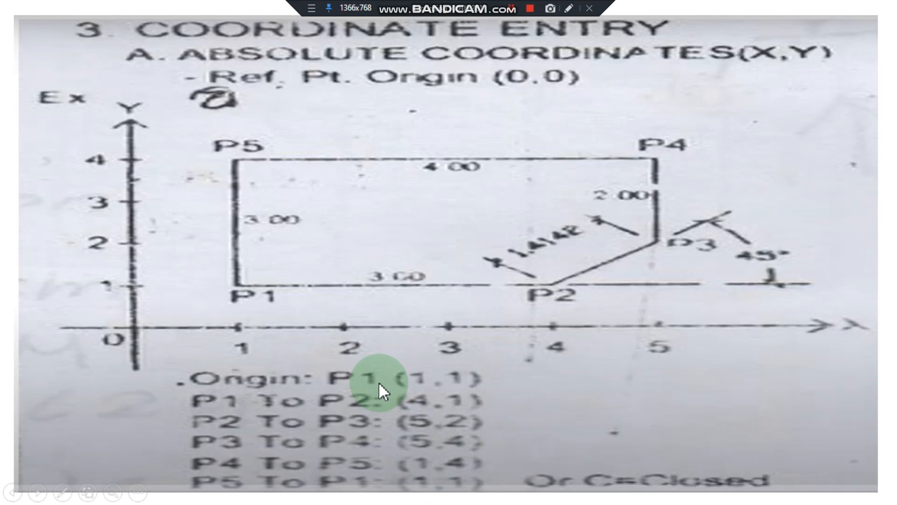
key(alt+Tab)
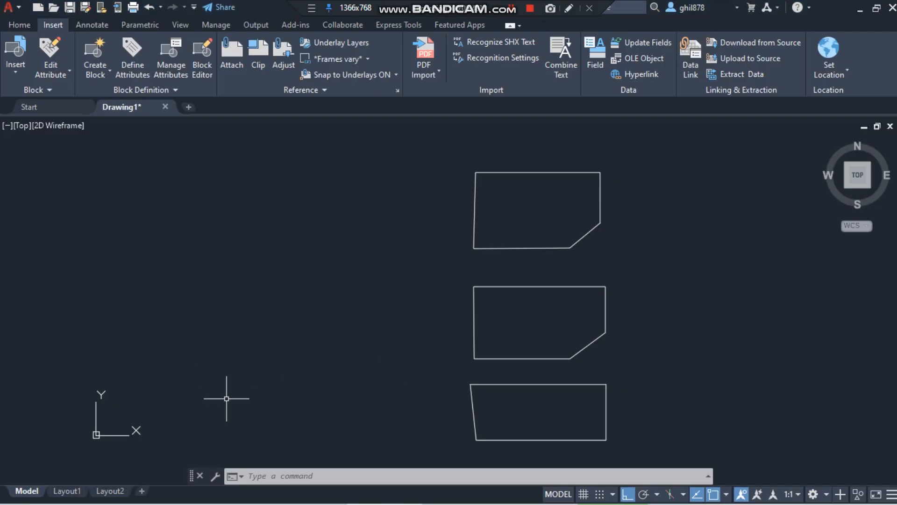
text(L)
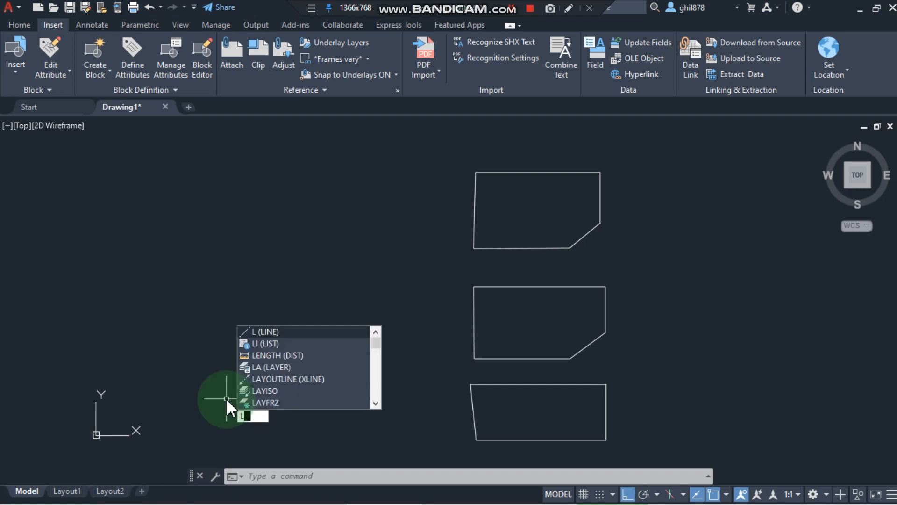
key(Return)
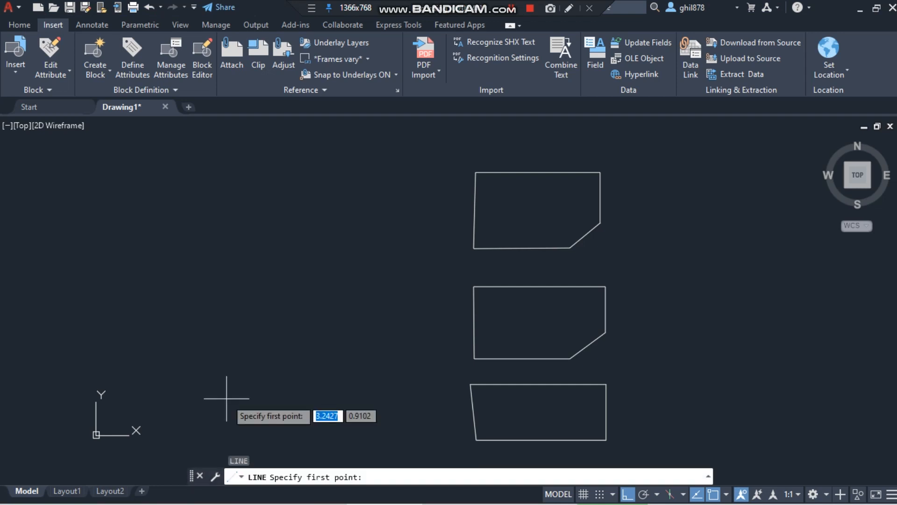
click(383, 477)
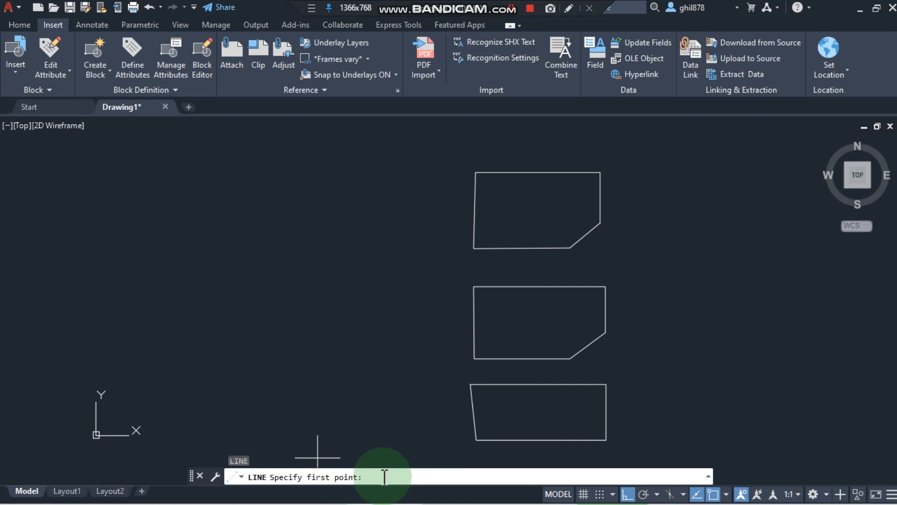
text(1,1)
key(Return)
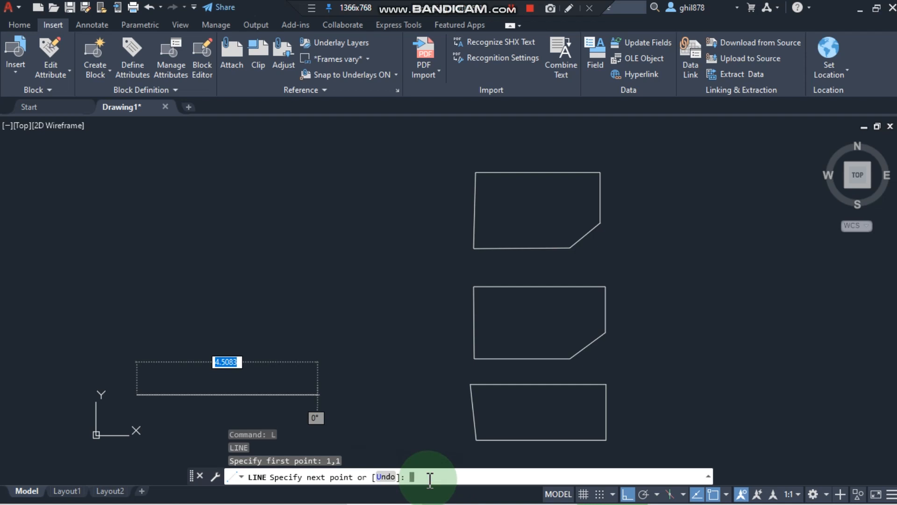
- Continue the line through absolute coordinates 4,1 and 5,2 to form the bottom edge and the diagonal corner
text(4)
key(Return)
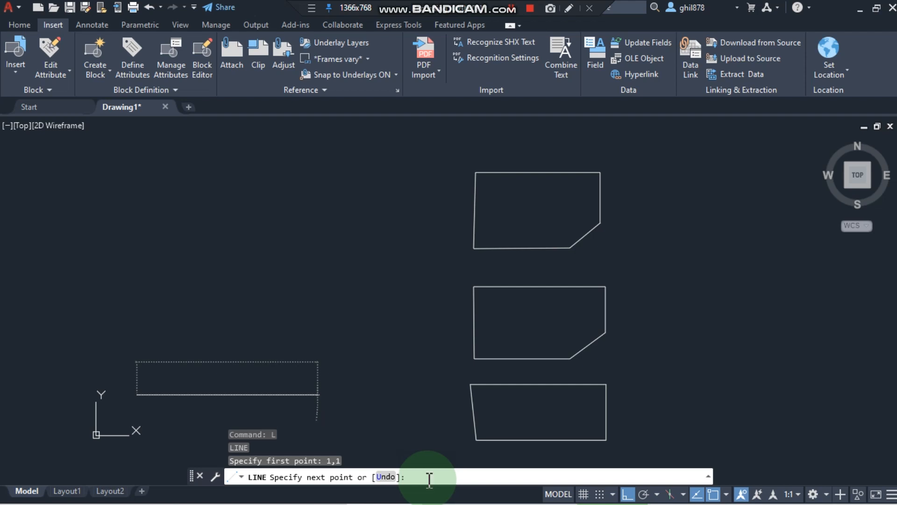
text(4)
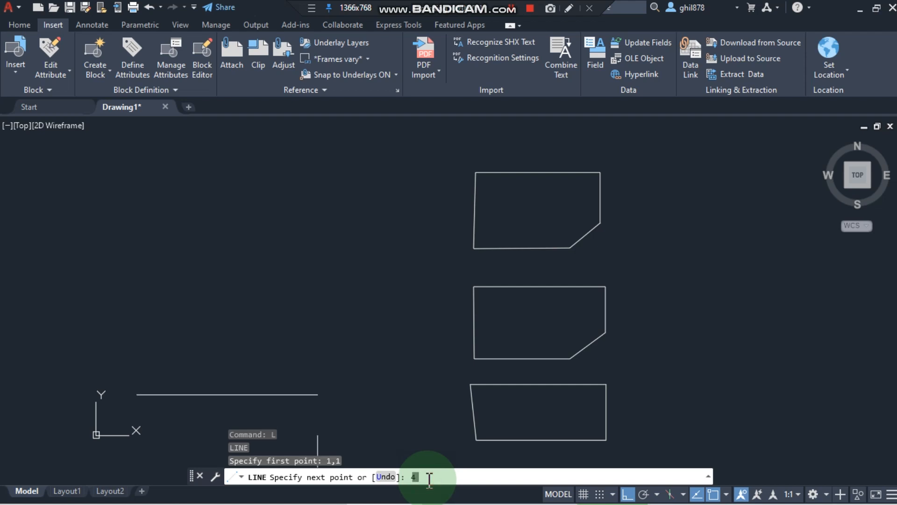
text(,1)
key(Return)
click(429, 480)
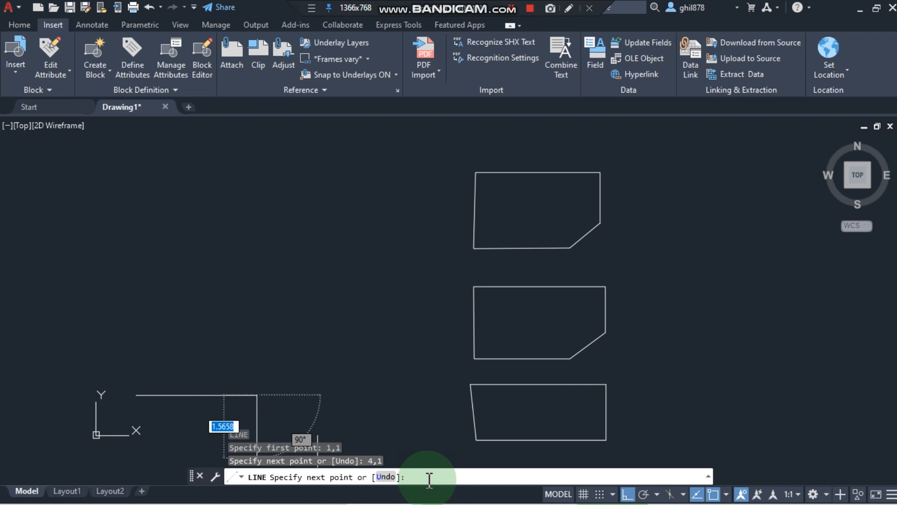
text(5)
key(BackSpace)
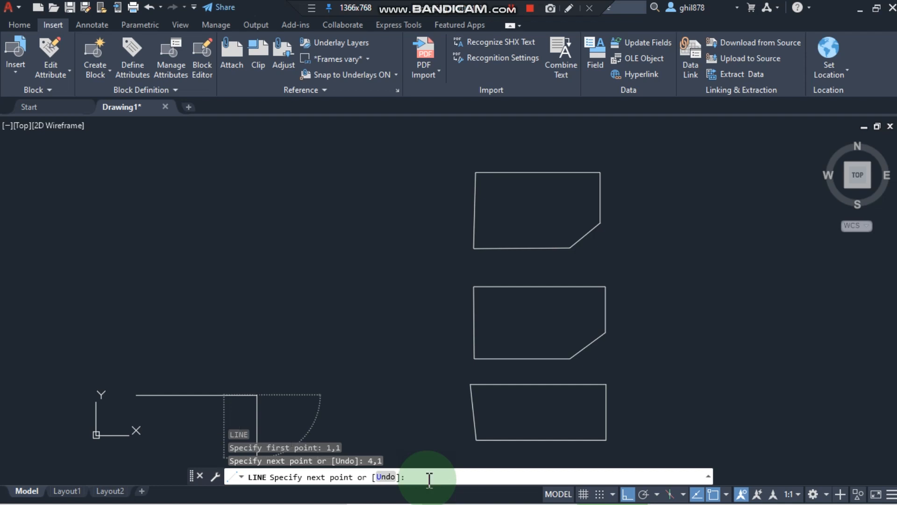
click(429, 480)
text(5,2)
key(Return)
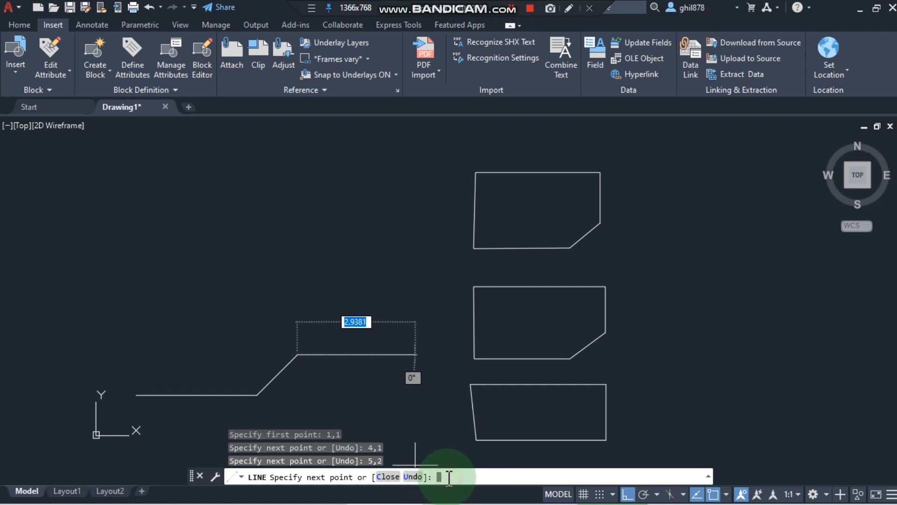
- Add the vertical edge up from the diagonal by entering absolute coordinate 5,4
text(5)
text(,)
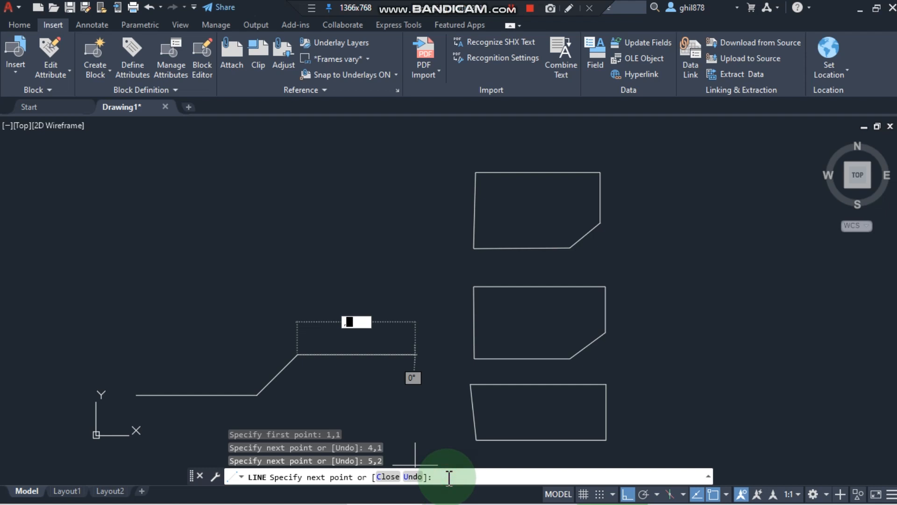
text(5,)
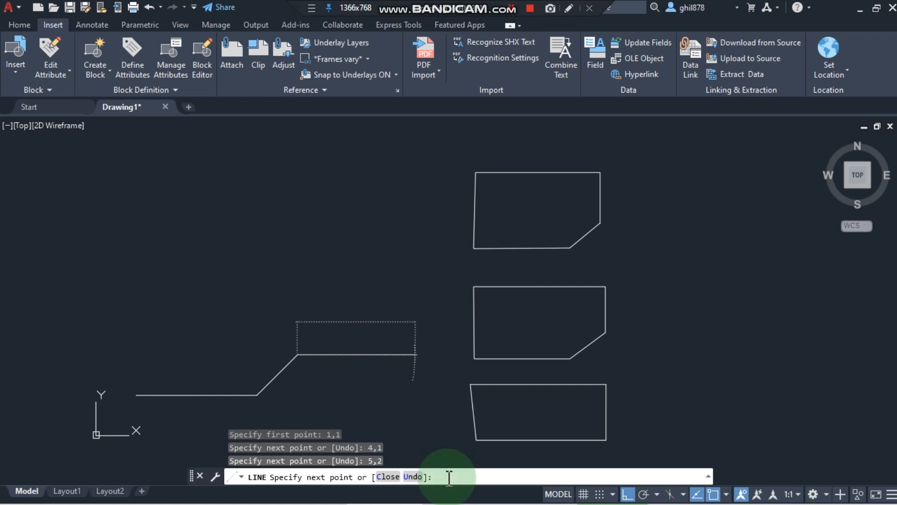
text(5,)
text(4)
key(Return)
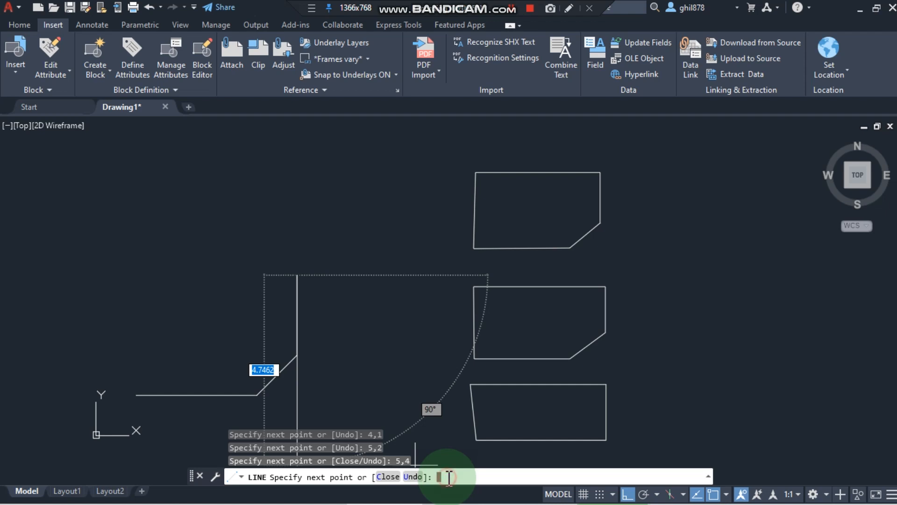
- Draw the top edge to absolute coordinate 1,4 and finish the outline with the Close option
text(1)
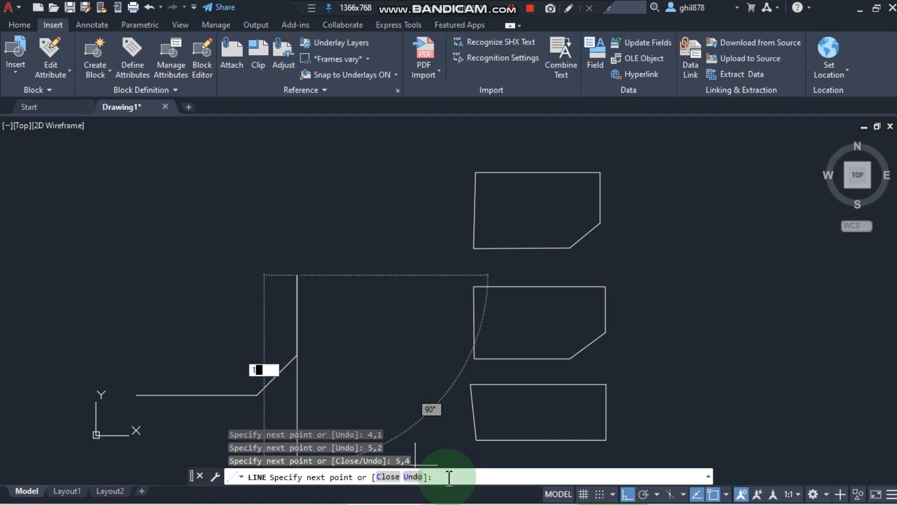
text(,)
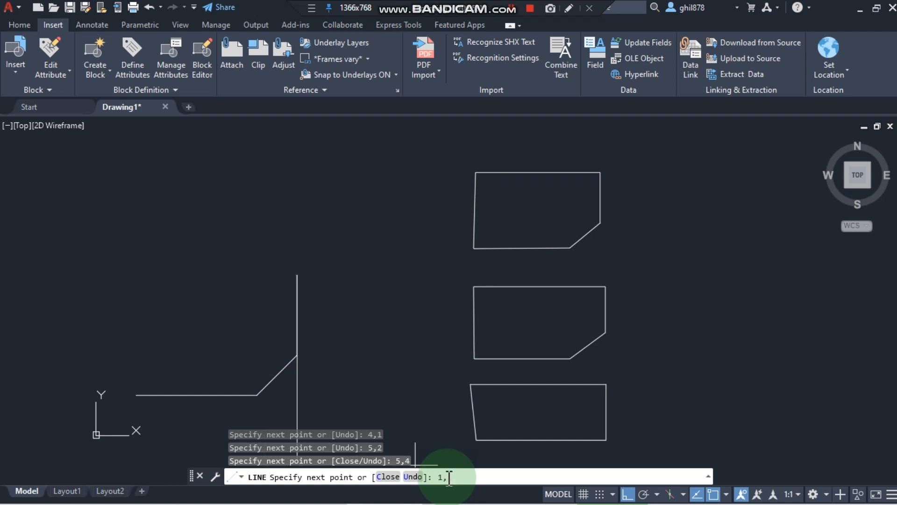
text(4)
key(Return)
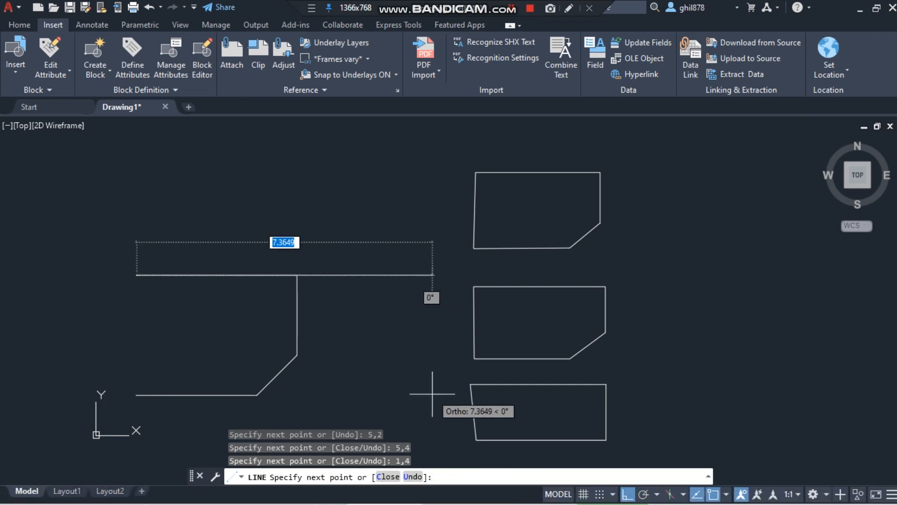
text(c)
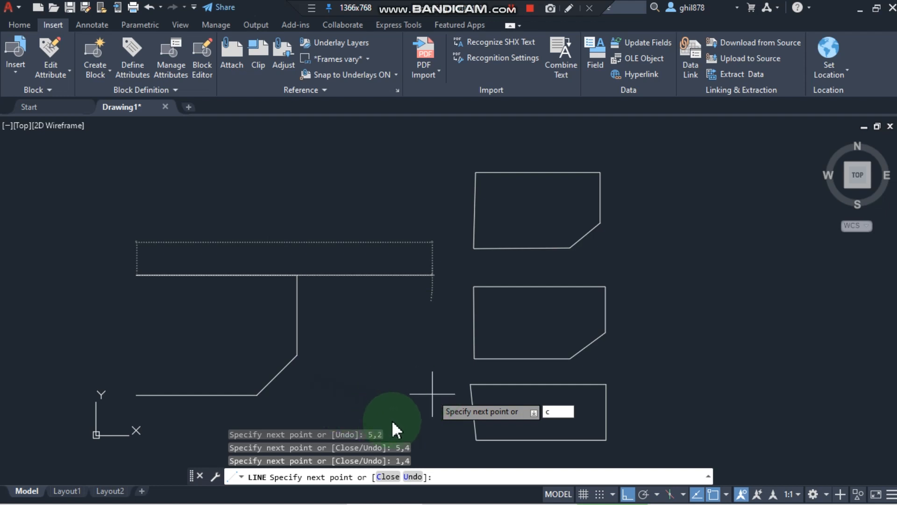
key(Return)
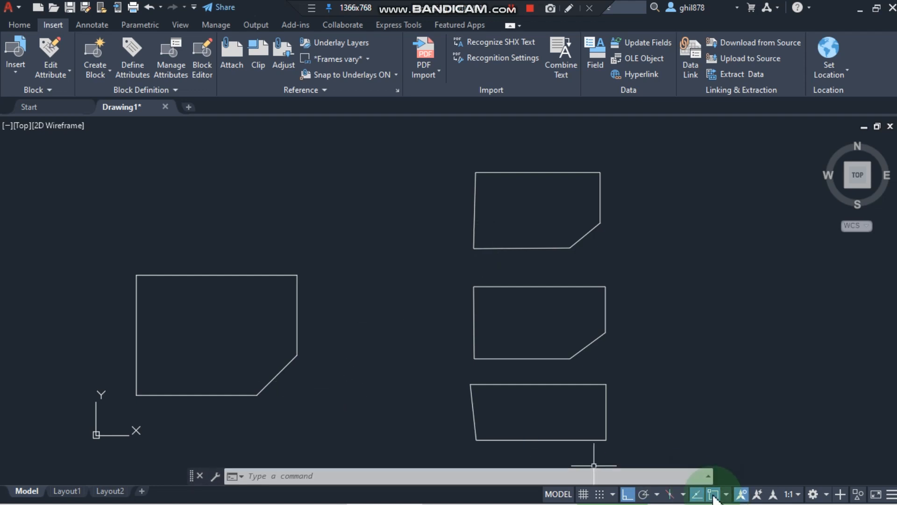
- Turn on Snap mode and draw a horizontal bottom edge with Line from 5.5,1 beside the absolute-coordinate outline
click(600, 494)
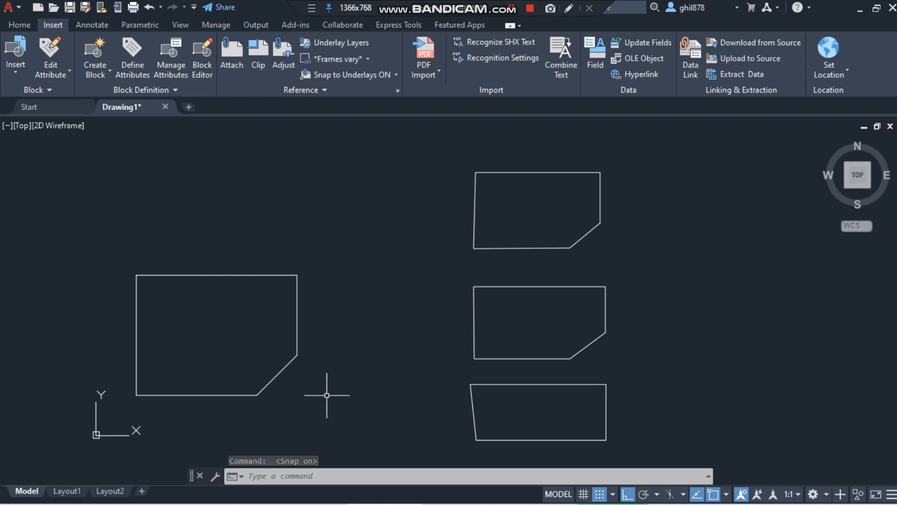
text(l)
key(Return)
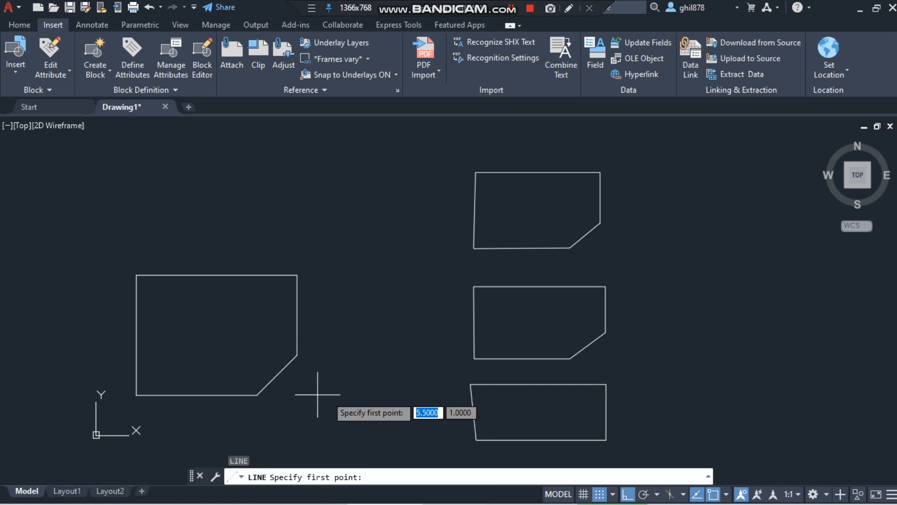
click(318, 395)
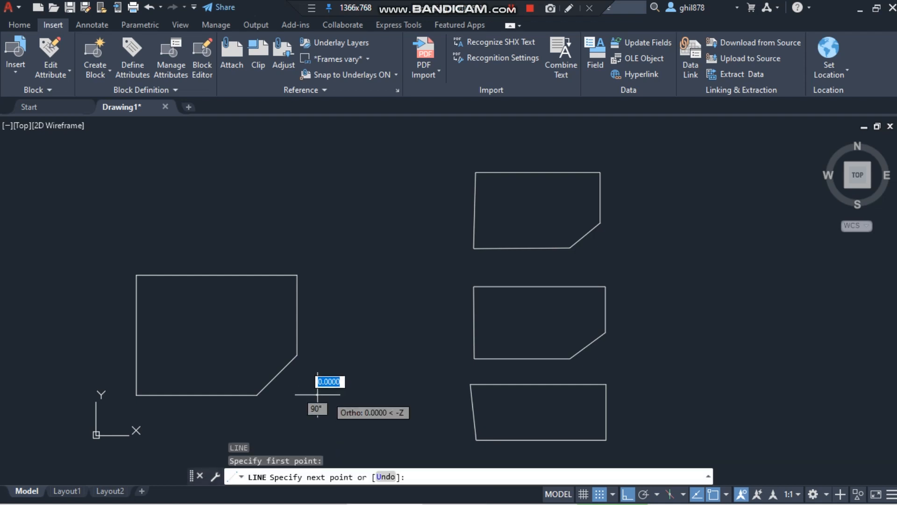
click(417, 394)
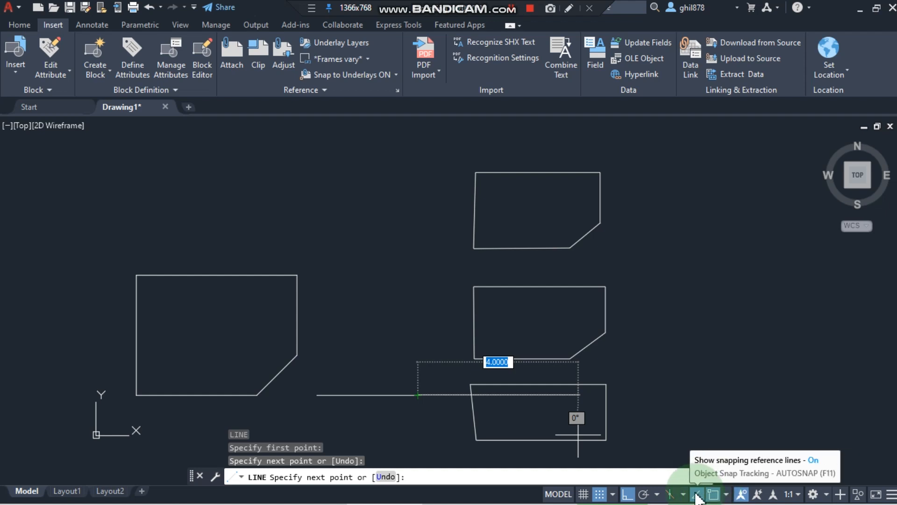
- Turn on polar tracking and complete the snapped outline with a diagonal lower-right corner, ending at its starting point
click(645, 496)
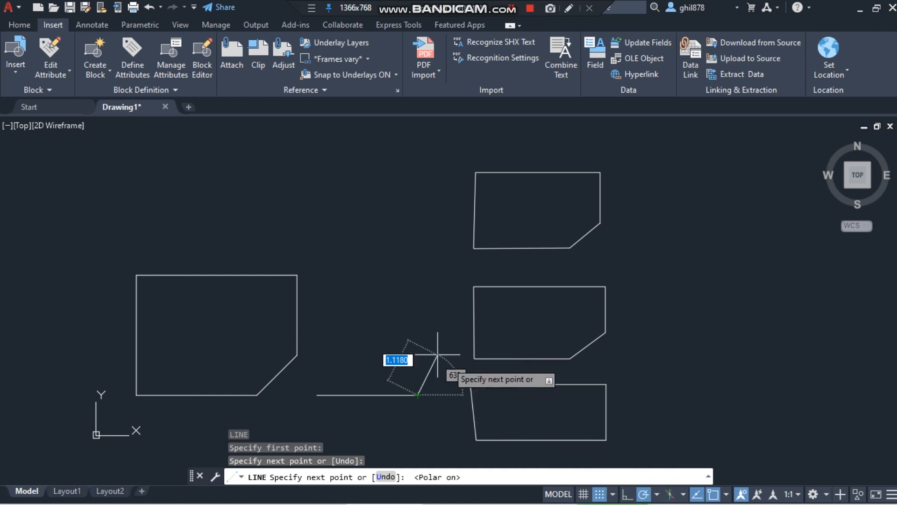
click(458, 354)
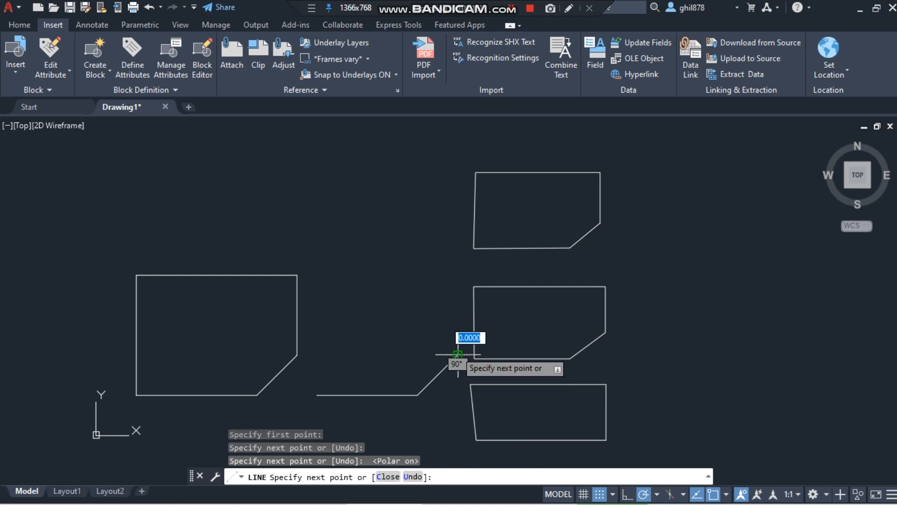
click(458, 276)
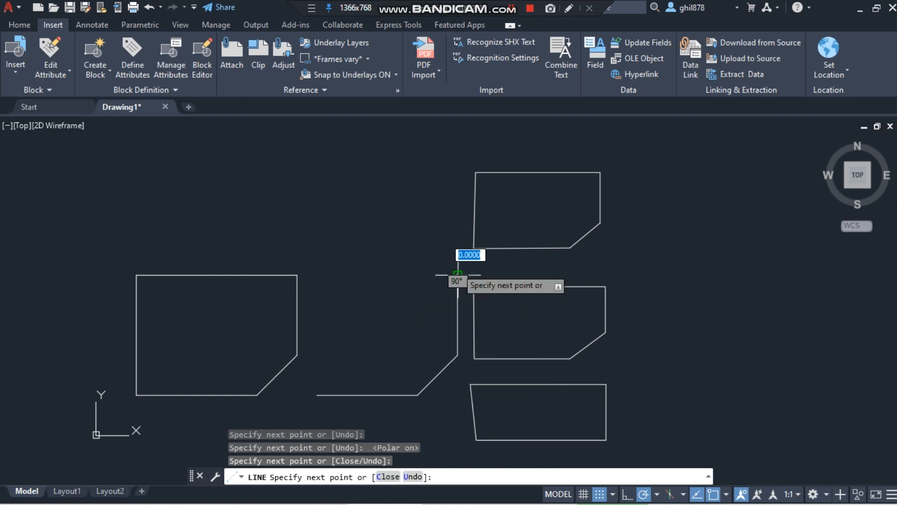
click(317, 274)
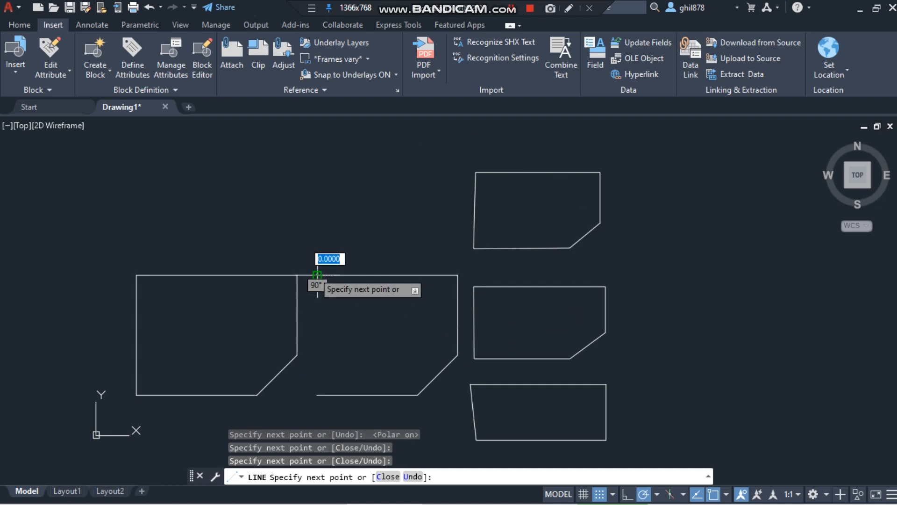
click(317, 395)
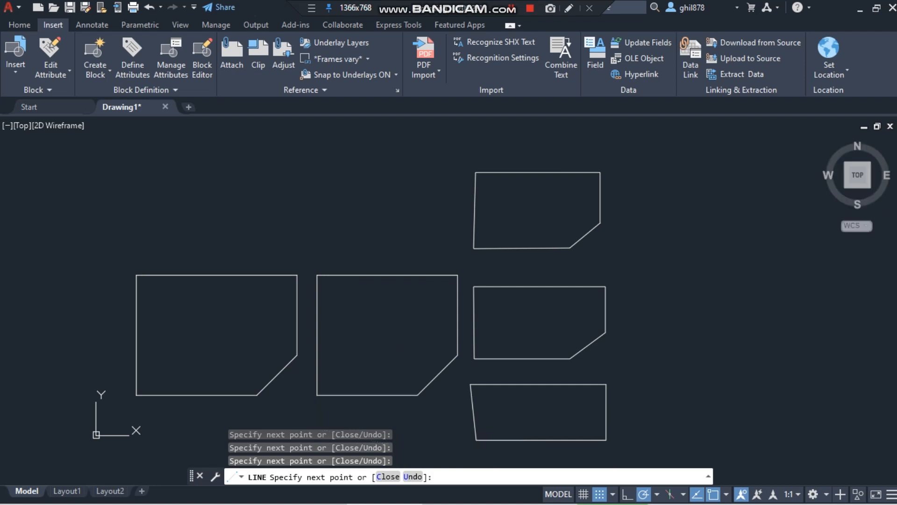
key(Return)
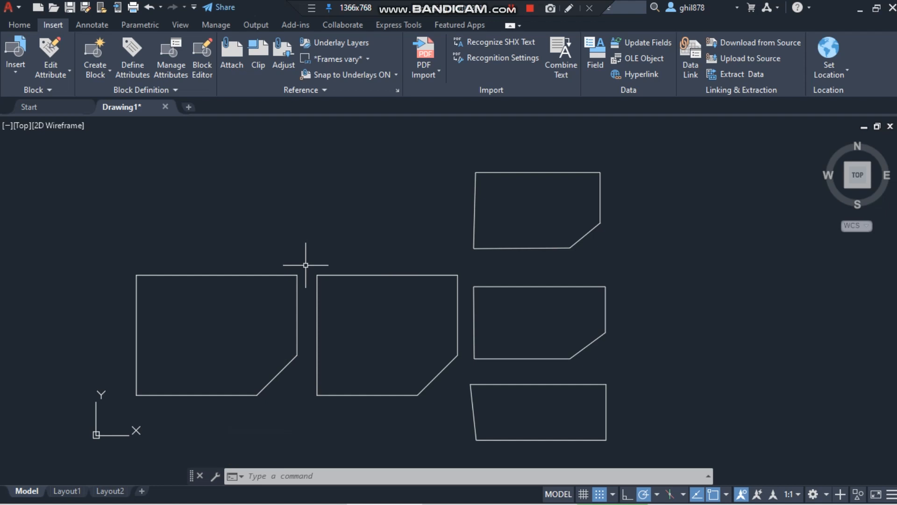
text(M)
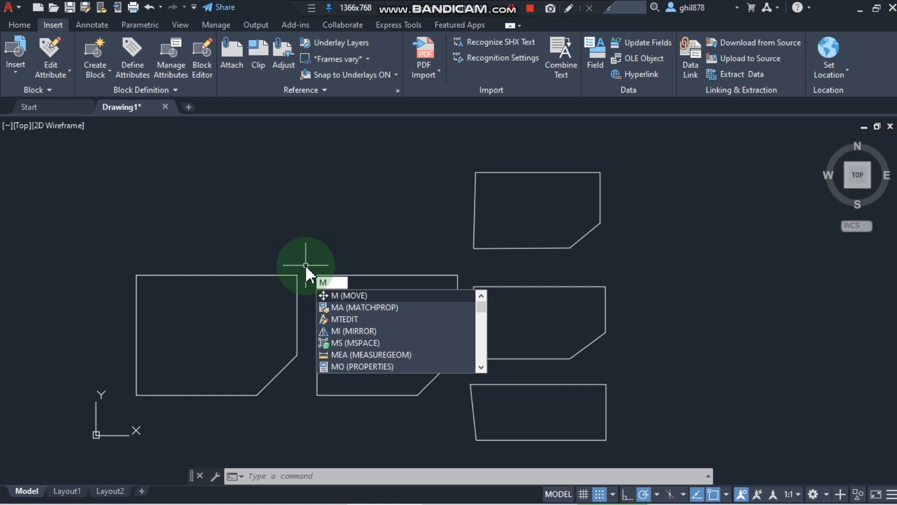
key(Return)
mouse_move(311, 267)
mouse_down()
mouse_move(318, 372)
mouse_move(329, 379)
mouse_move(306, 394)
mouse_up()
drag(306, 268, 317, 395)
key(Escape)
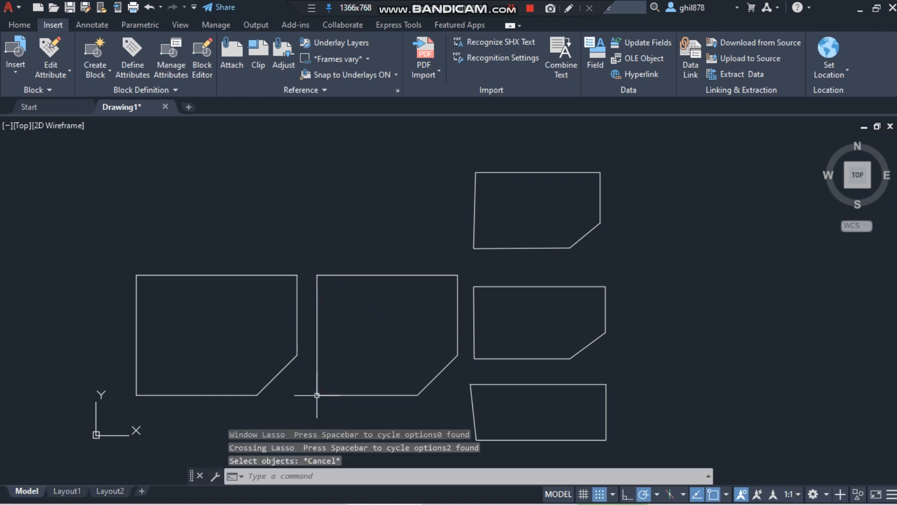
text(m)
key(space)
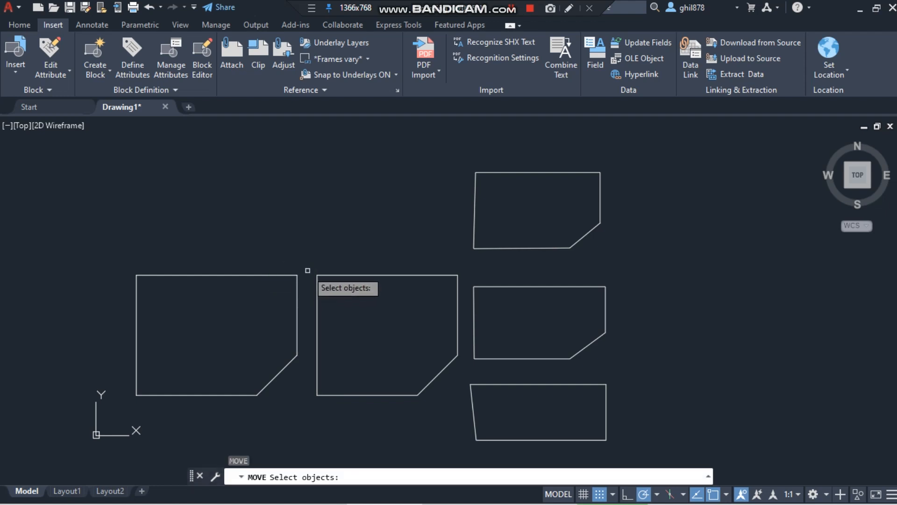
click(307, 269)
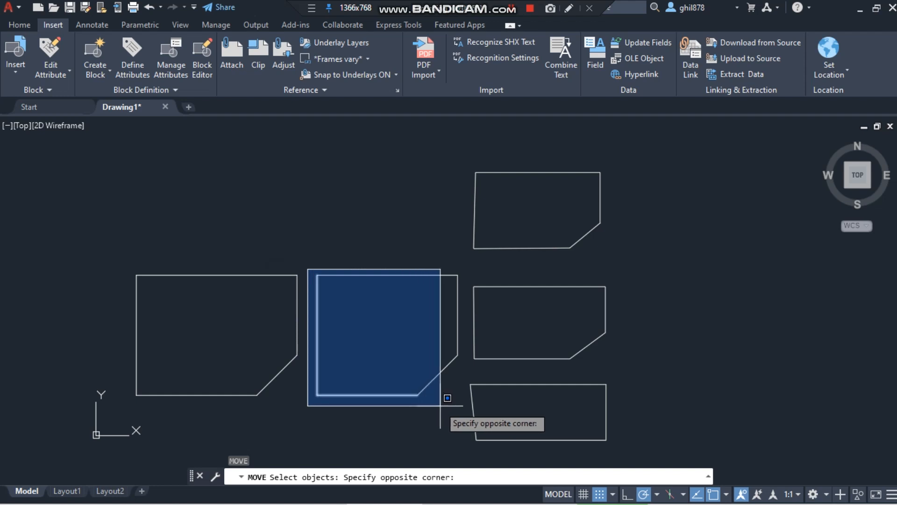
click(461, 403)
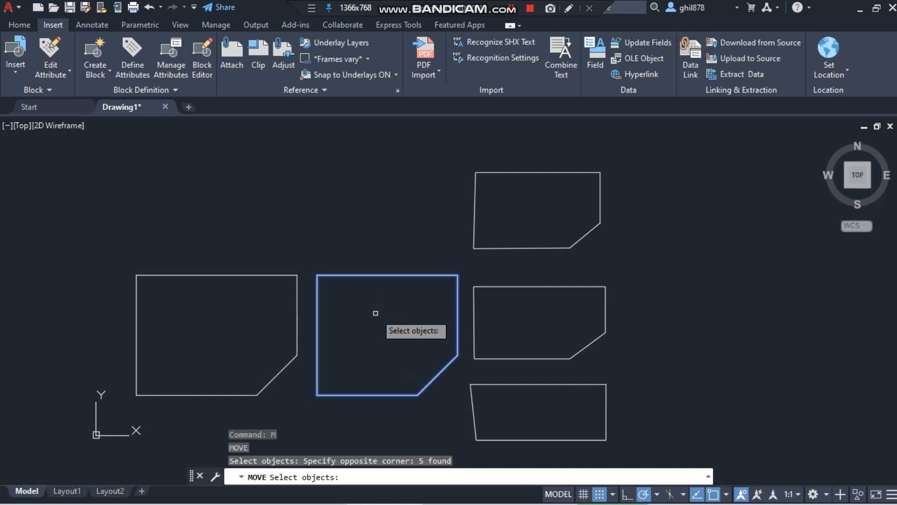
key(Return)
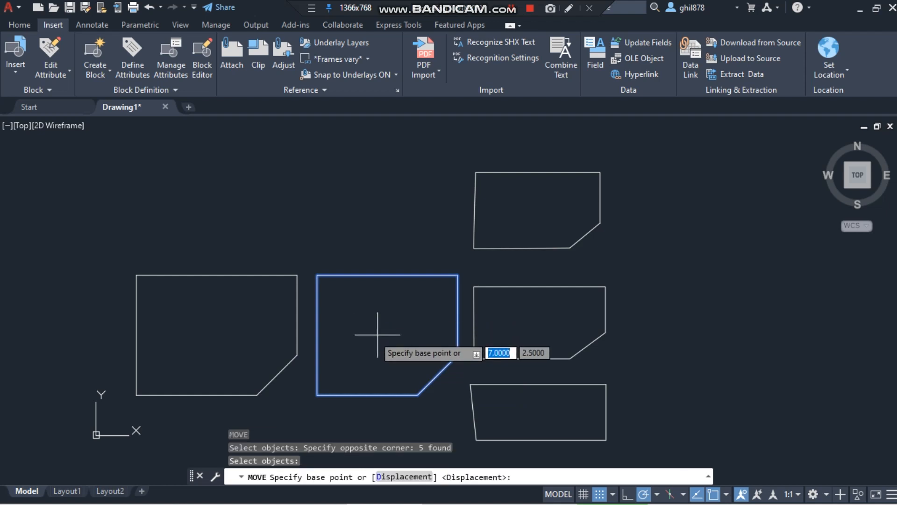
click(378, 333)
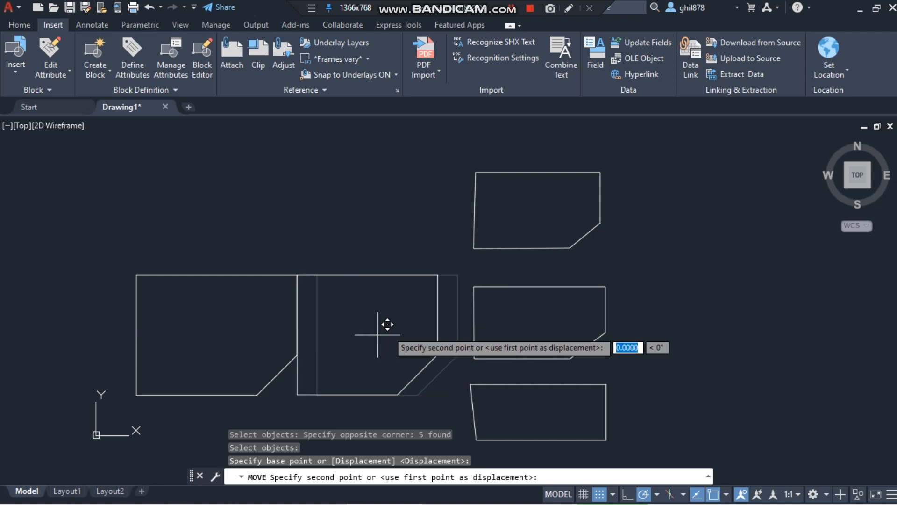
key(Escape)
click(423, 463)
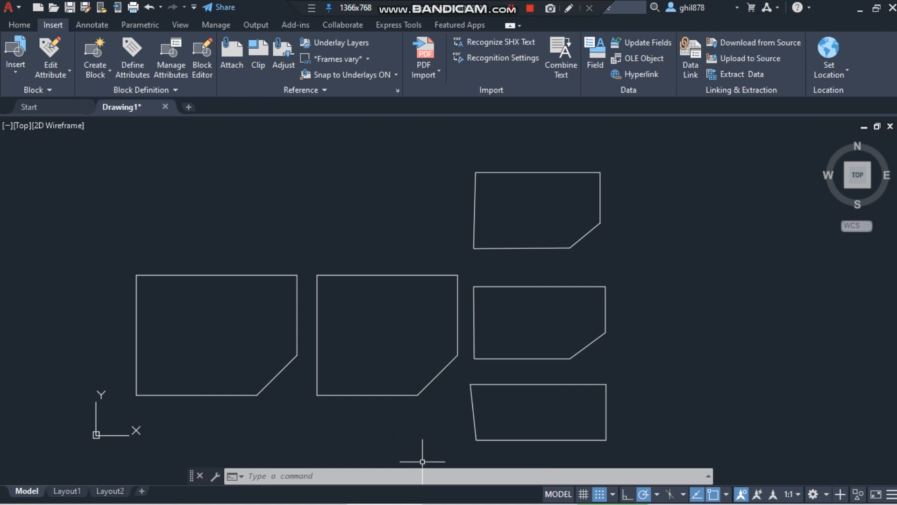
- Switch to the PowerPoint slide show to view the coordinate entry material
key(alt+Tab)
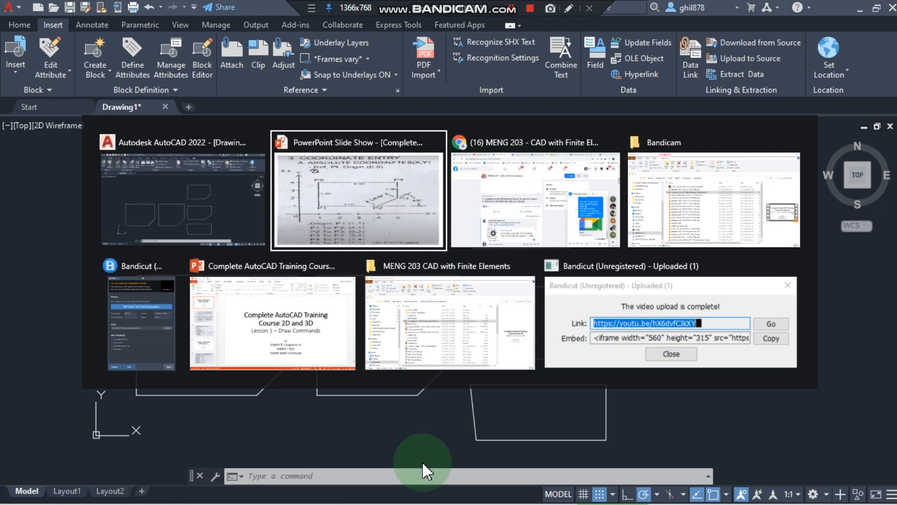
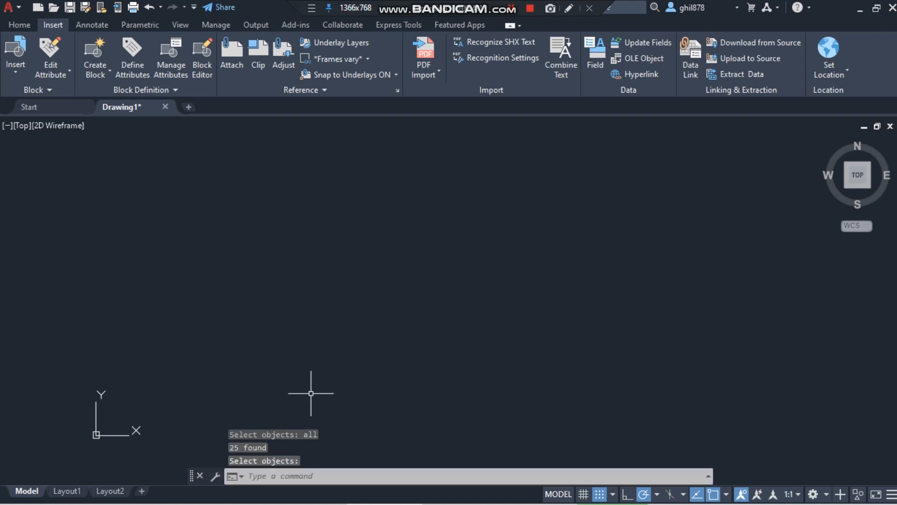
- Turn on the grid and Ortho mode, with a new Line started at absolute coordinate 1,1
click(483, 476)
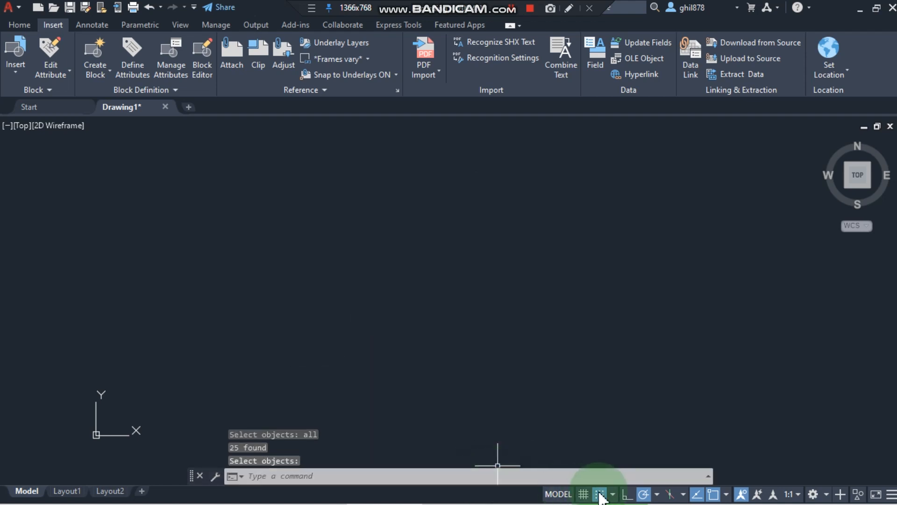
click(585, 500)
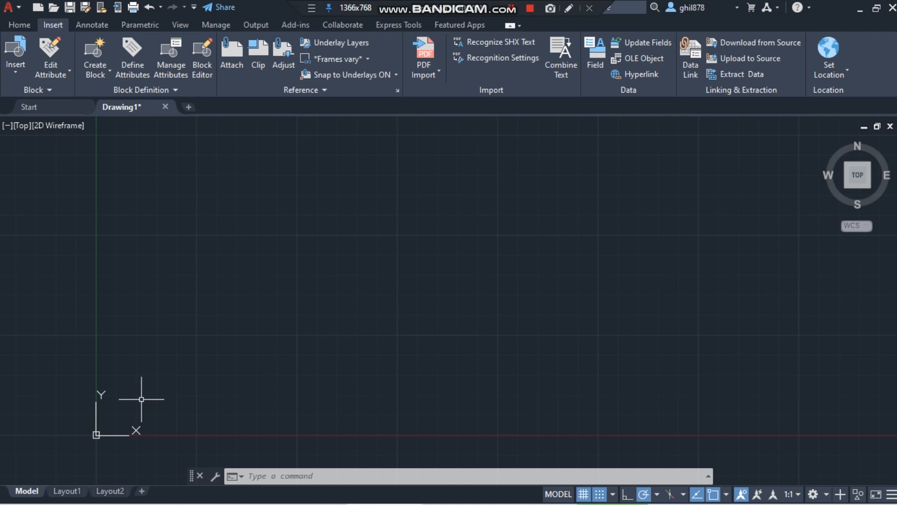
text(l)
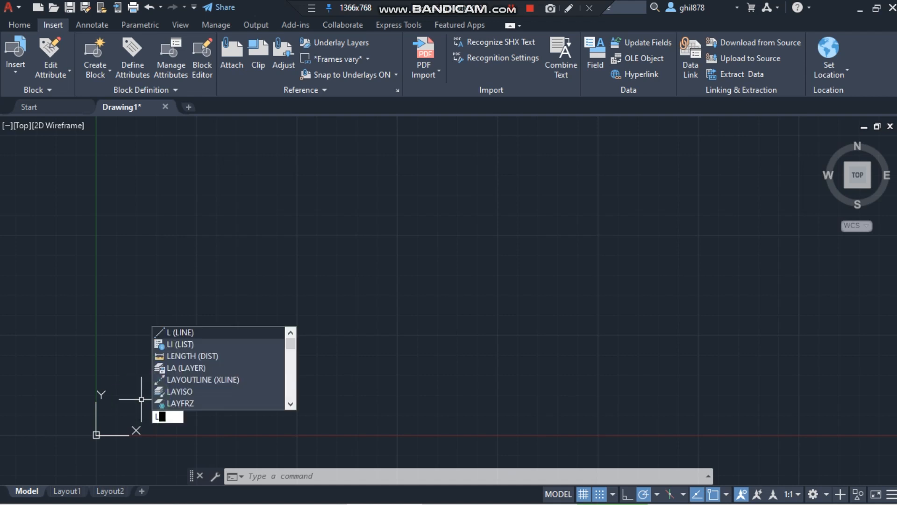
key(Return)
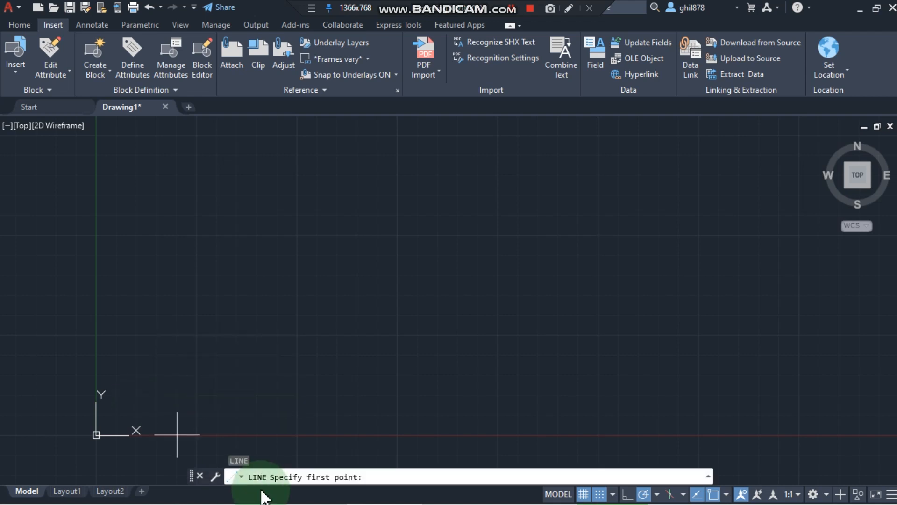
click(379, 476)
text(1,)
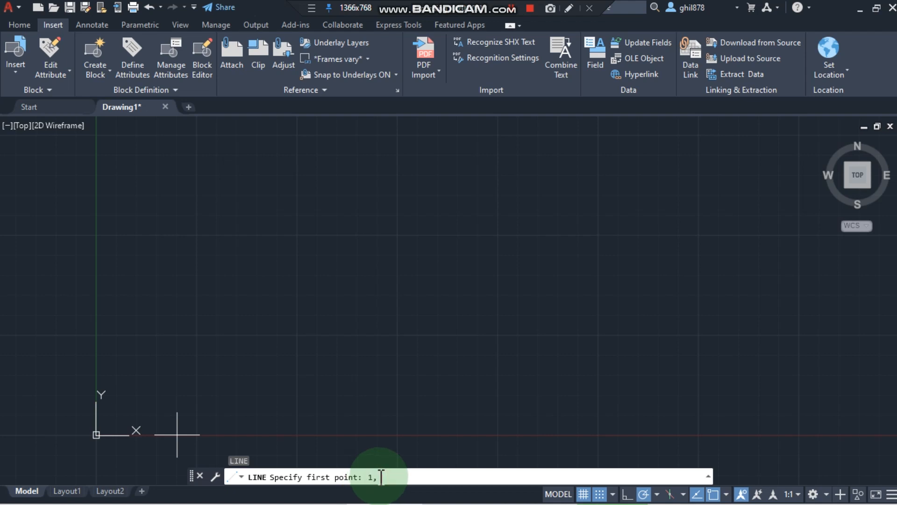
text(1)
key(Return)
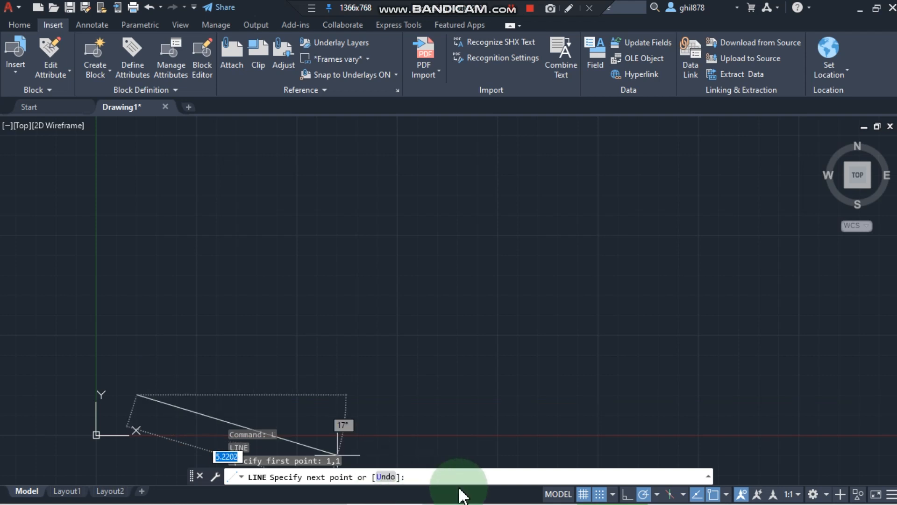
click(627, 495)
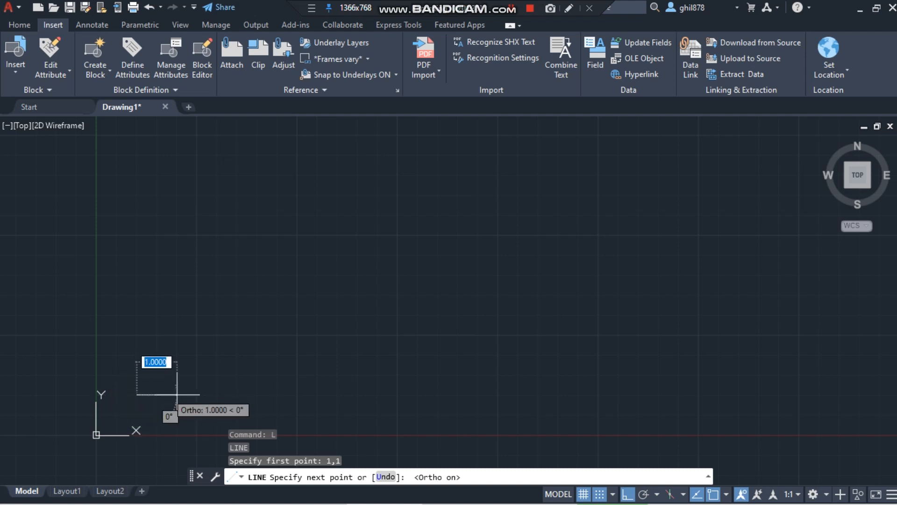
- Try a vertical line segment from the start point to absolute coordinate 1,2, and undo that segment
click(417, 477)
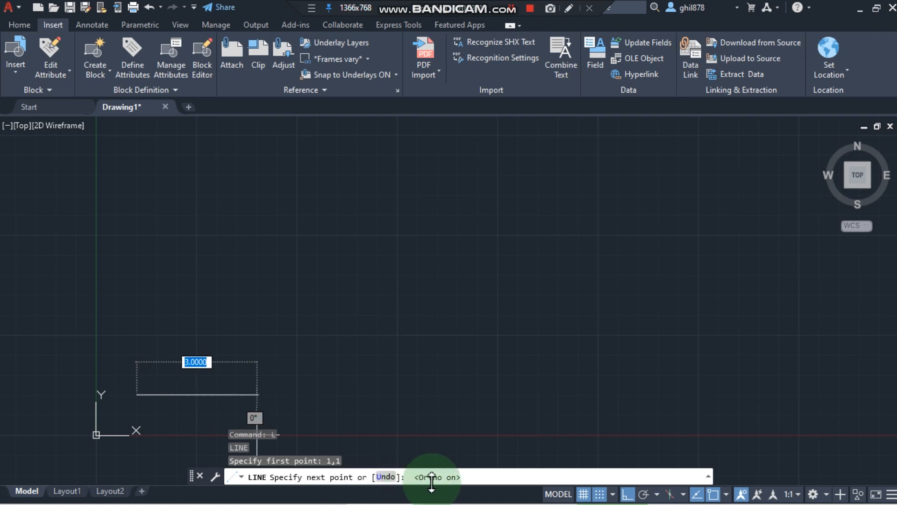
click(465, 479)
text(10)
key(Return)
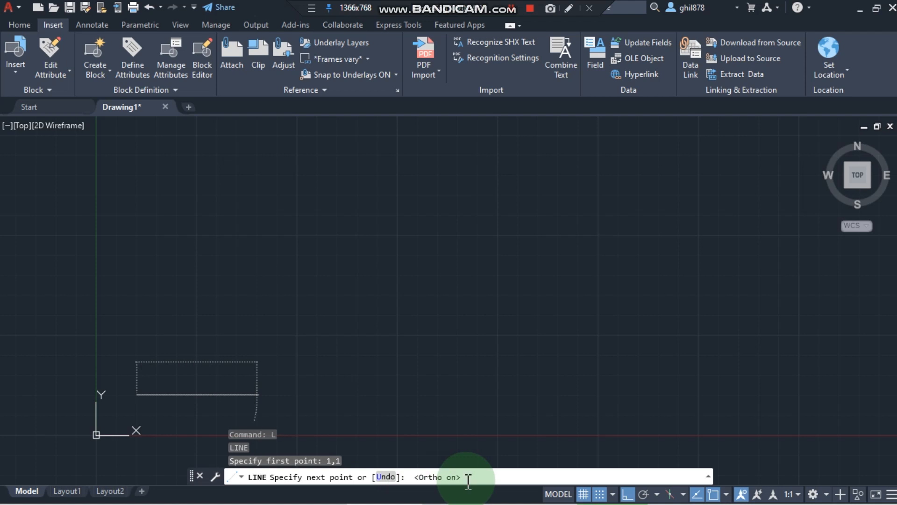
text(1,2)
key(Return)
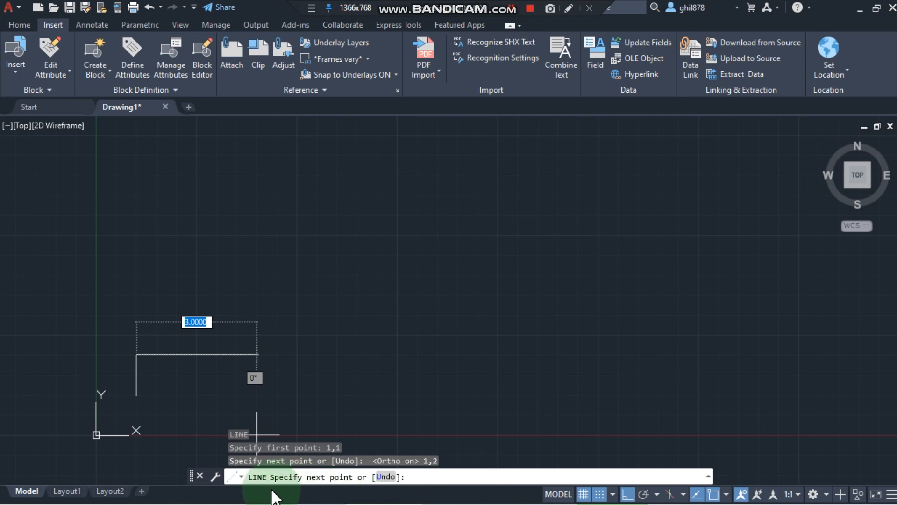
text(u)
key(Return)
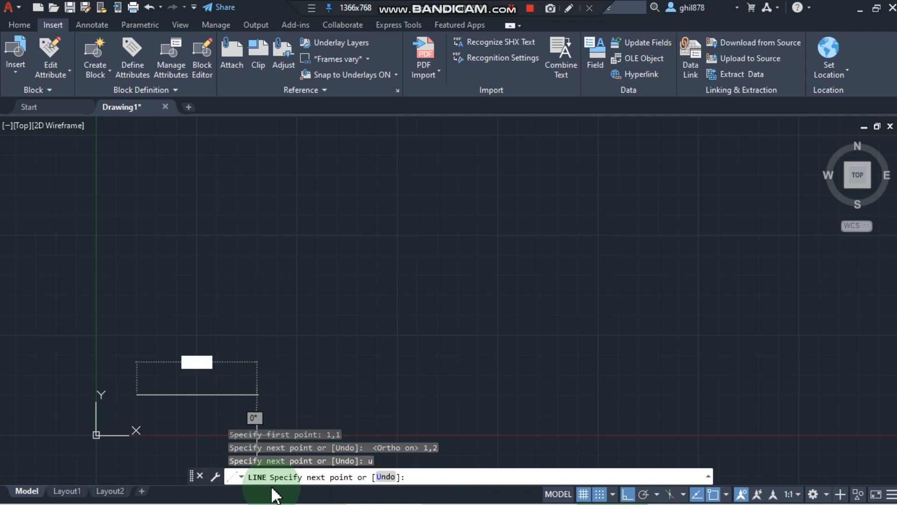
- Draw the lower-left foot's bottom edge to absolute coordinate 2,1 and its vertical inner edge to 2,2
text(2,1)
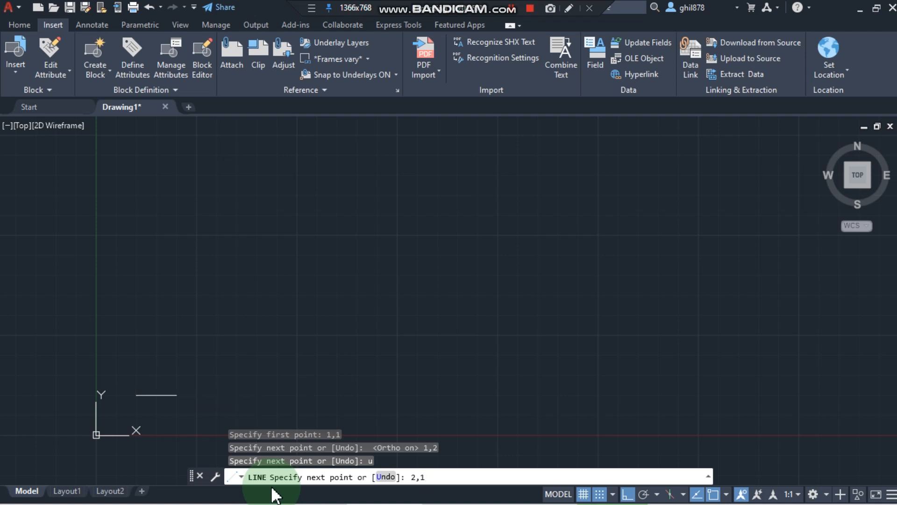
key(Return)
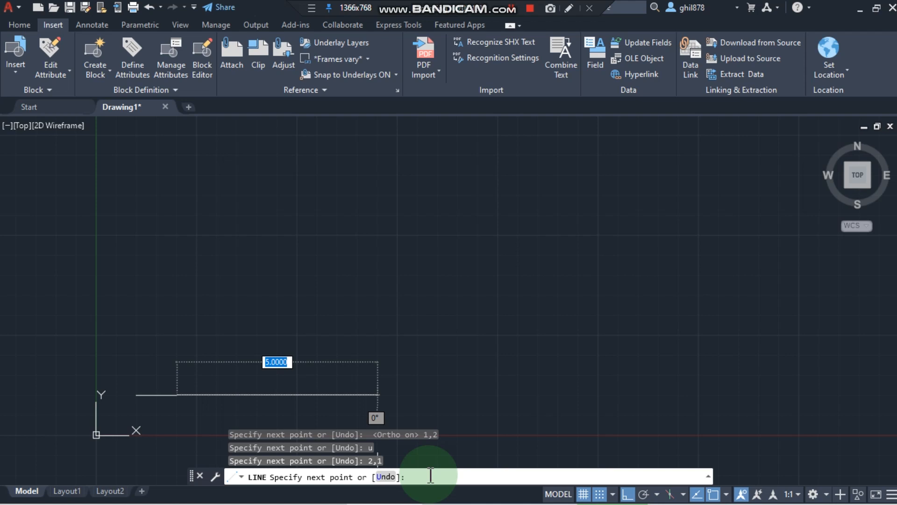
text(2,2,2)
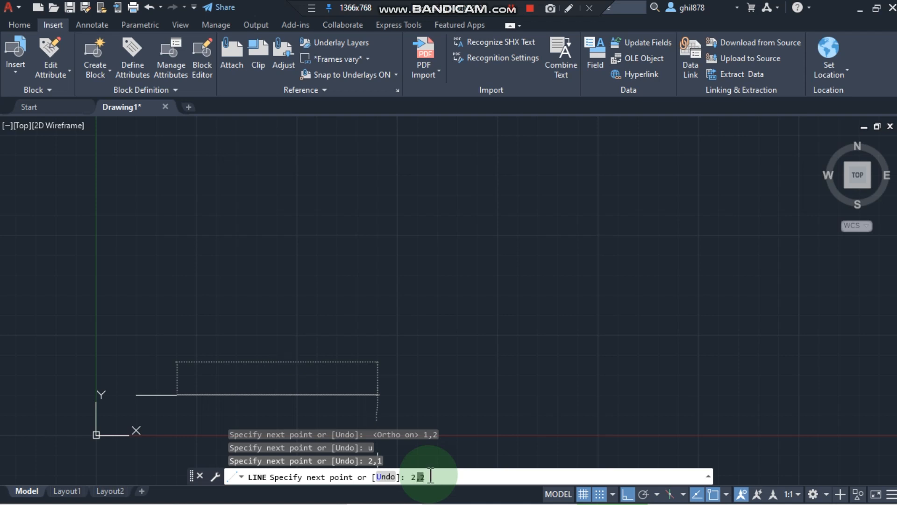
key(Return)
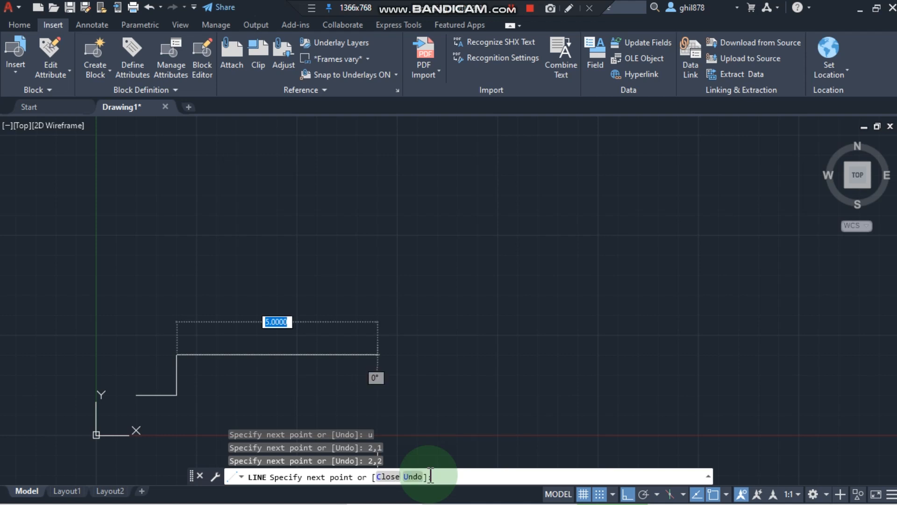
- Add the horizontal top edge of the lower notch by entering absolute coordinate 3,2
text(2)
key(BackSpace)
text(3)
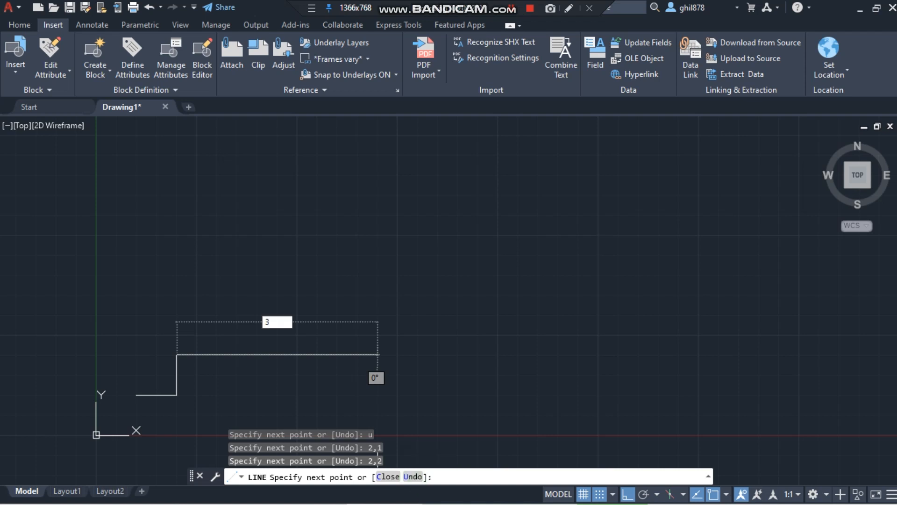
click(429, 475)
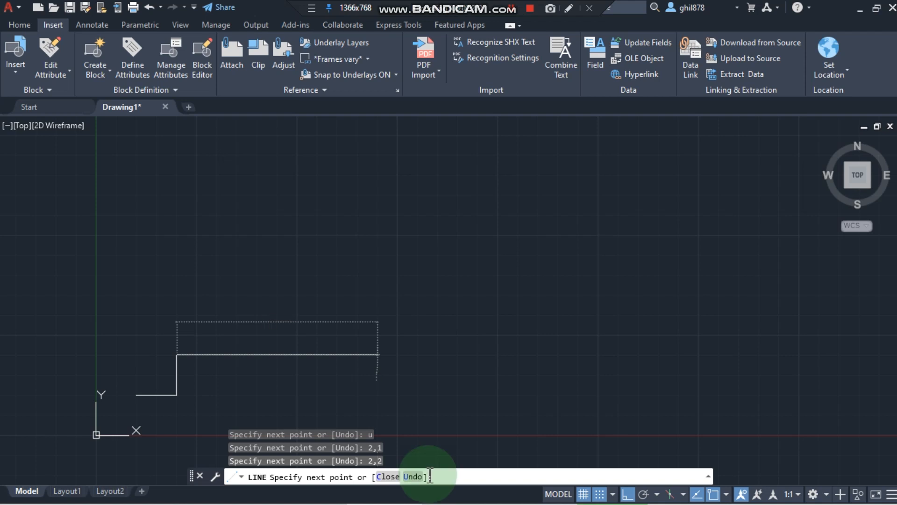
text(3,2)
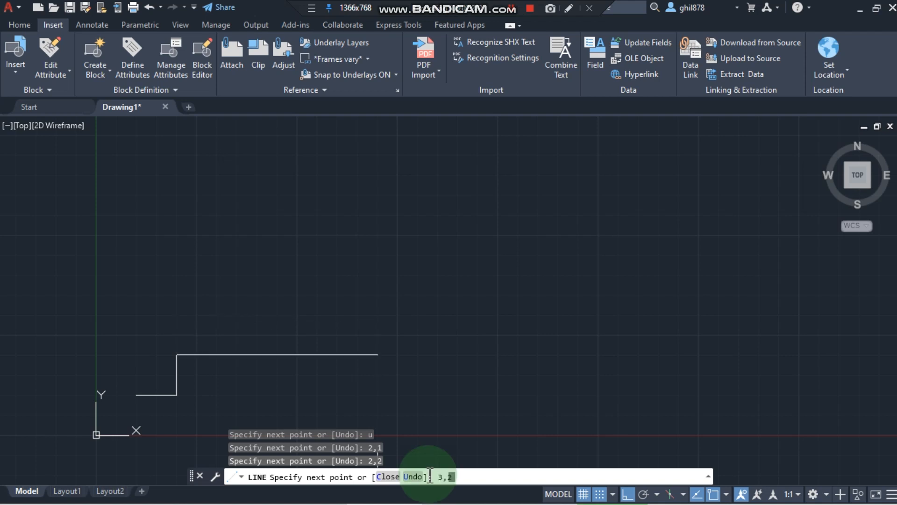
key(Return)
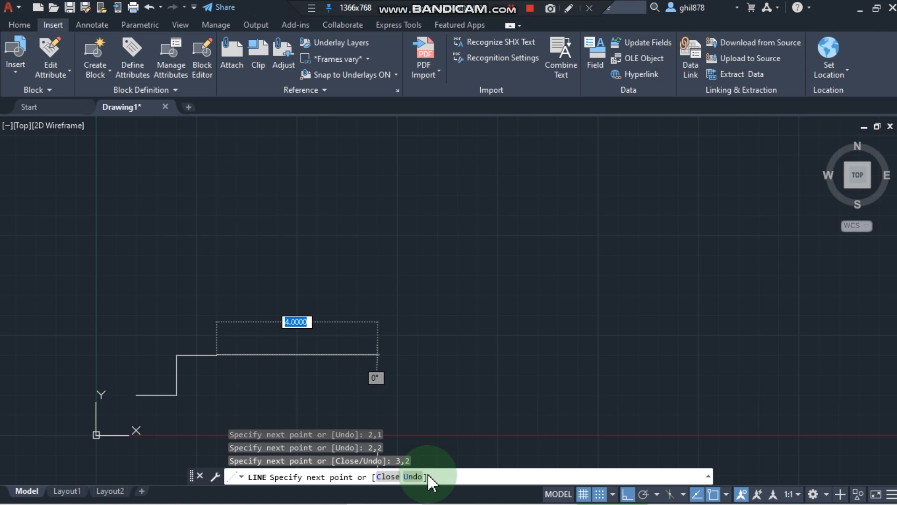
- Draw the notch's second vertical edge down to absolute coordinate 3,1 and the next bottom edge to 4,1
text(3,)
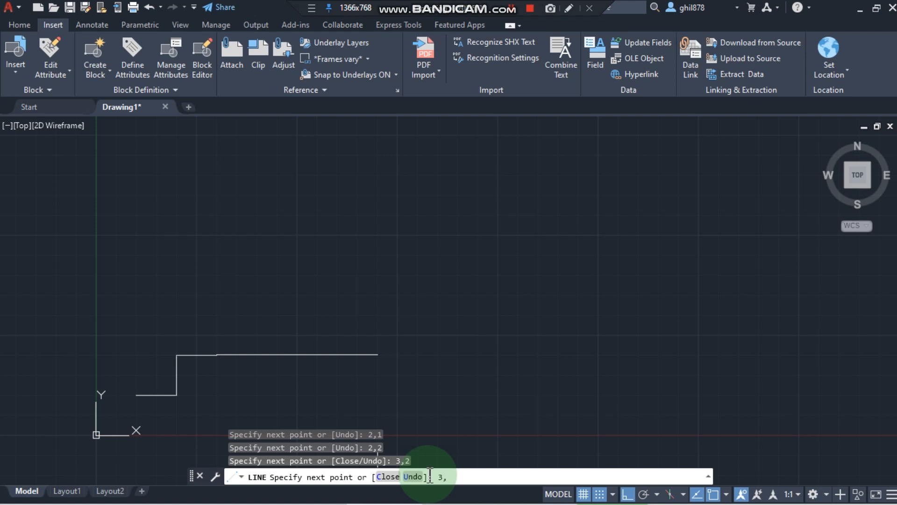
text(1)
key(Return)
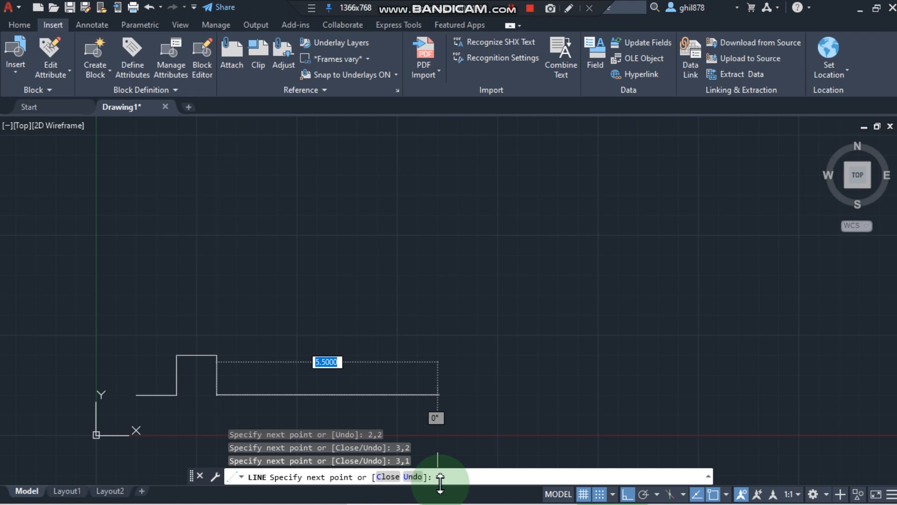
text(4,)
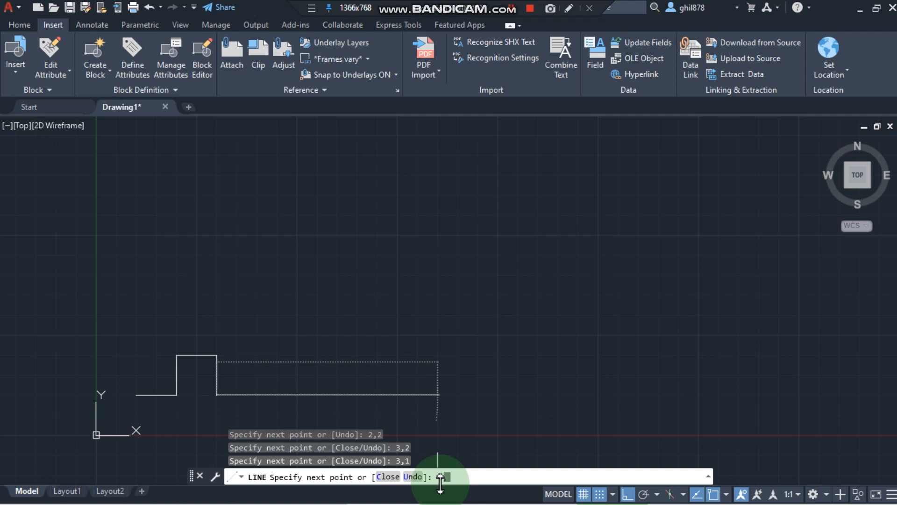
text(1)
key(Return)
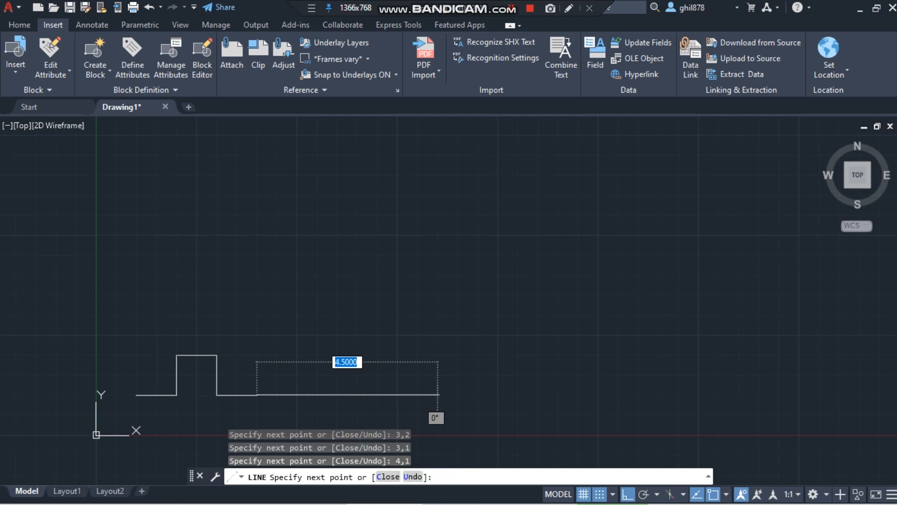
key(alt+Tab)
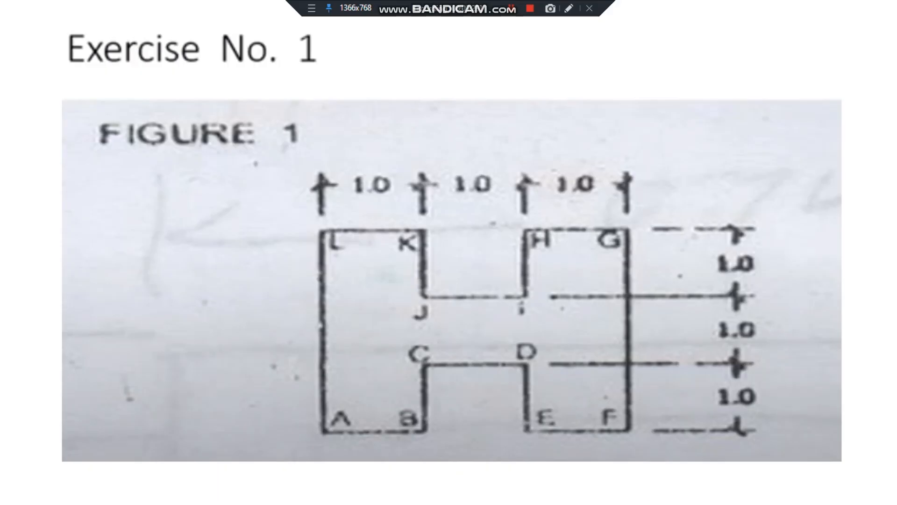
key(alt+Tab)
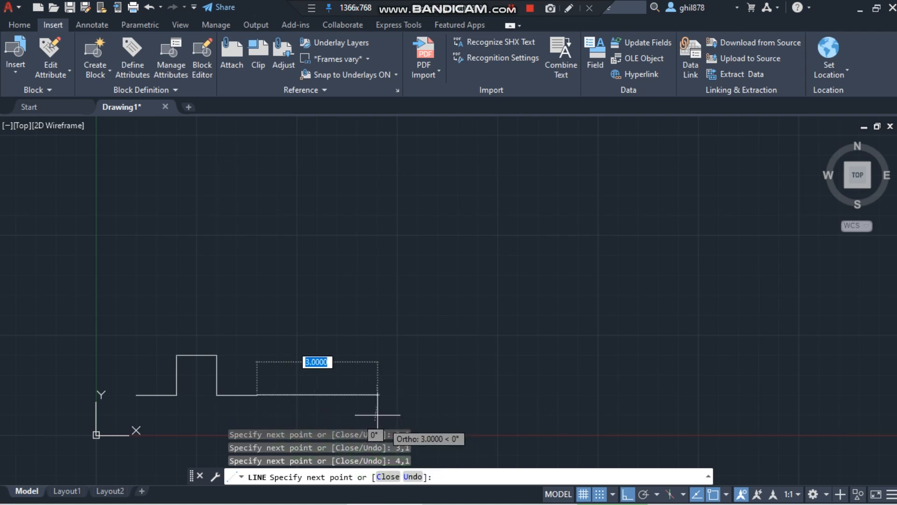
text(3)
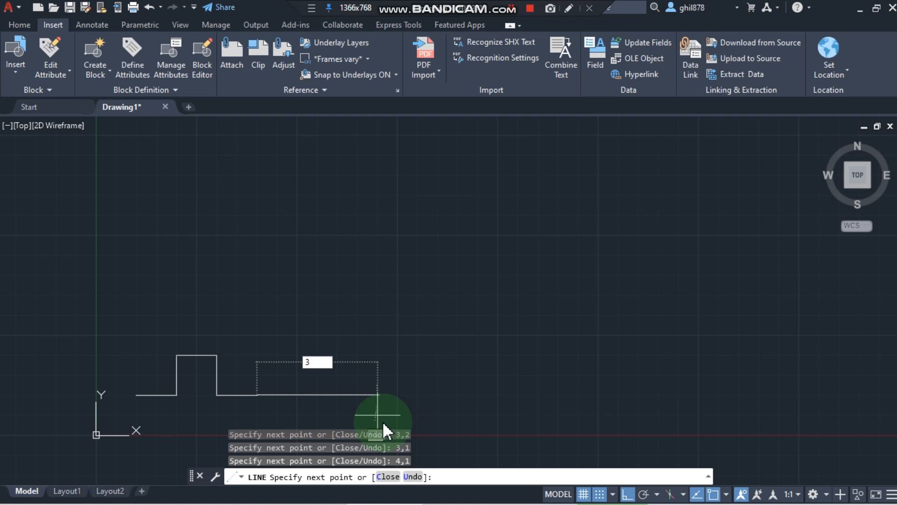
key(BackSpace)
text(4)
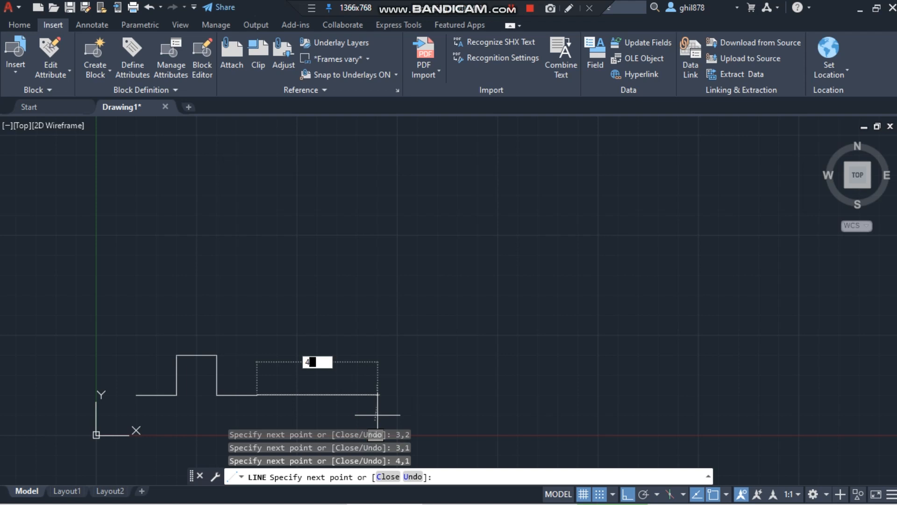
text(,4,)
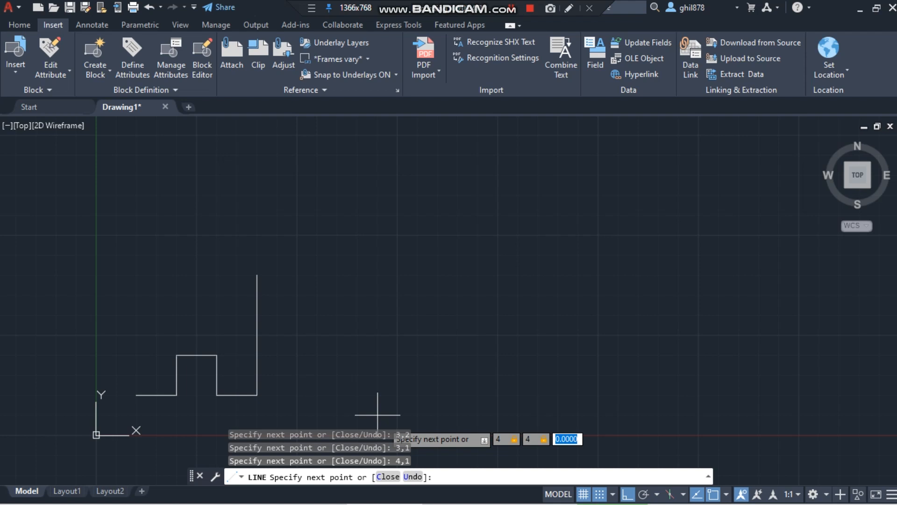
key(BackSpace)
key(BackSpace)
key(BackSpace)
key(BackSpace)
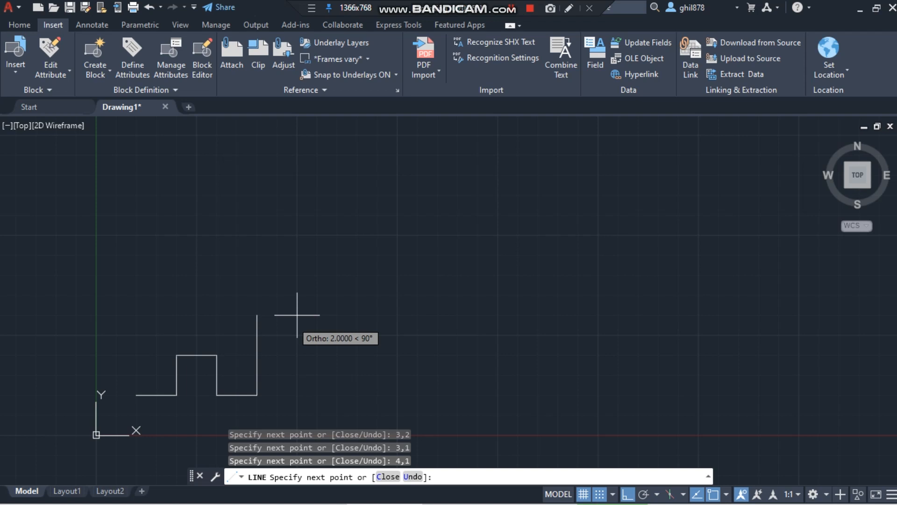
- Try twice to draw the H's tall outer edge from 4,1 with the coordinate entry 4,4,4, undoing the segment each time
text(4,4,4)
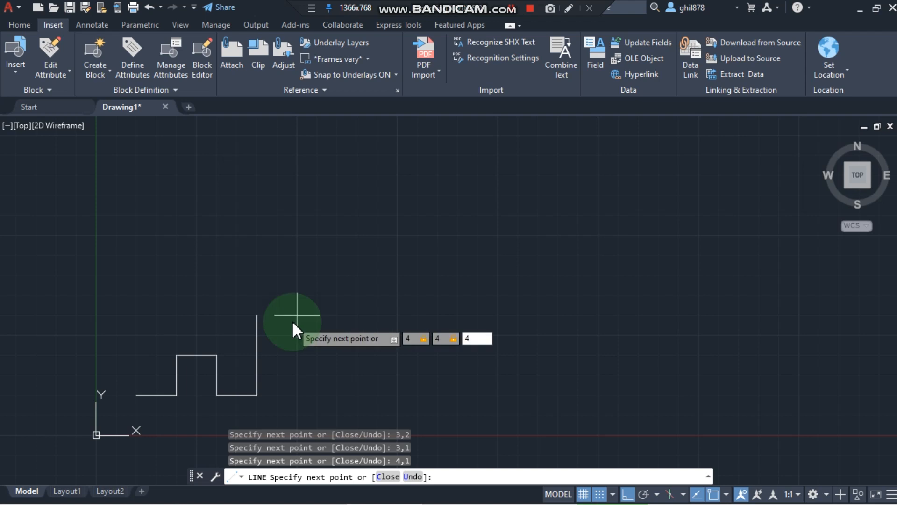
key(Return)
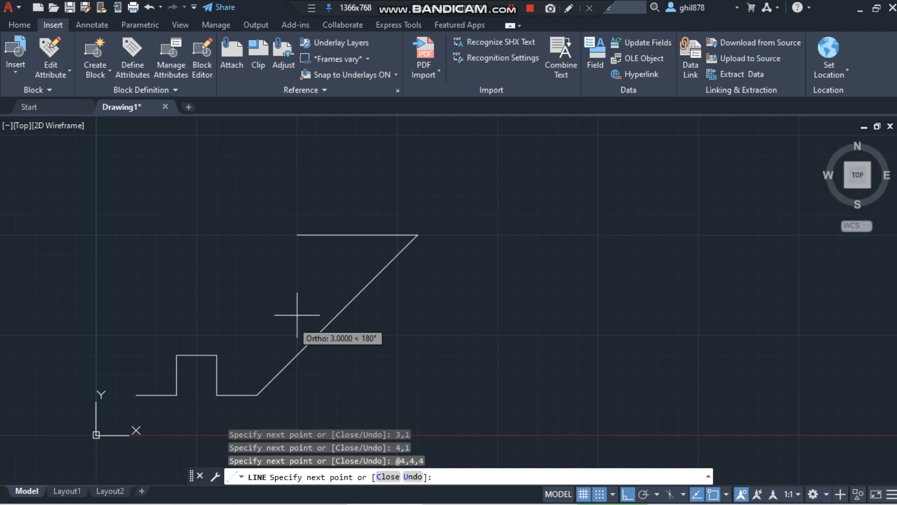
text(u)
key(Return)
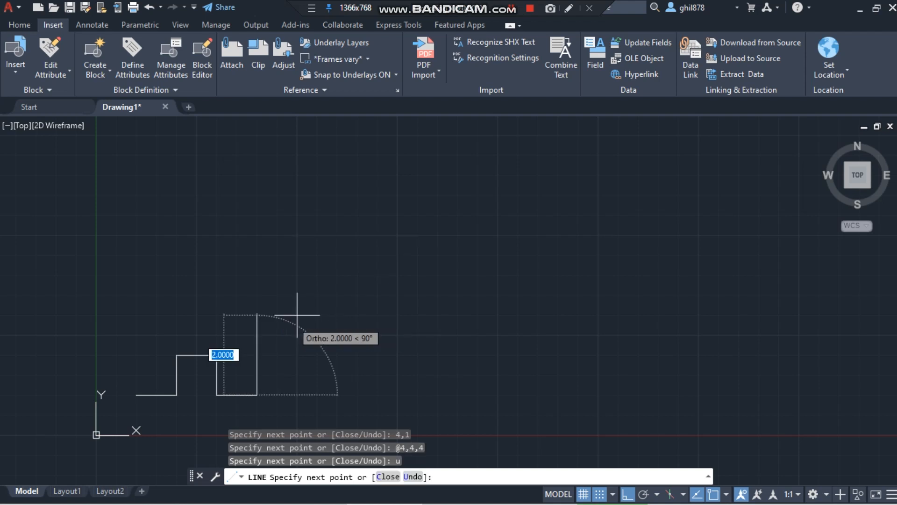
text(4)
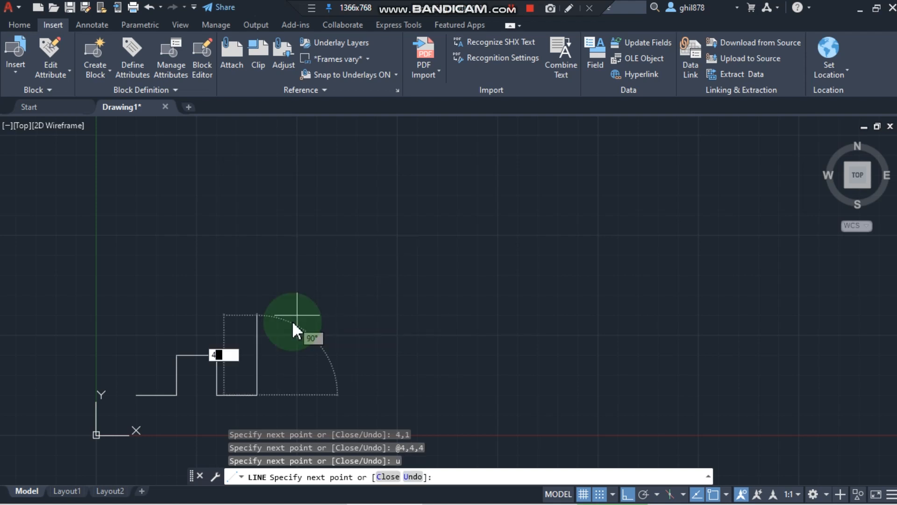
key(Return)
text(4,)
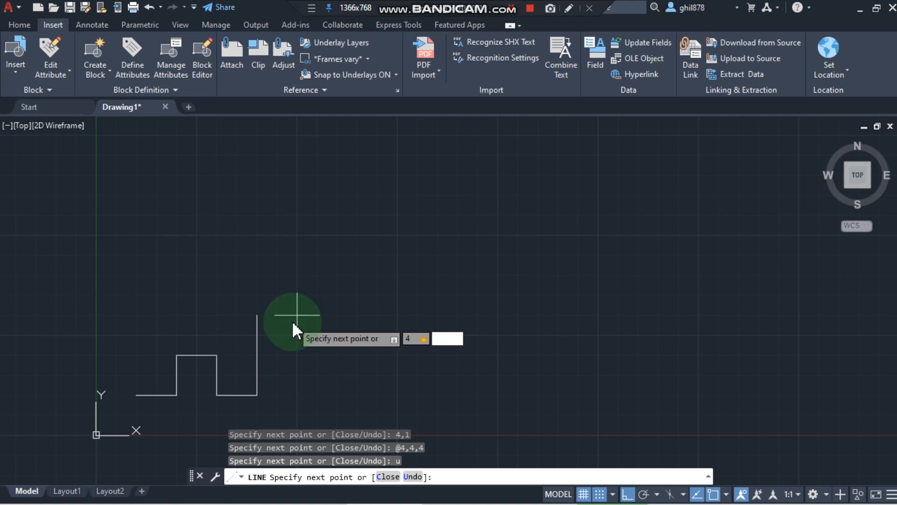
text(4,4)
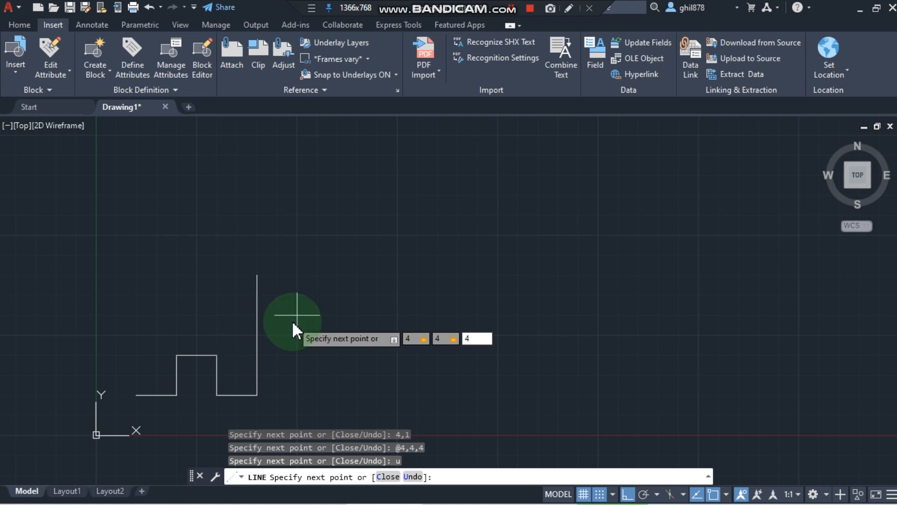
key(Return)
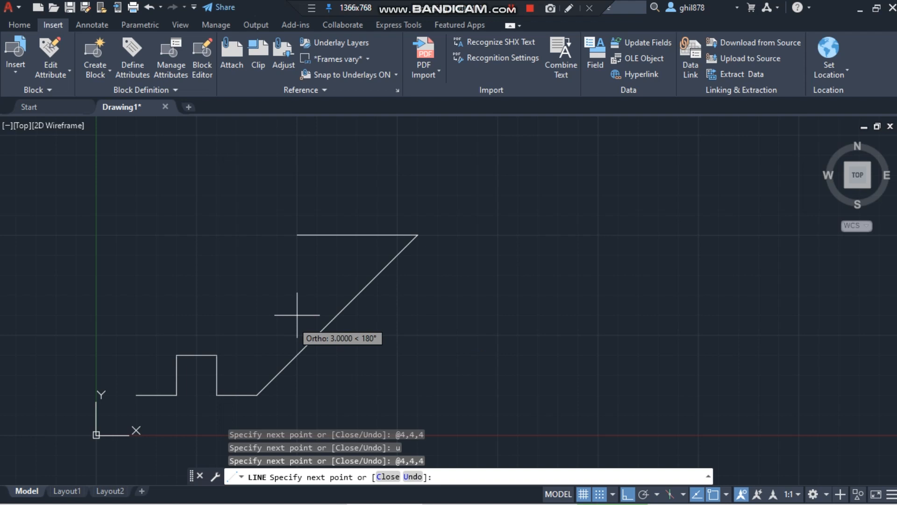
key(ctrl+z)
- Draw the H's tall vertical outer edge from 4,1 up to absolute coordinate 4,4
click(438, 476)
text(4)
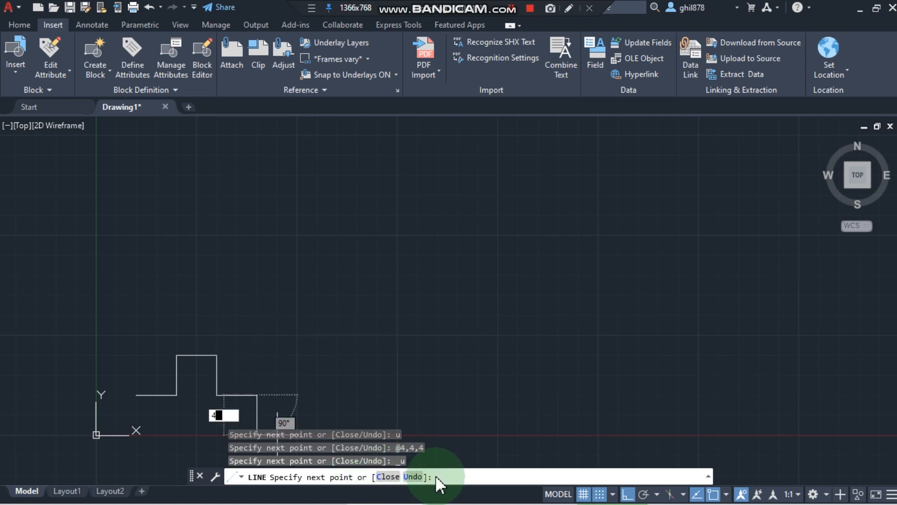
text(4,4)
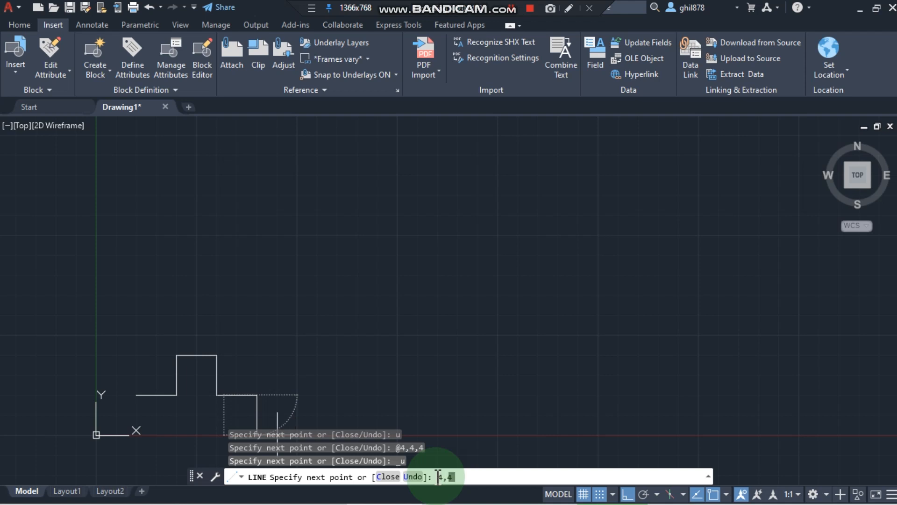
key(Return)
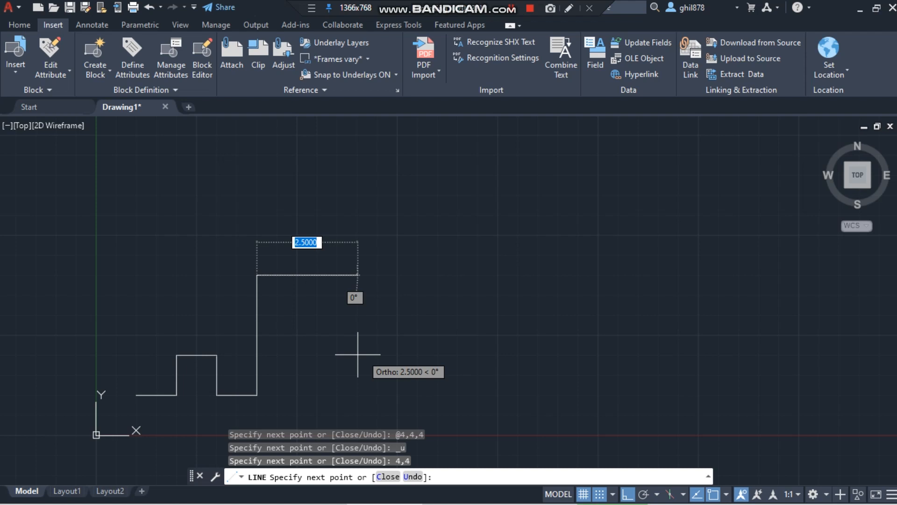
- Try a segment from 4,4 to absolute coordinate 3,3, and undo that segment
text(3,)
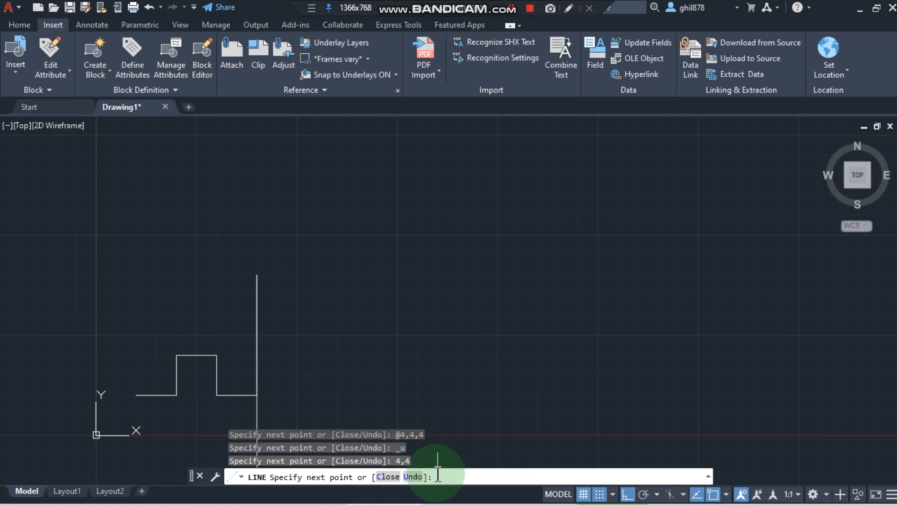
text(3,)
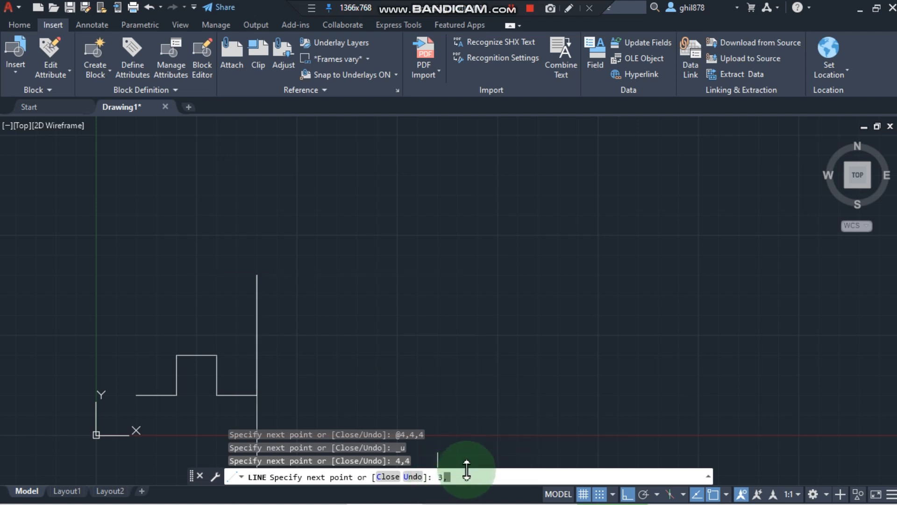
text(3)
key(Return)
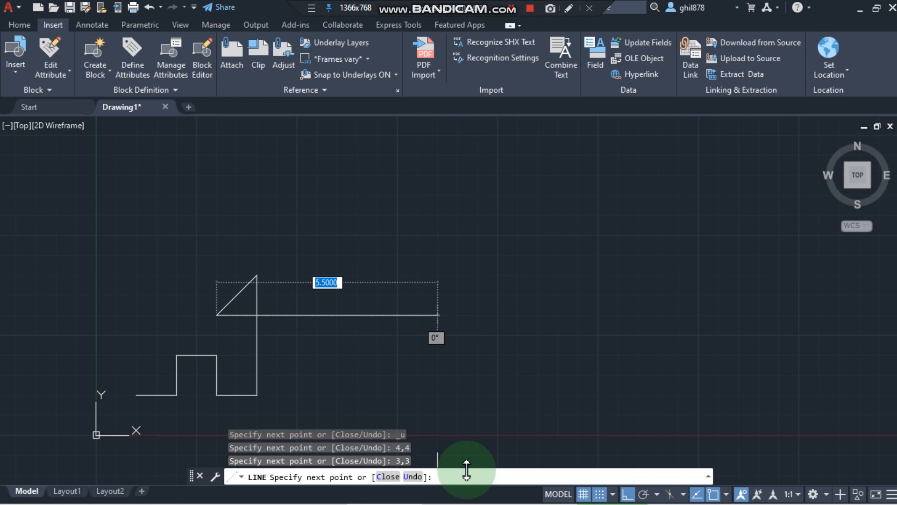
text(u)
key(Return)
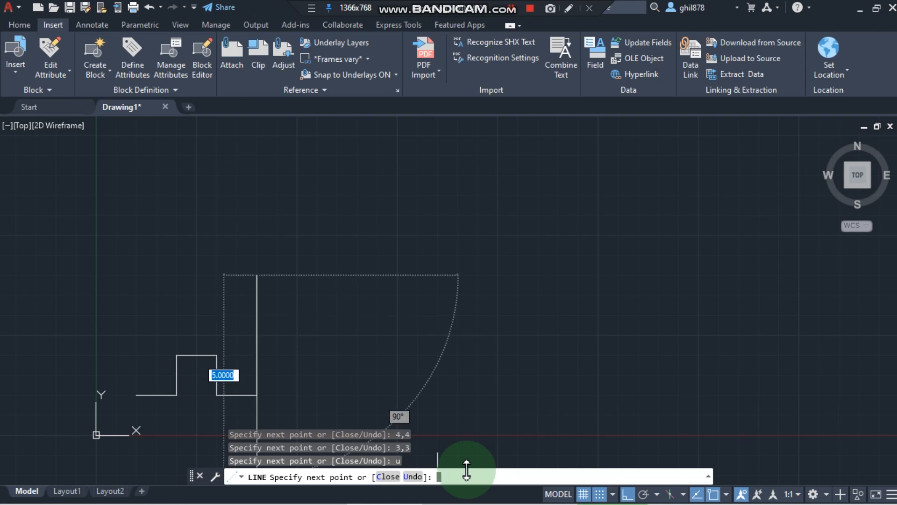
- Draw the upper-right leg's top edge to absolute coordinate 3,4 and its inner vertical edge down to 3,3
text(3,)
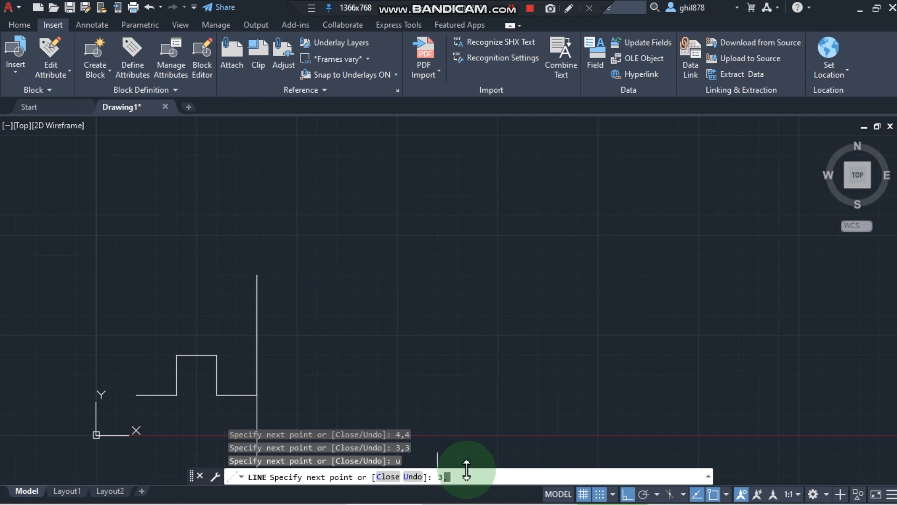
text(4)
key(Return)
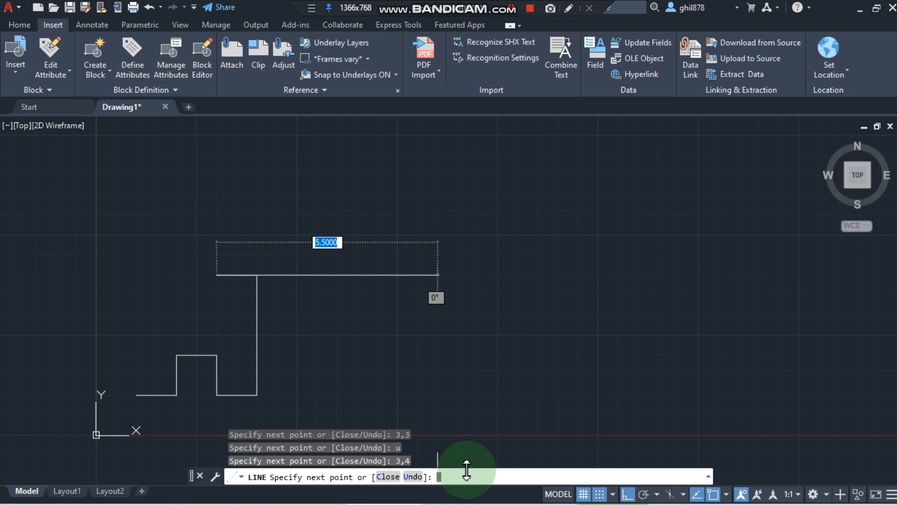
text(3,3)
key(Return)
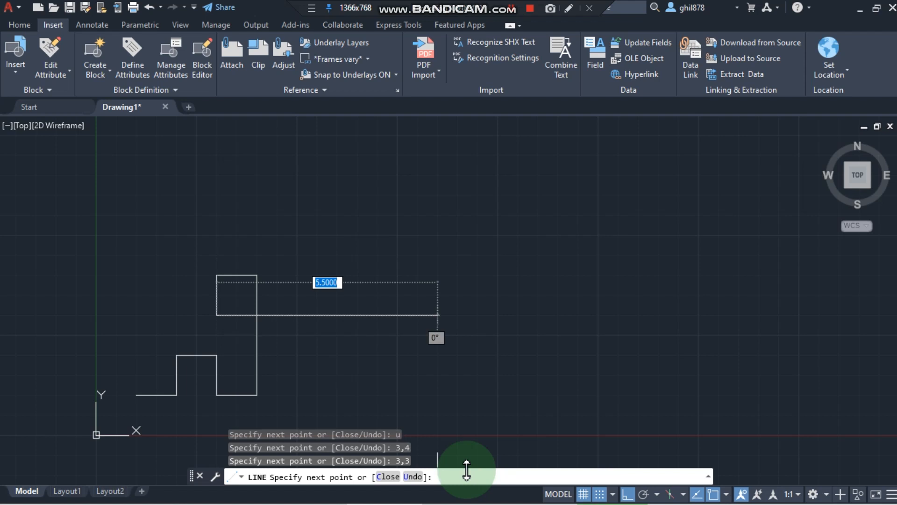
- Draw the upper notch's horizontal bottom edge to absolute coordinate 2,3 and its second vertical edge up to 2,4
text(2,3)
key(Return)
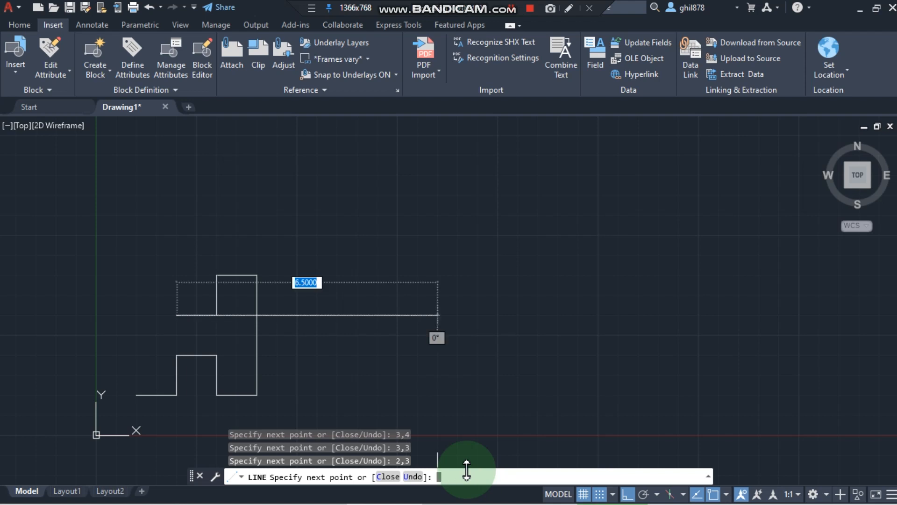
text(2,)
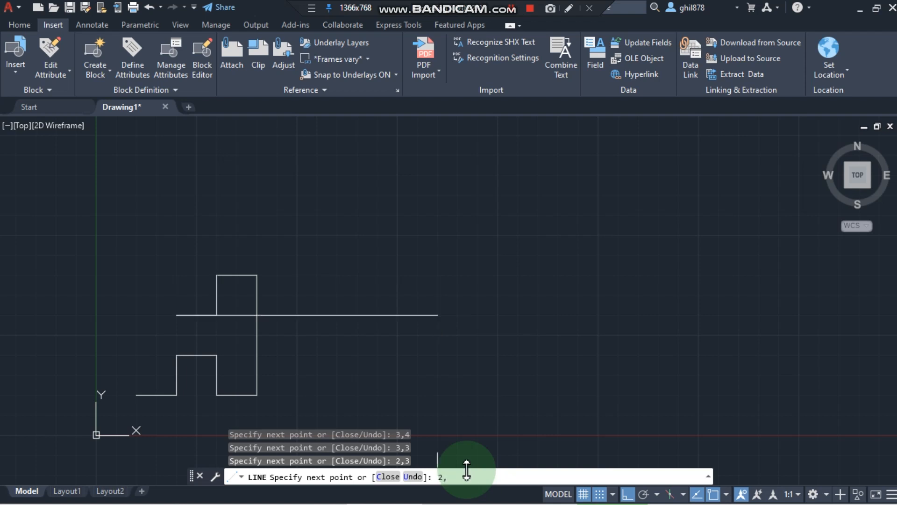
text(4)
key(Return)
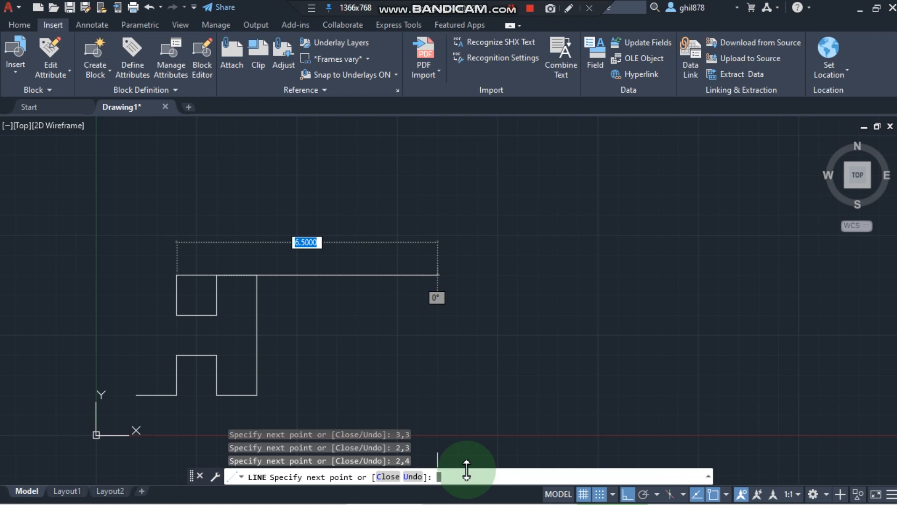
- Draw the upper-left leg's top edge to absolute coordinate 1,4 and close the H outline back to its start point
text(1,)
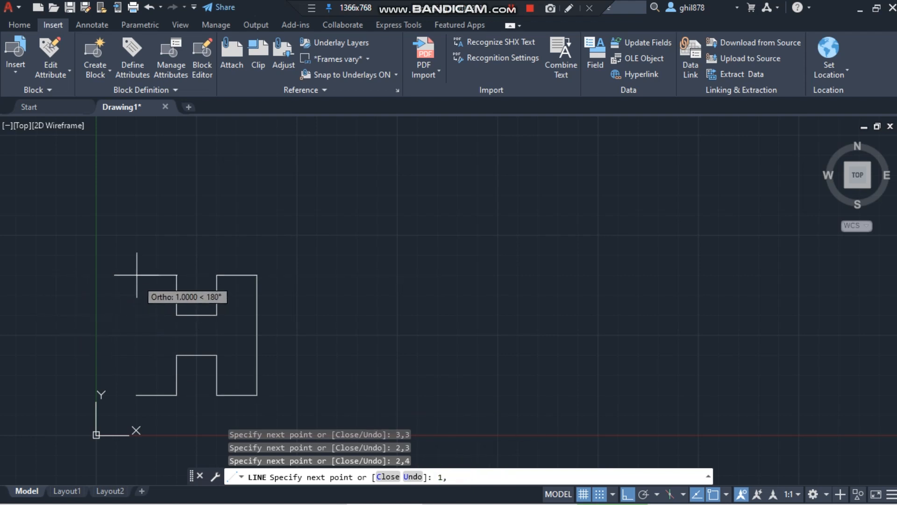
text(4)
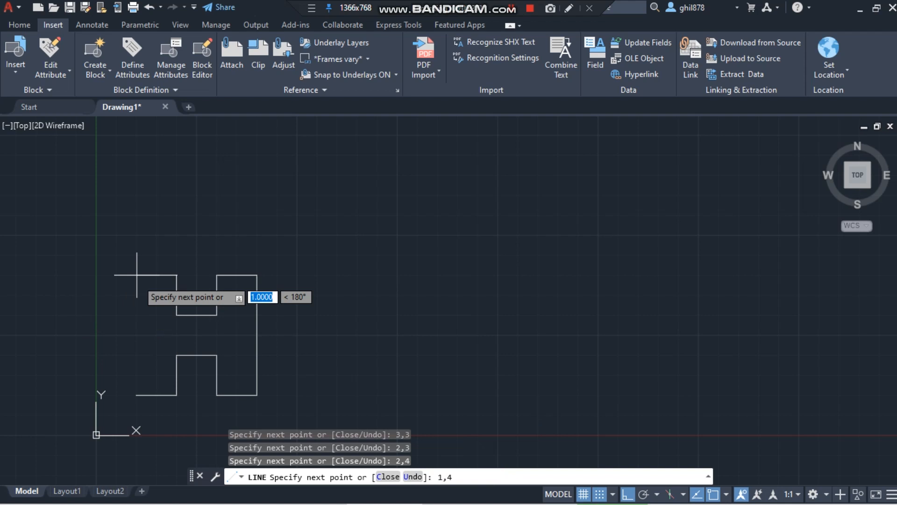
key(Return)
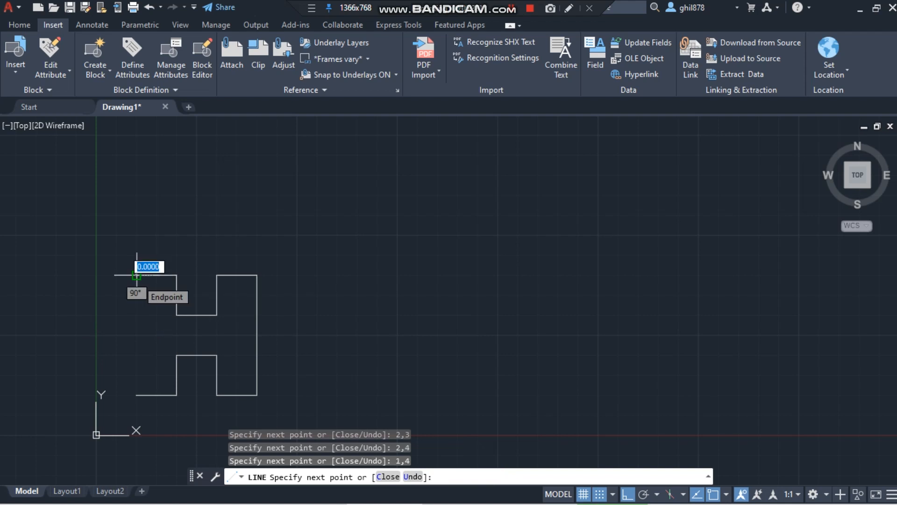
text(c)
key(Return)
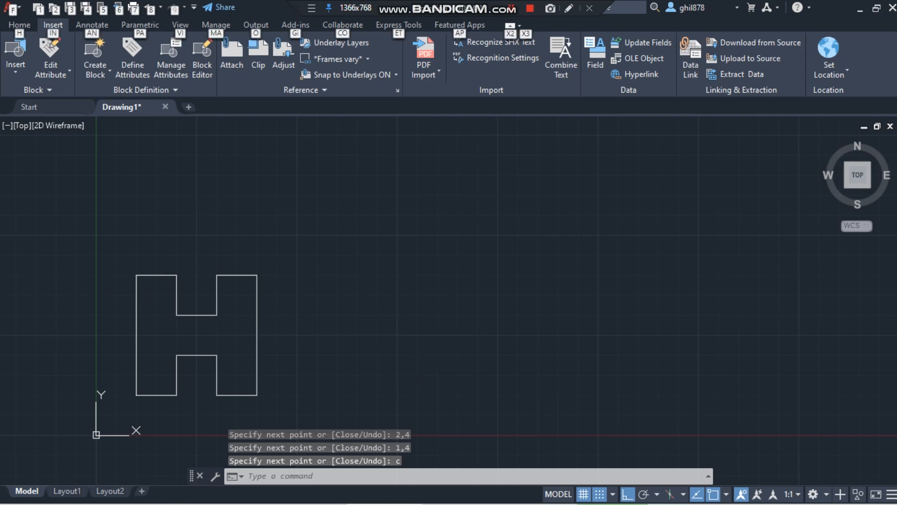
- Switch to the exercise slides and examine the dimensions and lettered points of Figure 2 in Exercise No. 2
key(alt+Tab)
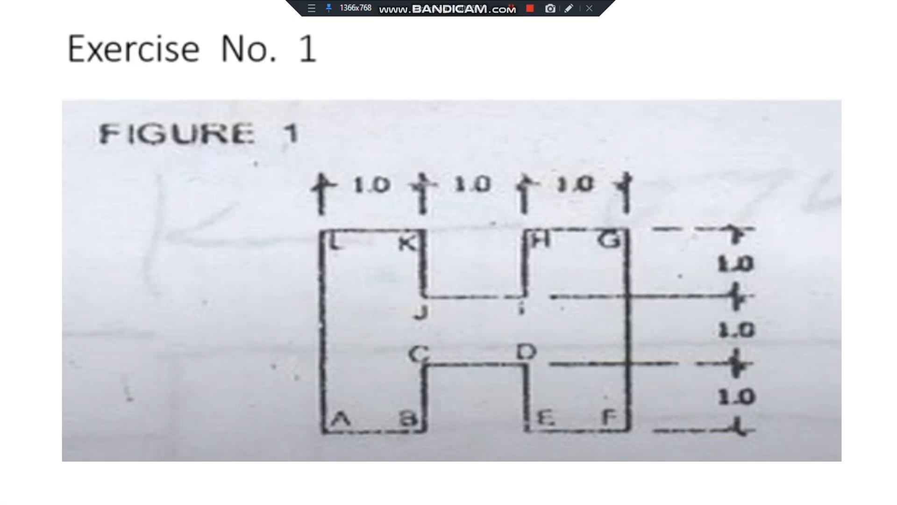
click(376, 367)
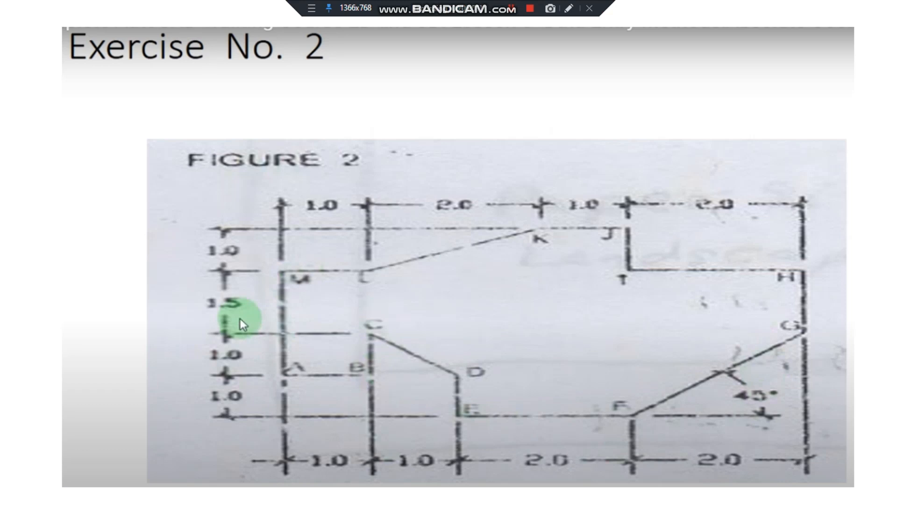
click(486, 285)
click(463, 274)
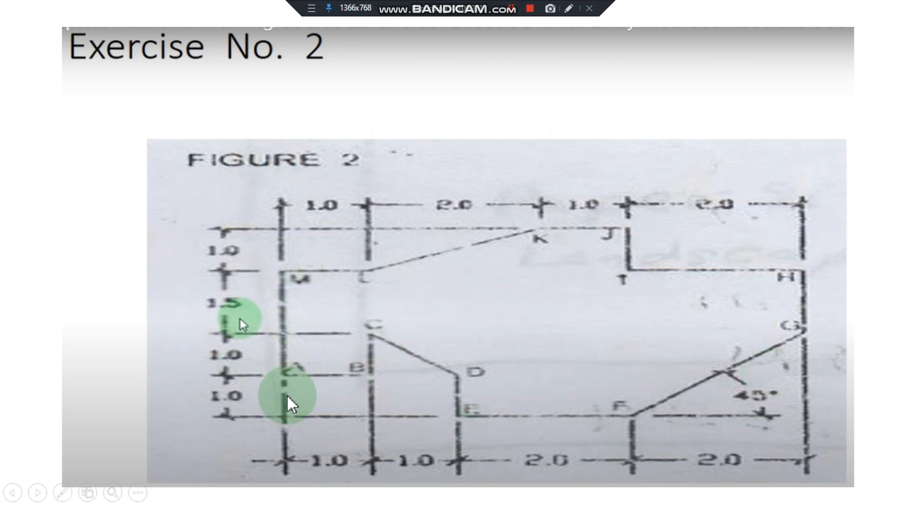
key(alt+Tab)
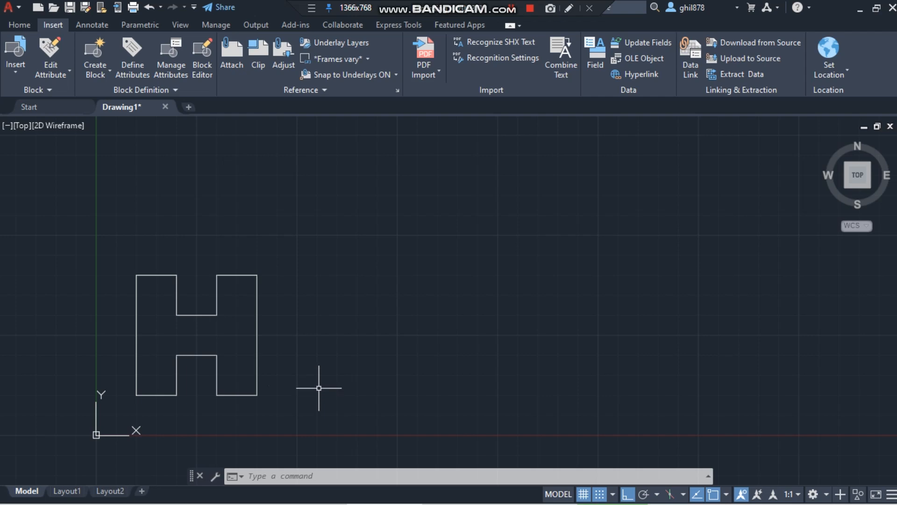
key(alt+Tab)
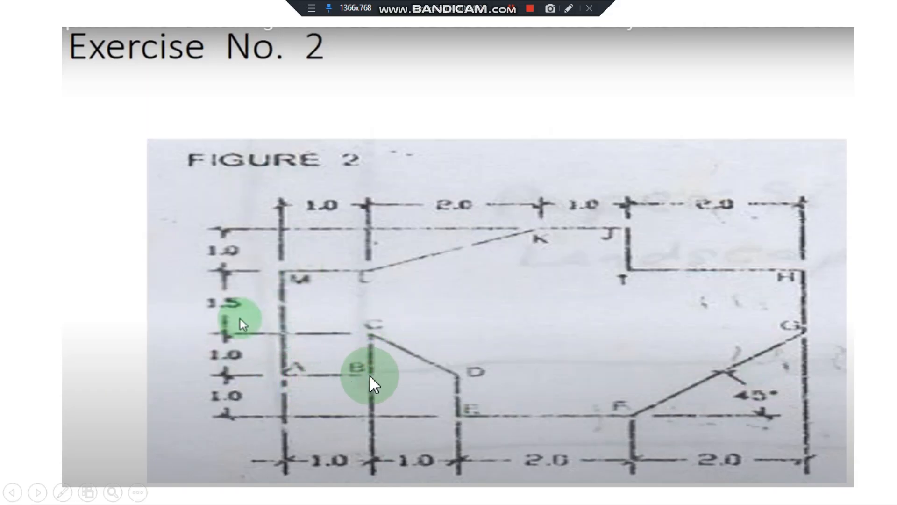
- Switch to AutoCAD and draw Figure 2's edges AB, 1 unit rightward, and BC, 1 unit upward, starting to the right of the H outline
key(alt+Tab)
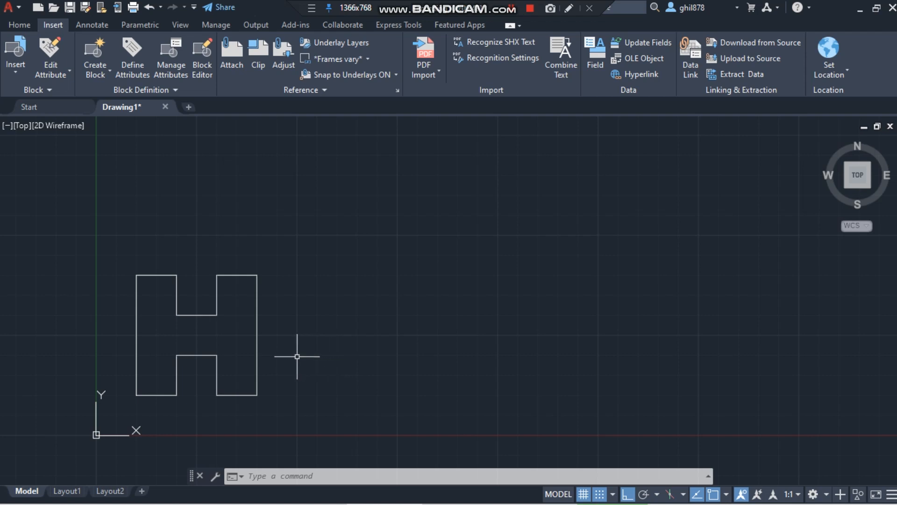
text(L)
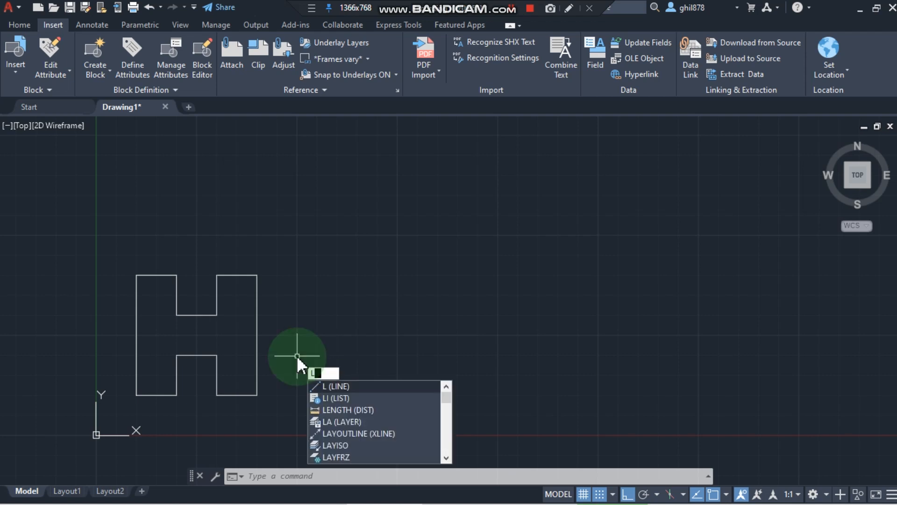
key(Return)
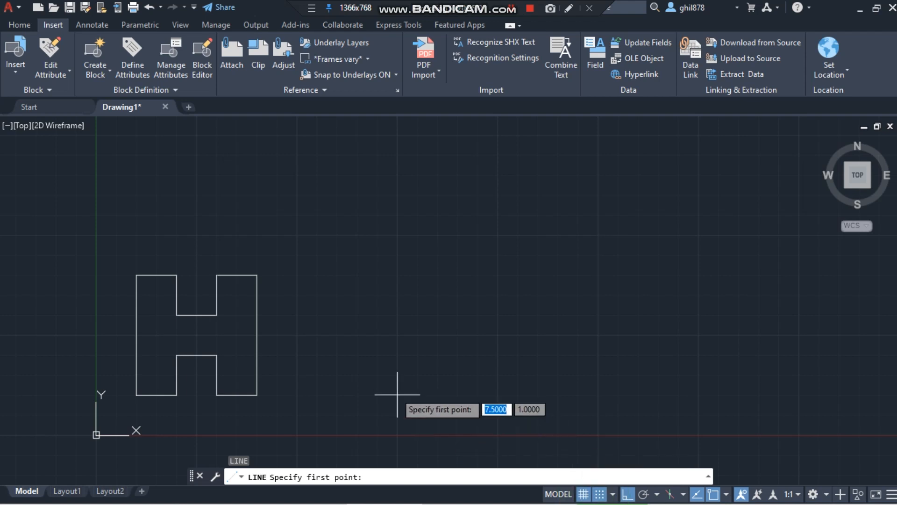
click(297, 354)
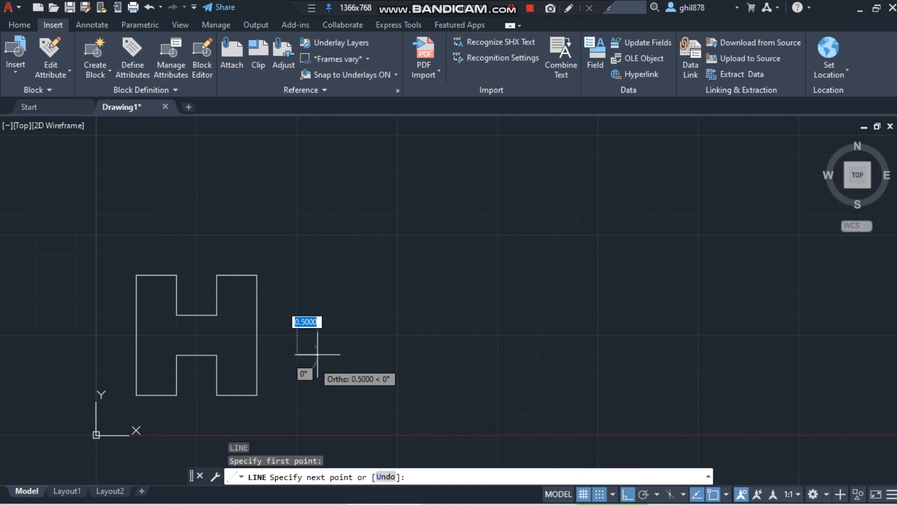
click(343, 360)
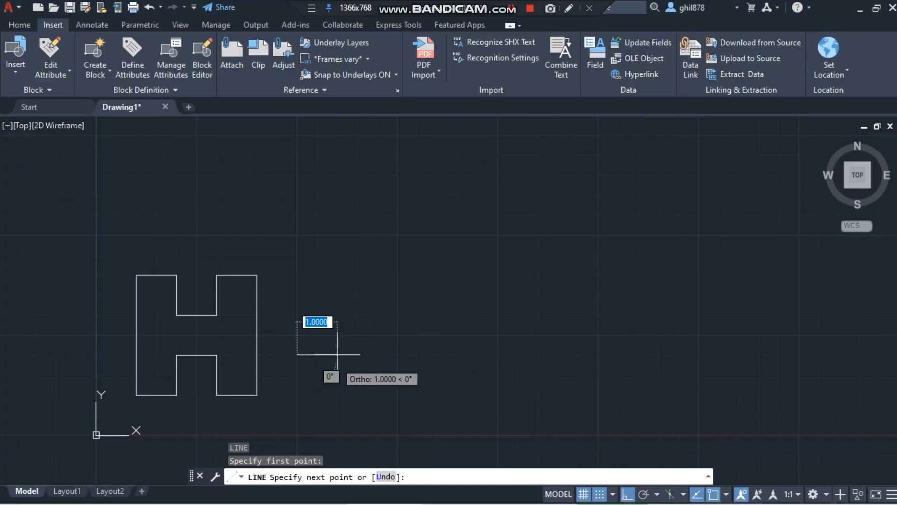
click(337, 355)
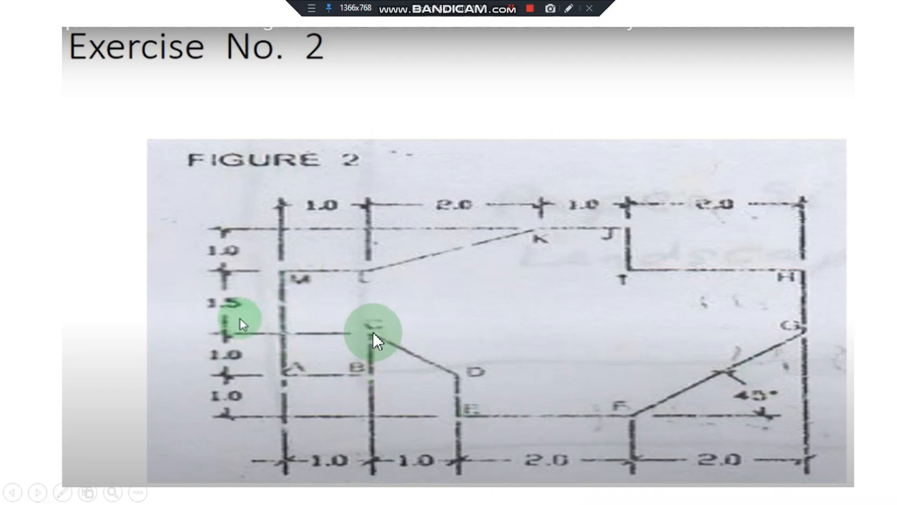
key(alt+Tab)
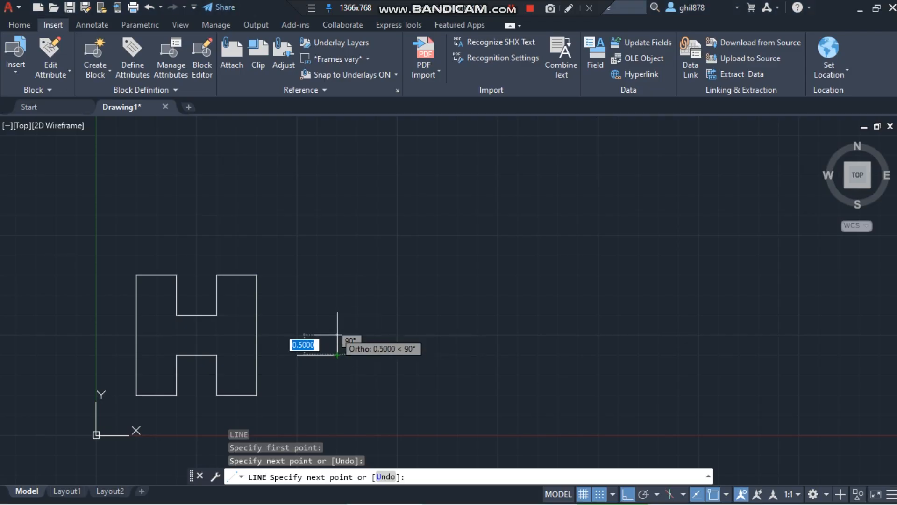
click(337, 315)
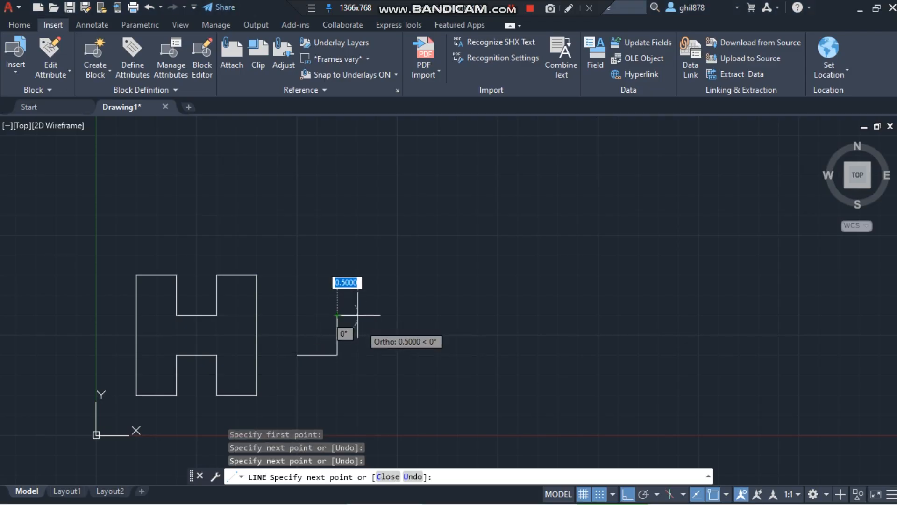
- Turn on polar tracking in place of ortho and draw diagonal CD 1.4142 units long, down to the right at 45°
key(alt+Tab)
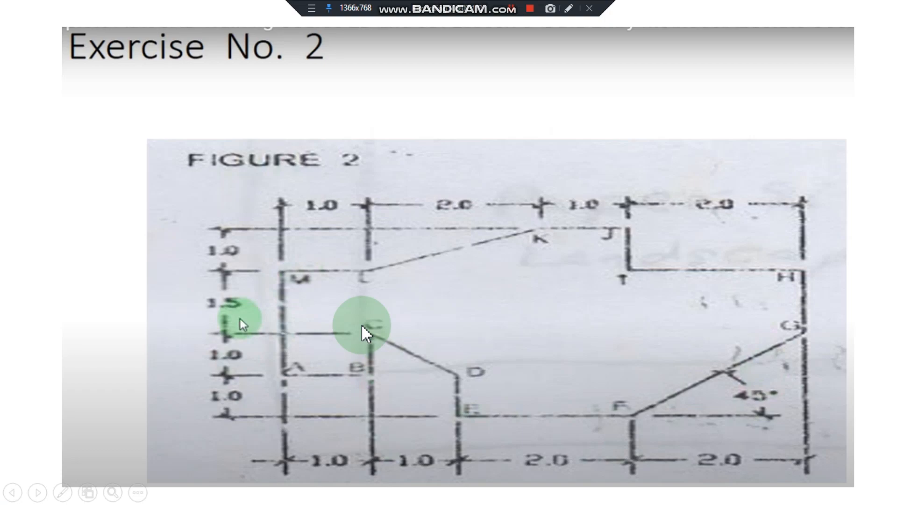
key(alt+Tab)
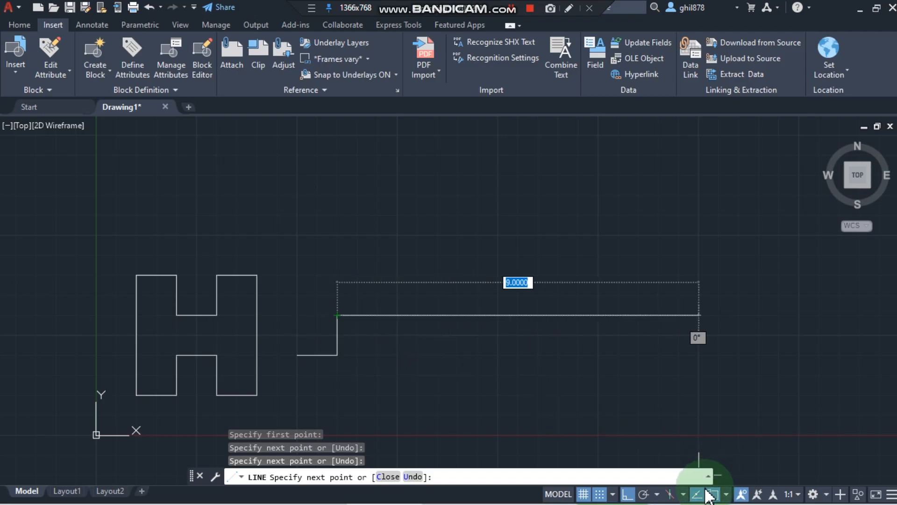
click(644, 494)
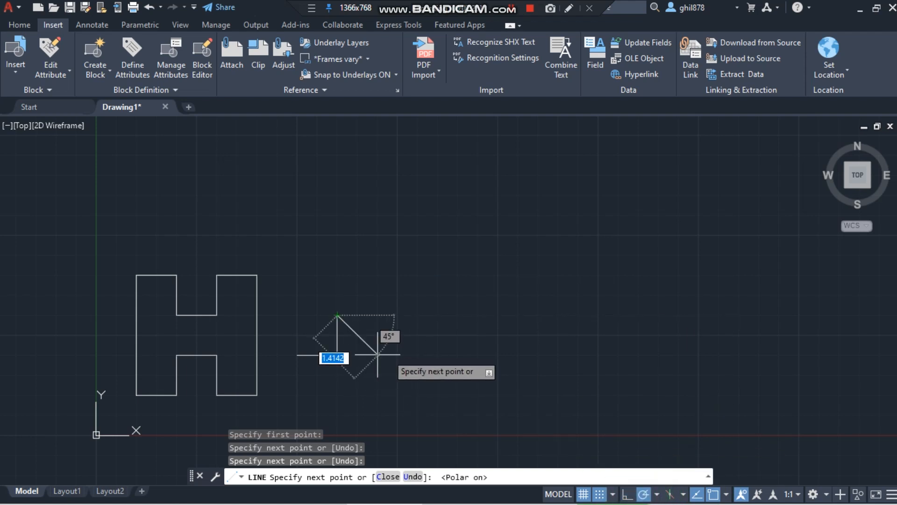
key(alt+Tab)
key(alt+Tab)
click(378, 354)
- Draw vertical edge DE 1 unit downward and horizontal bottom edge EF 2 units to the right
key(alt+Tab)
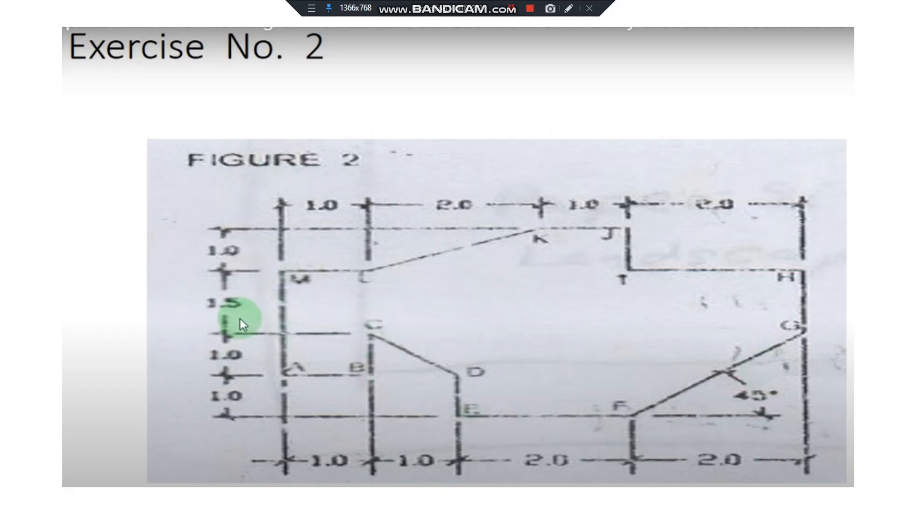
key(alt+Tab)
click(377, 395)
key(alt+Tab)
key(alt+Tab)
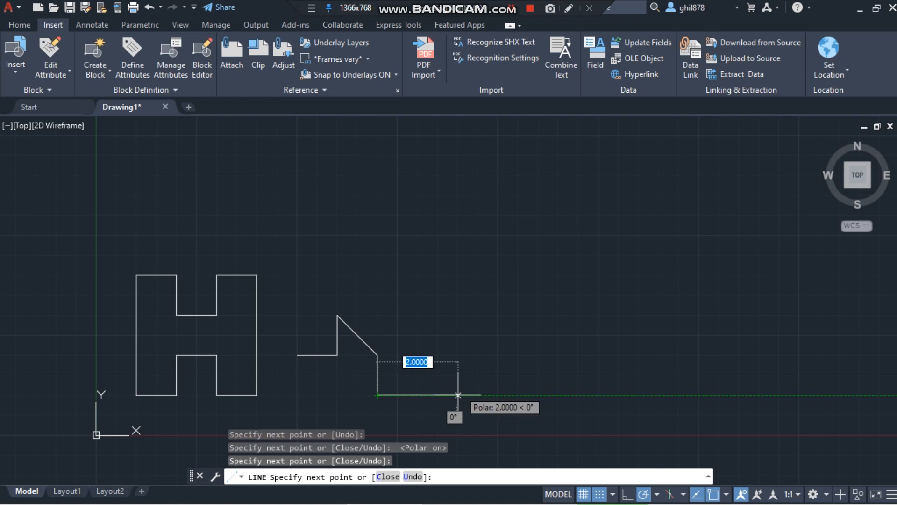
click(437, 395)
- Draw diagonal FG 2 units across and 2 units up at 45°, and vertical edge GH 1 unit upward
key(alt+Tab)
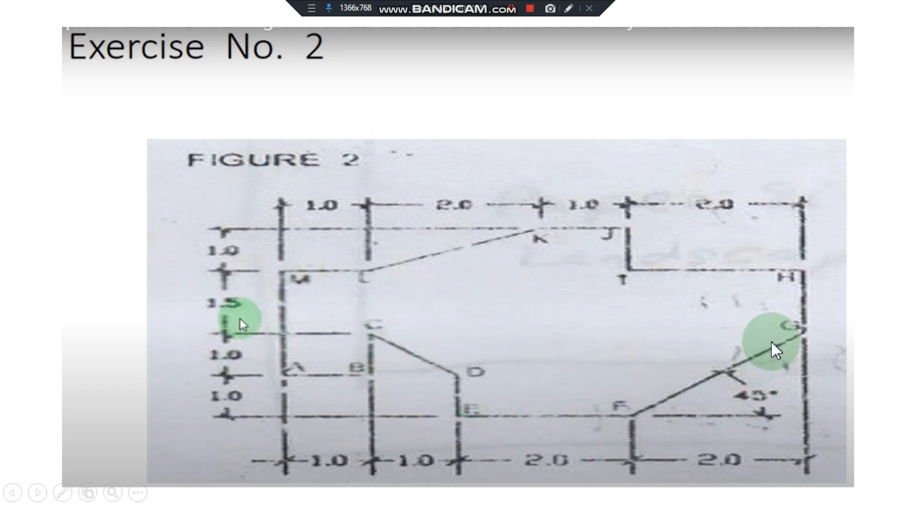
key(alt+Tab)
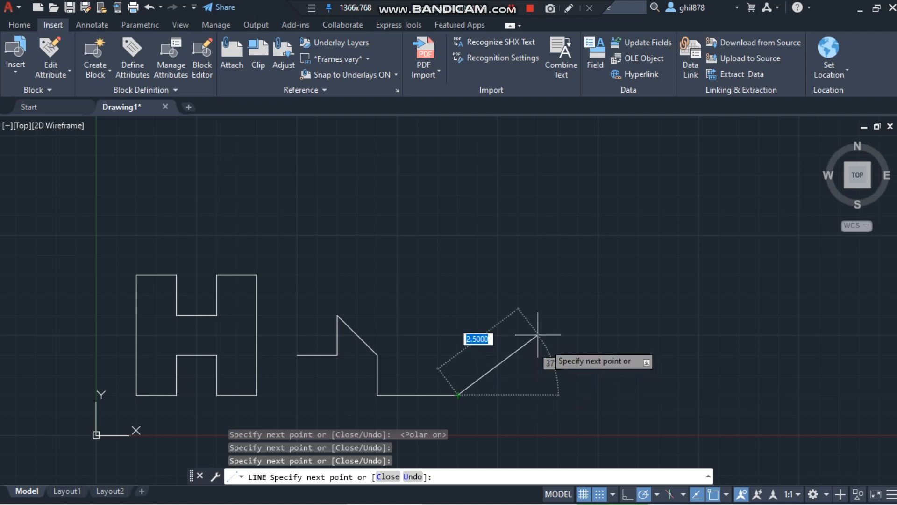
click(537, 315)
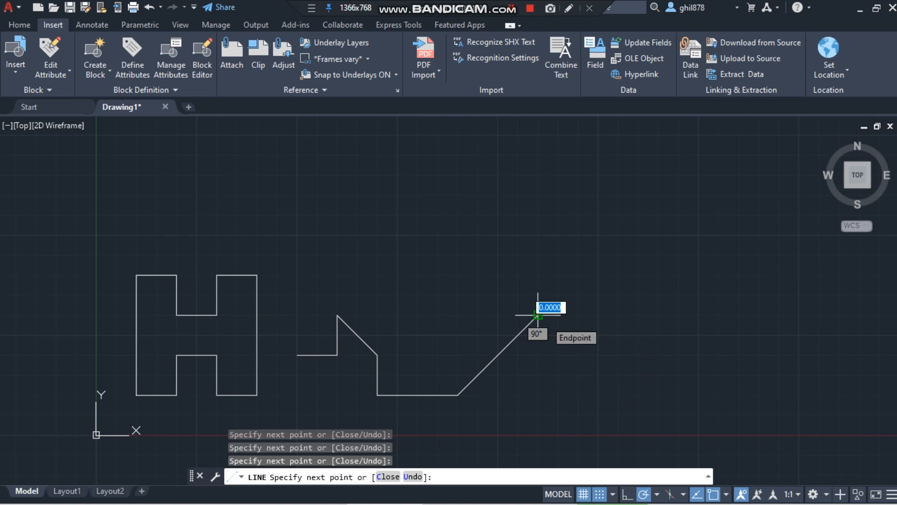
key(alt+Tab)
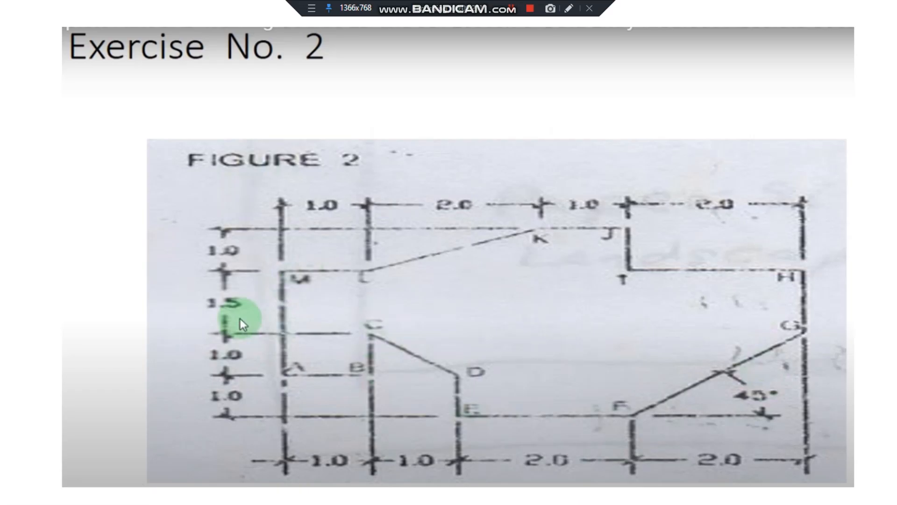
key(alt+Tab)
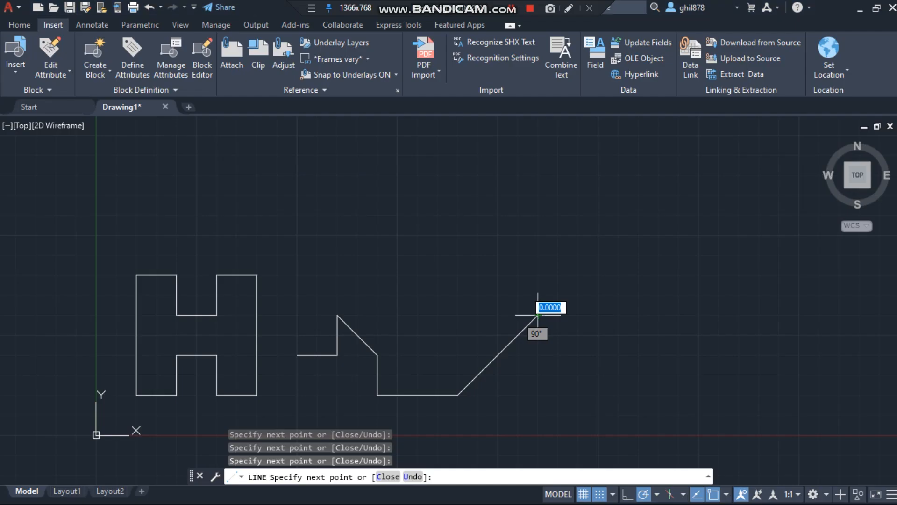
click(538, 275)
- Draw horizontal edge HI 2 units to the left and vertical edge IJ 1 unit upward
key(alt+Tab)
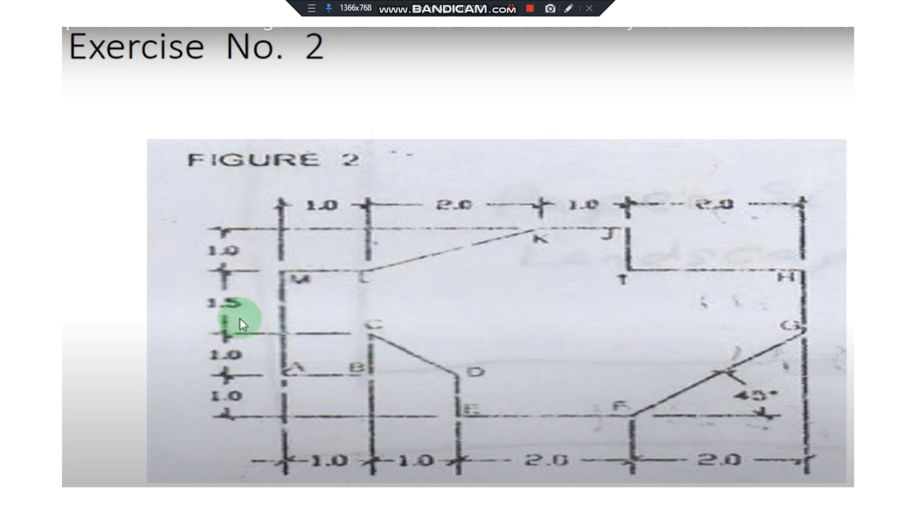
key(alt+Tab)
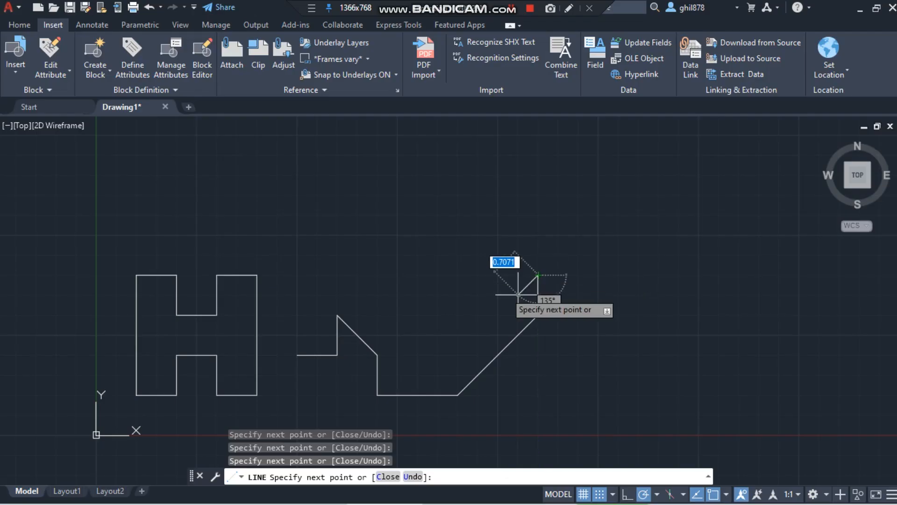
click(458, 274)
key(alt+Tab)
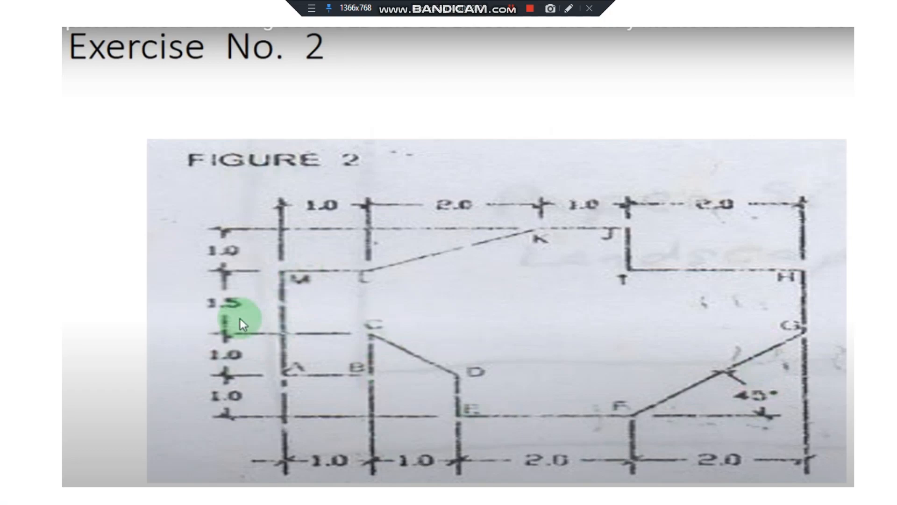
key(alt+Tab)
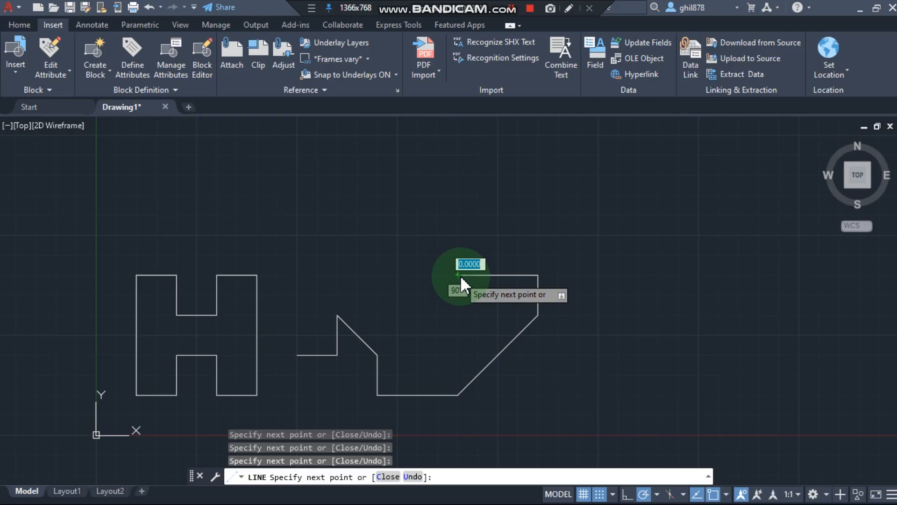
click(458, 235)
- Draw top edge JK 1 unit to the left and diagonal KL 2 units left and 1 unit down
key(alt+Tab)
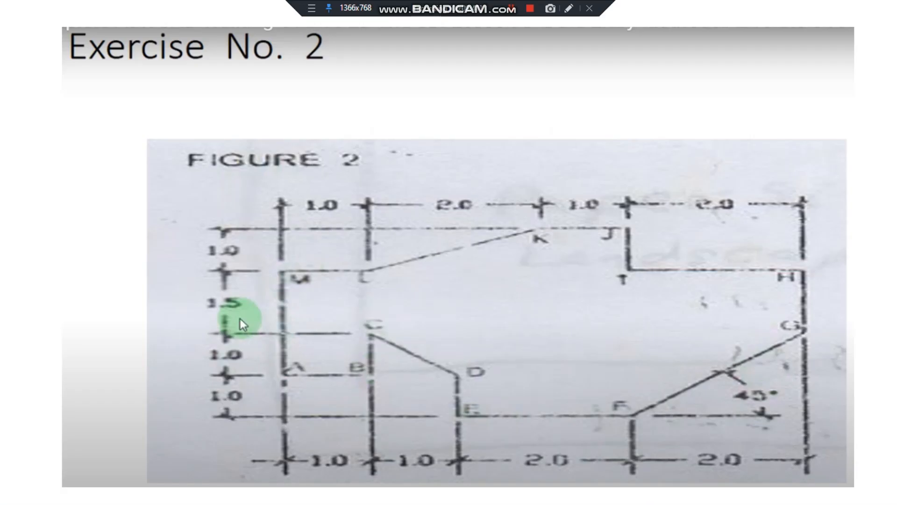
key(alt+Tab)
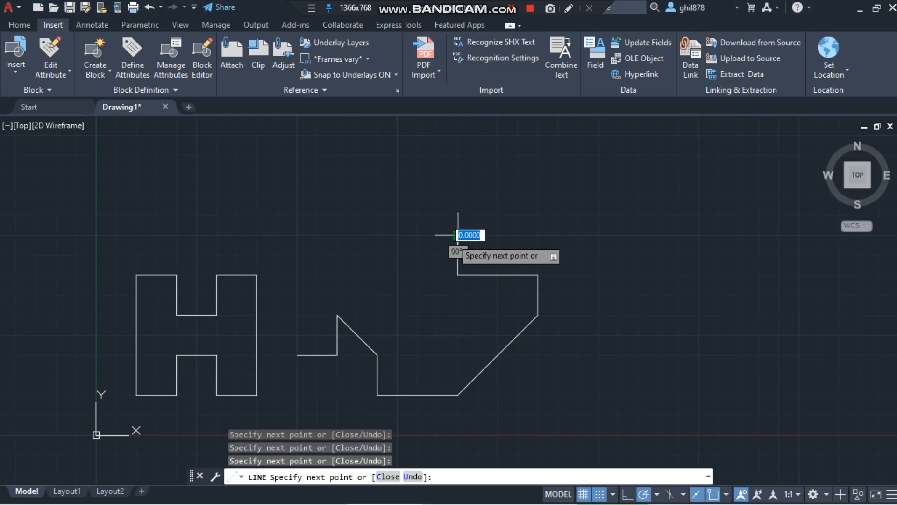
click(418, 235)
key(alt+Tab)
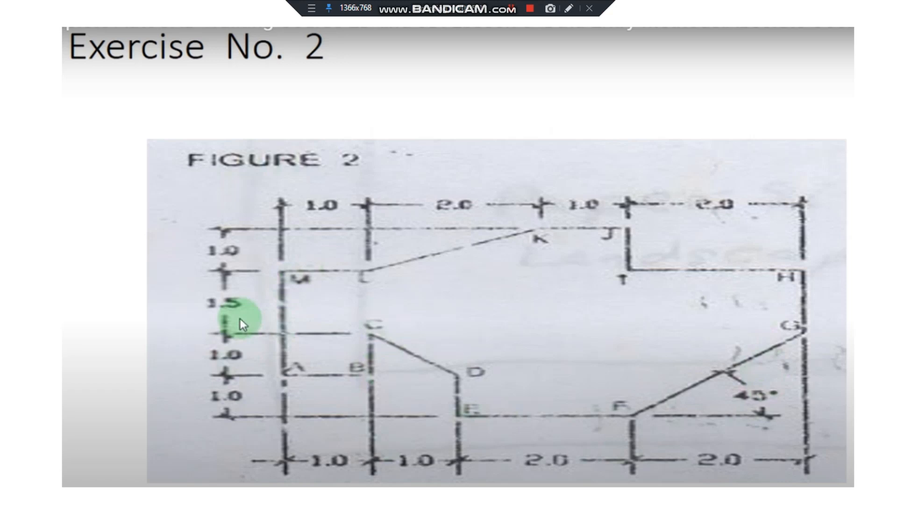
key(alt+Tab)
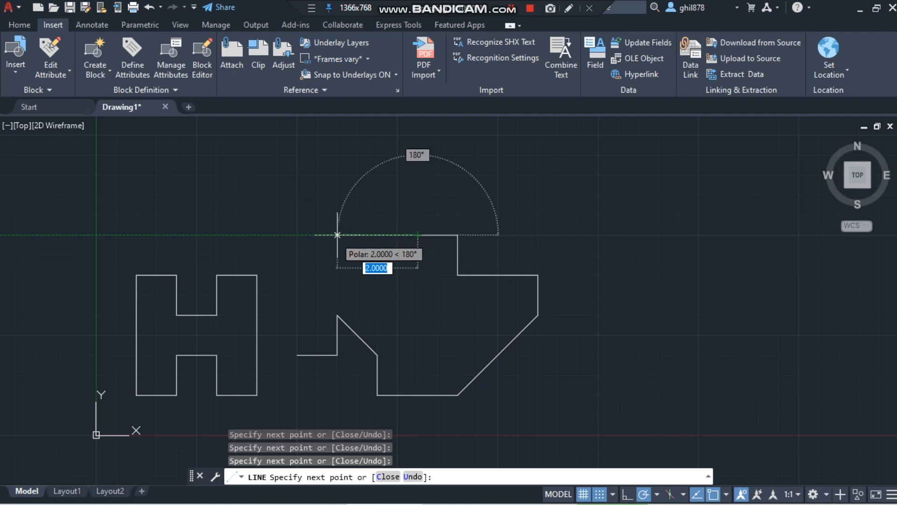
click(337, 275)
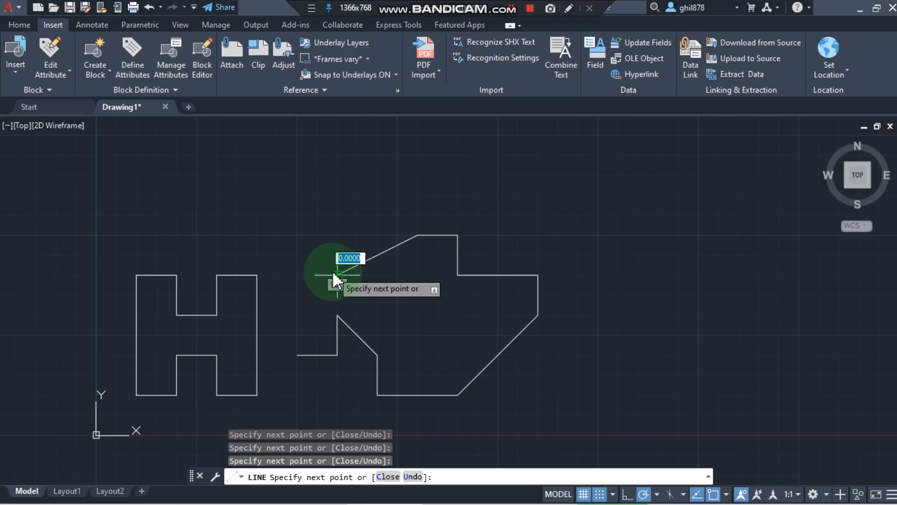
- Draw horizontal edge LM 1 unit to the left and close the Figure 2 outline back to point A
key(alt+Tab)
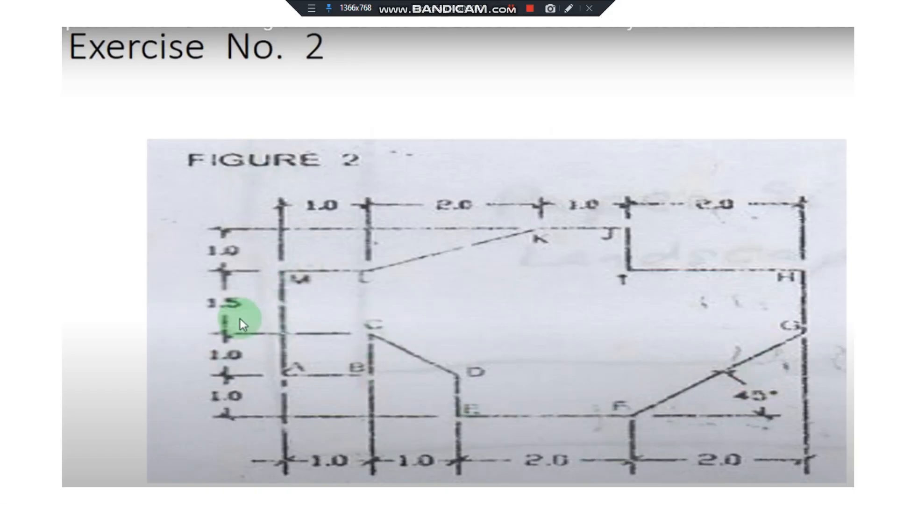
key(alt+Tab)
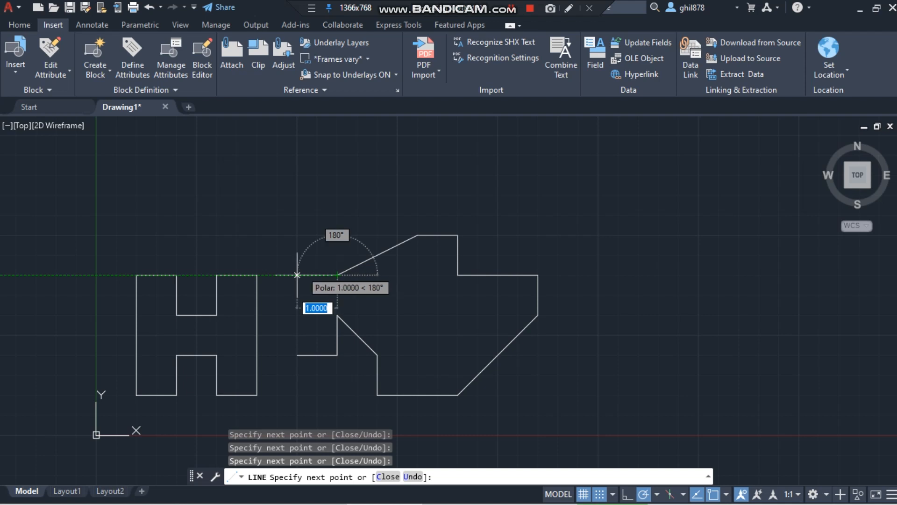
click(297, 275)
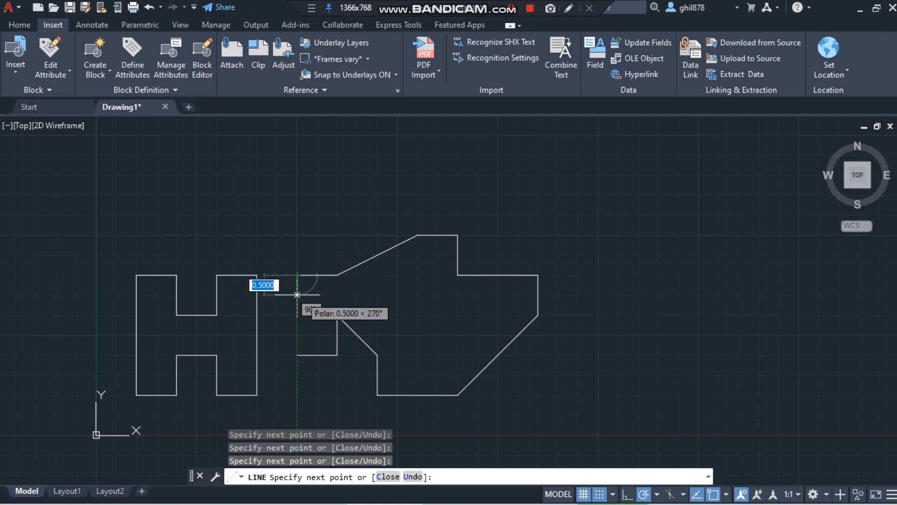
text(c)
key(Return)
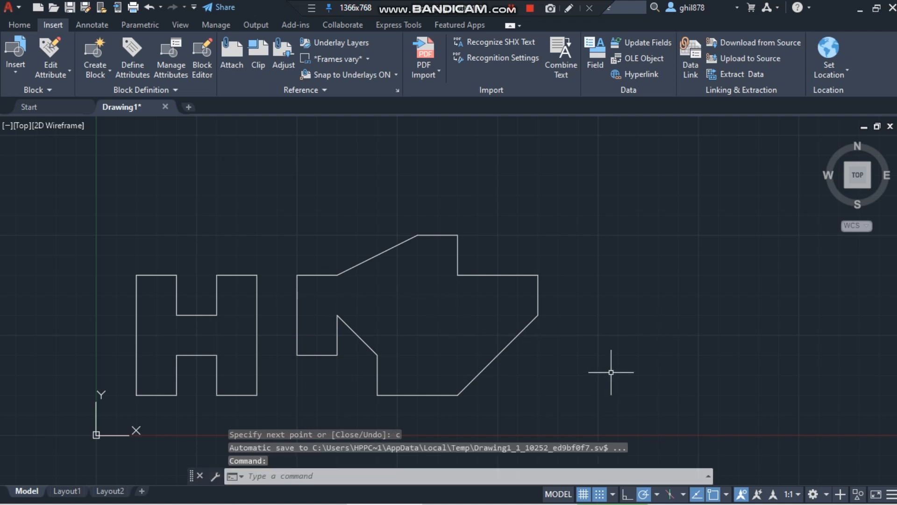
- Compare the closed outline's edges with the dimensions of Figure 2 on the Exercise No. 2 slide
key(alt+Tab)
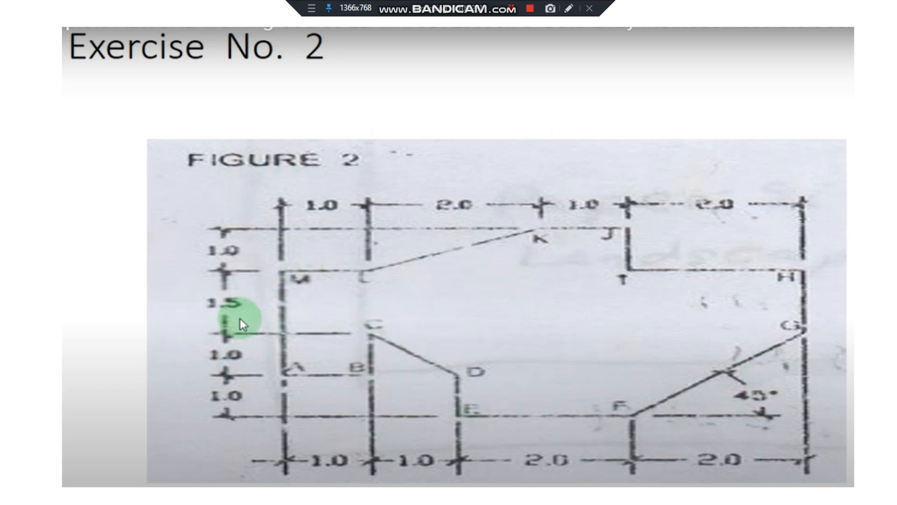
key(alt+Tab)
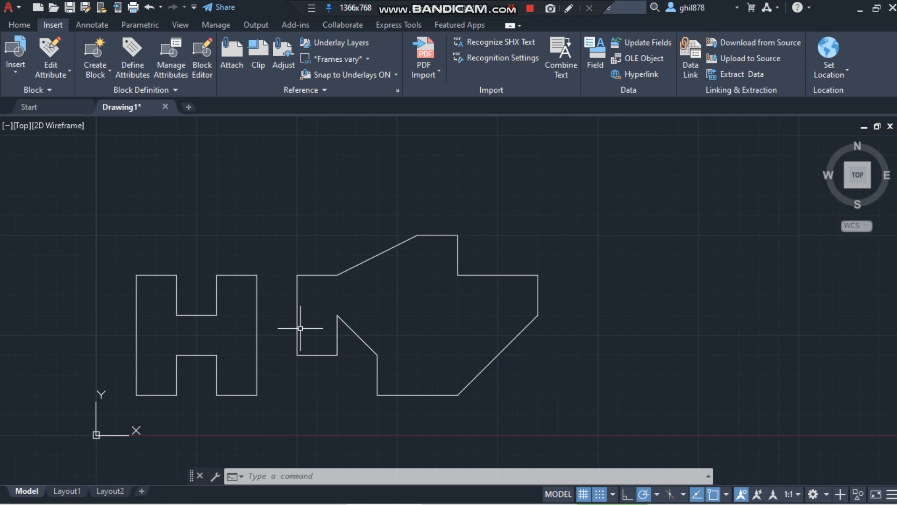
key(alt+Tab)
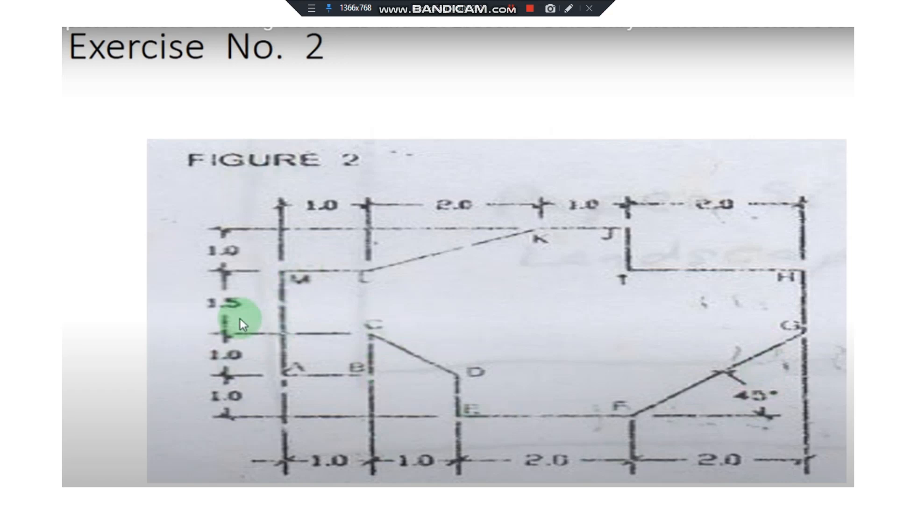
key(alt+Tab)
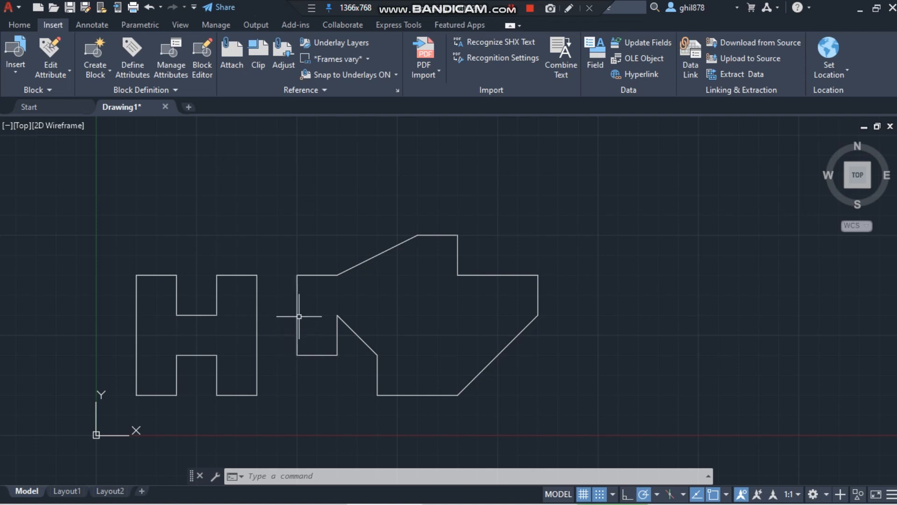
- Check edge MA's dimensions on the Exercise No. 2 slide and stretch its upper end 0.5 units upward in the drawing
key(alt+Tab)
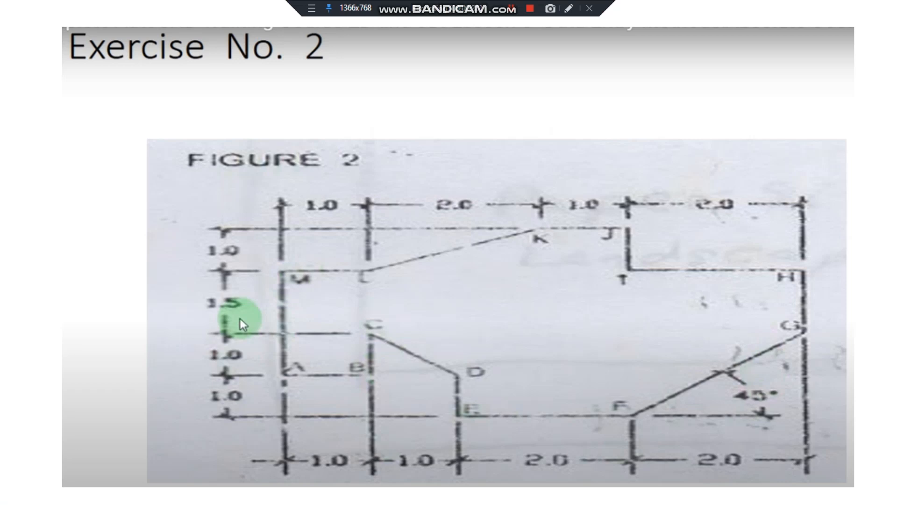
key(alt+Tab)
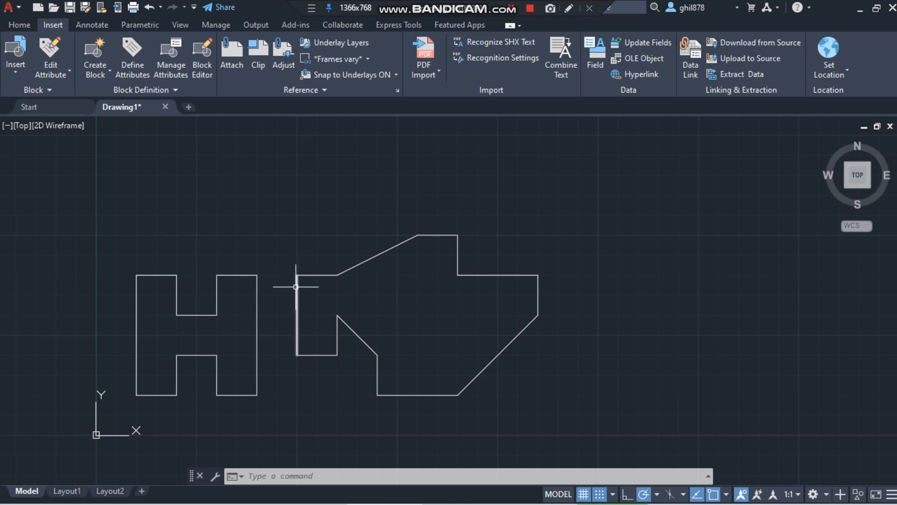
click(297, 285)
click(297, 275)
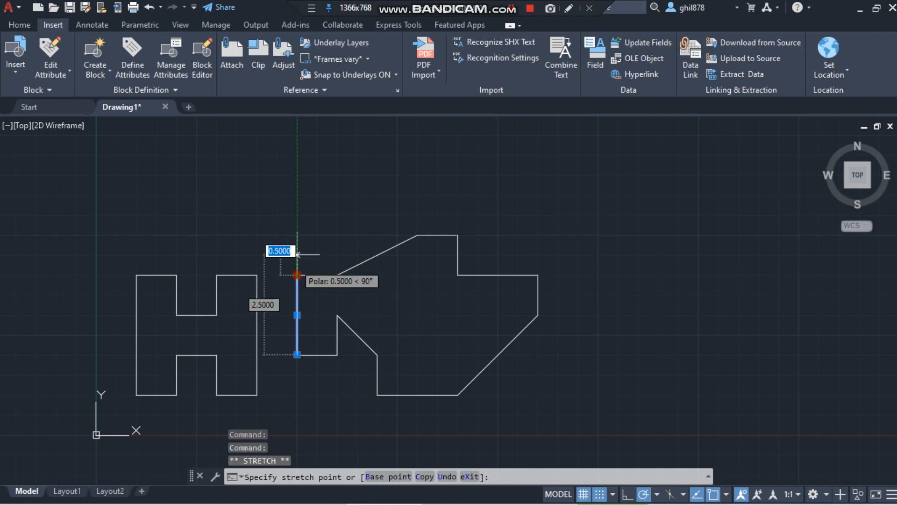
click(297, 254)
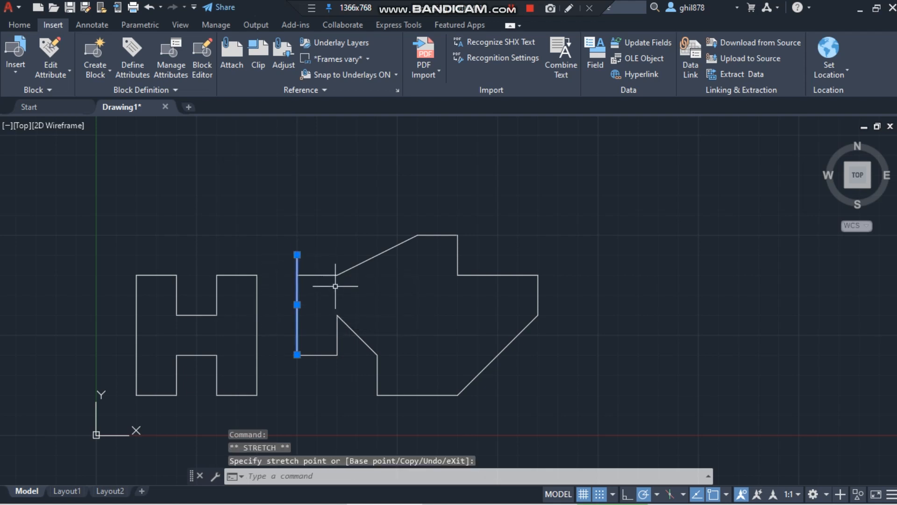
text(l)
key(Return)
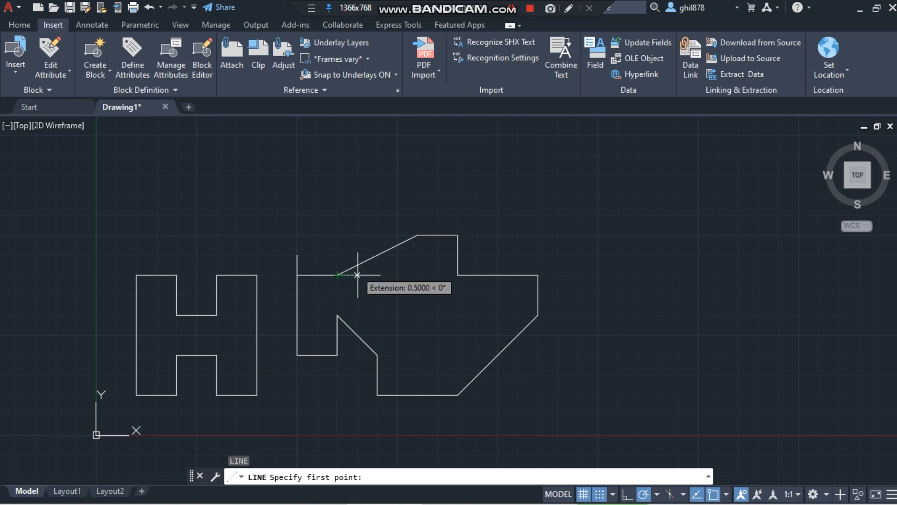
key(alt+Tab)
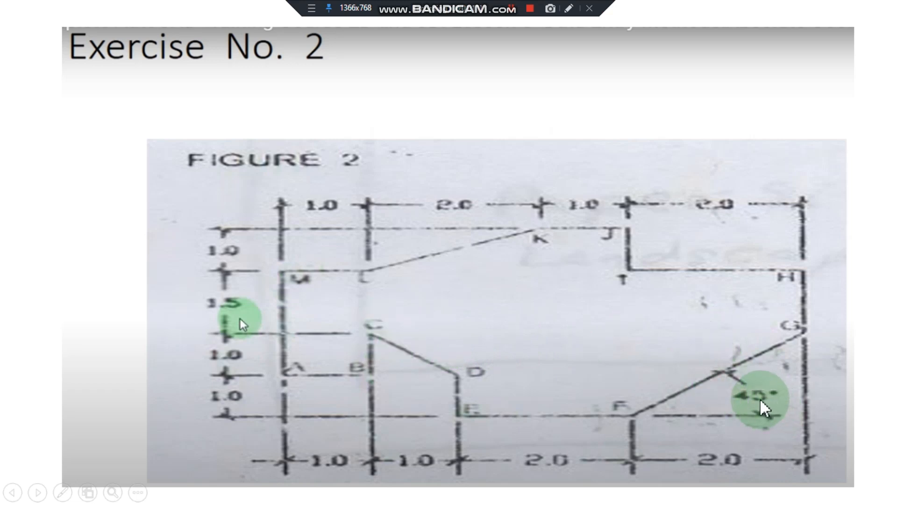
key(alt+Tab)
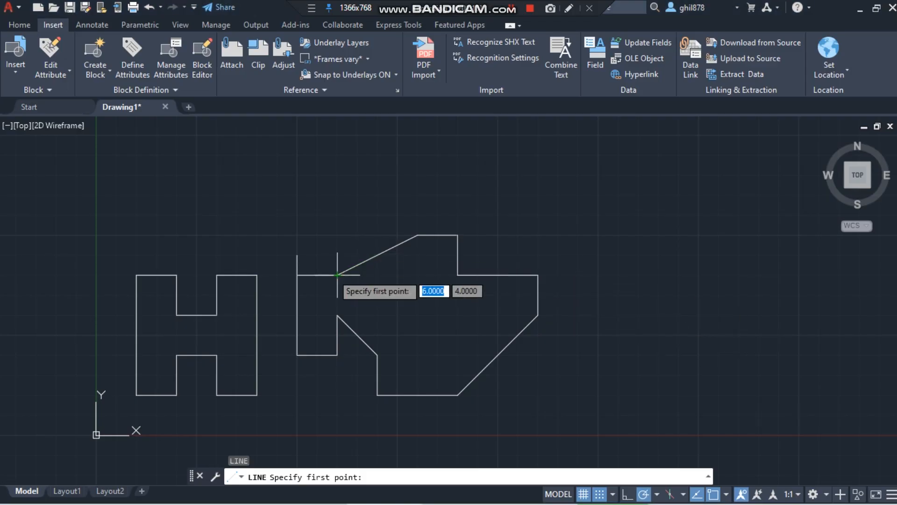
text(m)
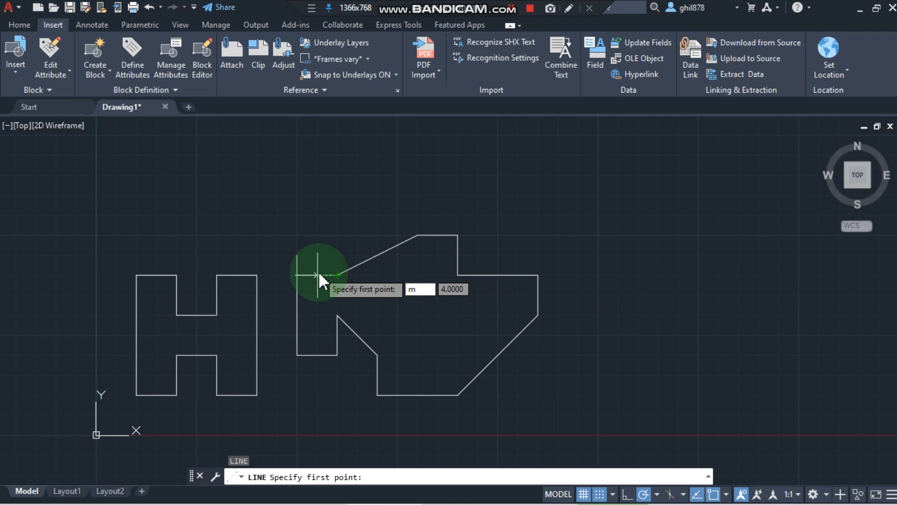
key(Escape)
key(Escape)
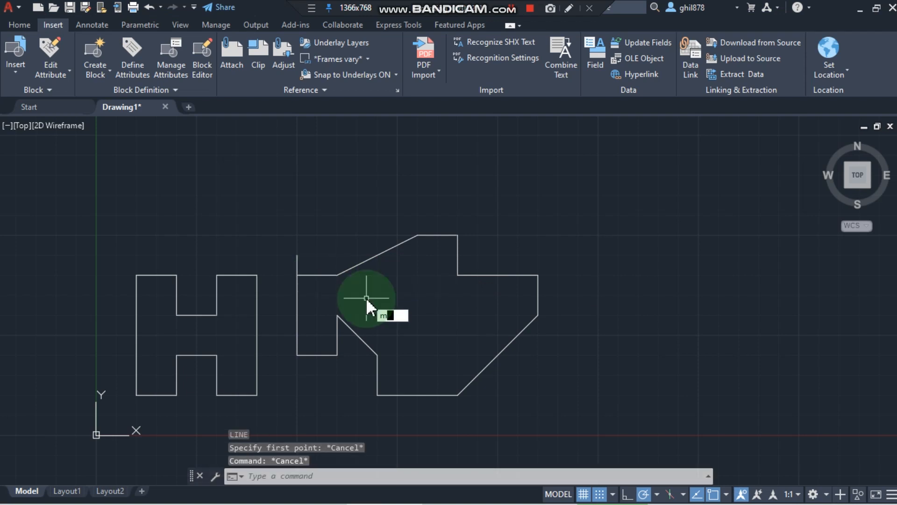
- Move upper edges ML, LK, KJ, JI and IH together 0.5 units straight up with the Move command
text(m)
key(Return)
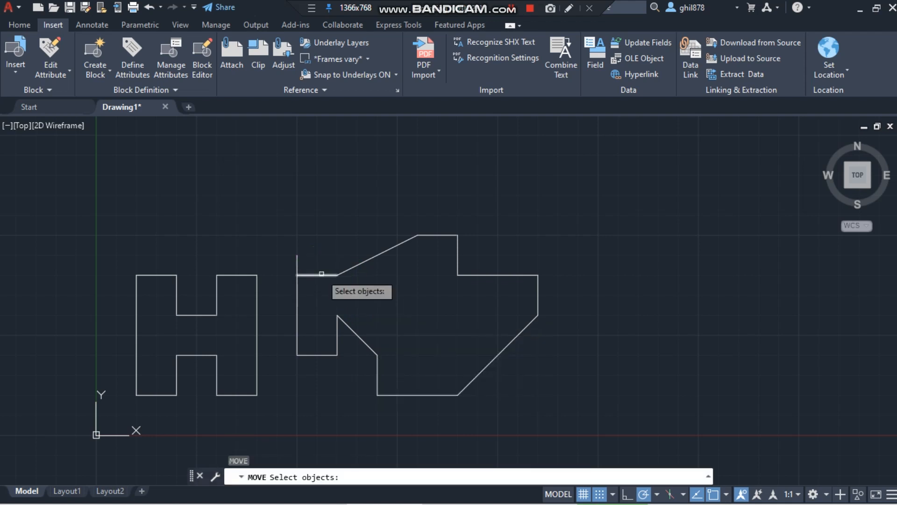
click(321, 274)
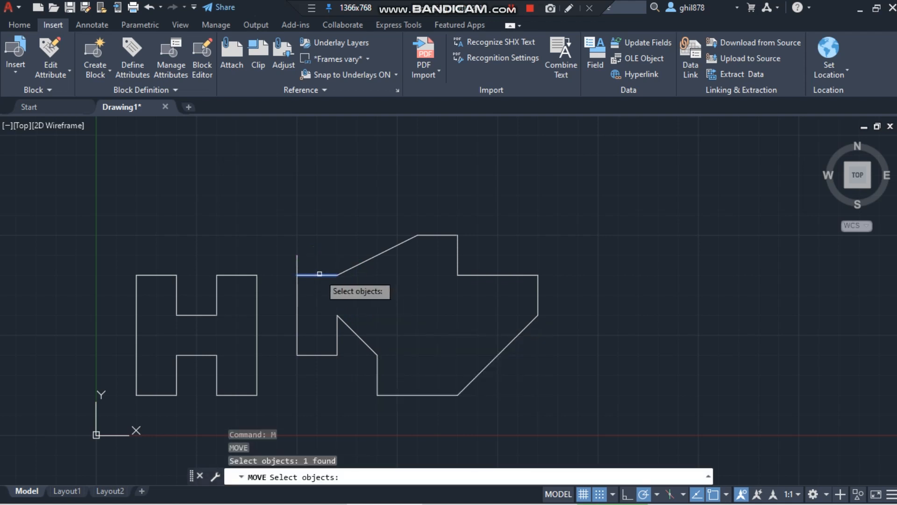
click(362, 263)
click(432, 235)
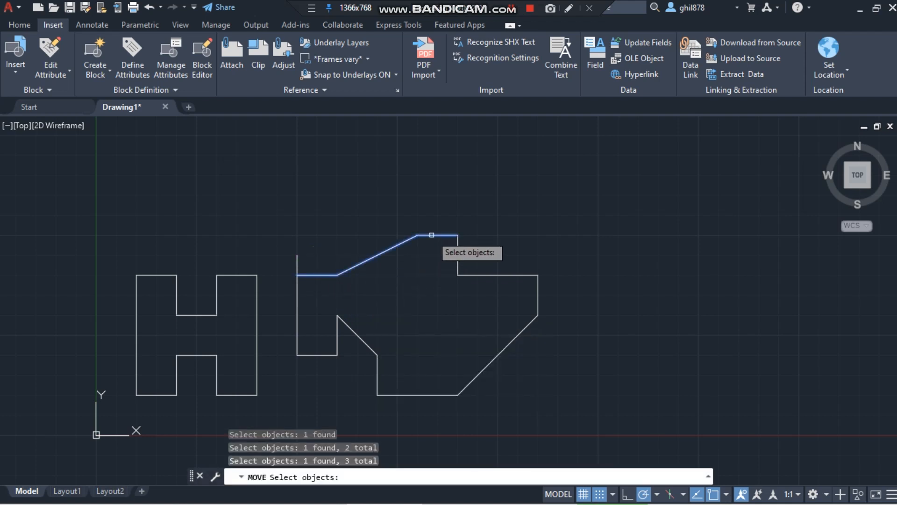
click(466, 252)
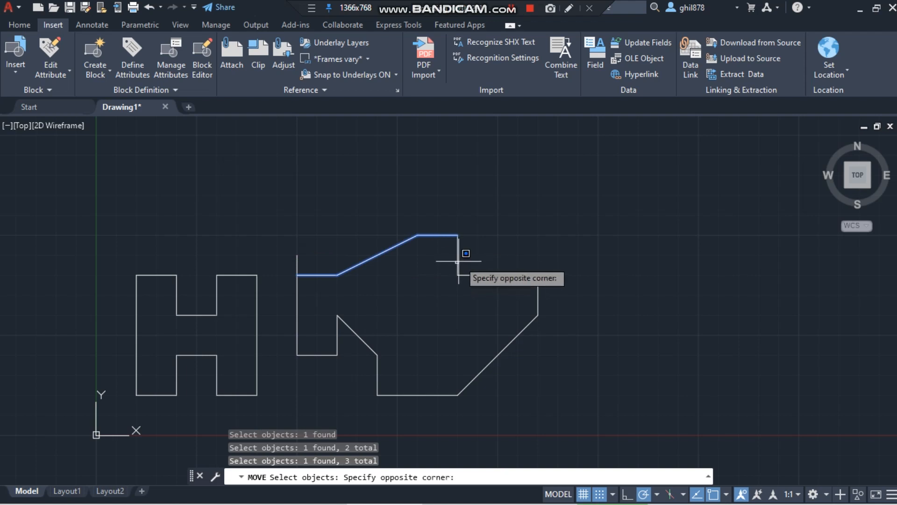
click(457, 260)
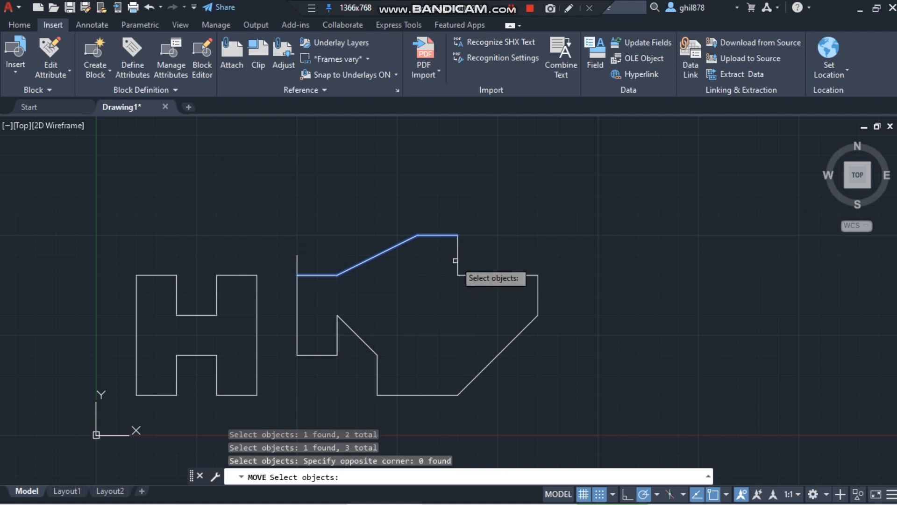
click(457, 260)
click(476, 274)
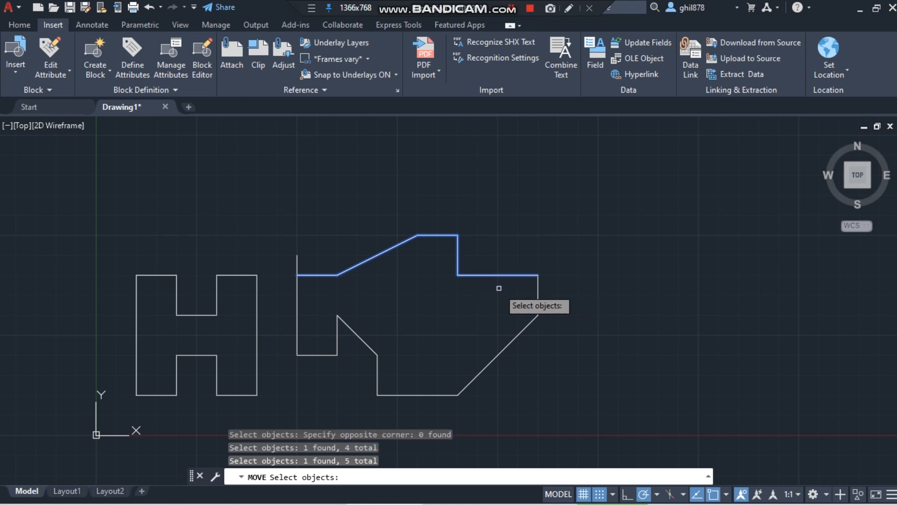
key(Return)
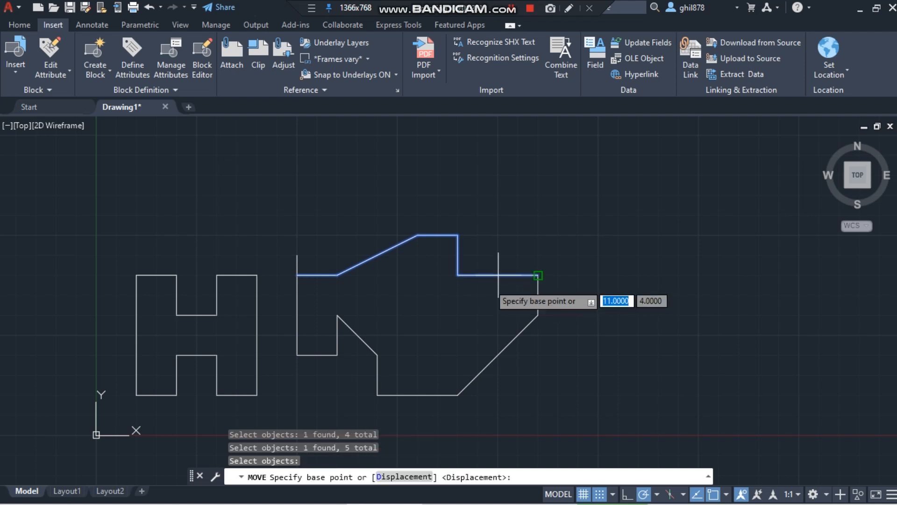
click(417, 255)
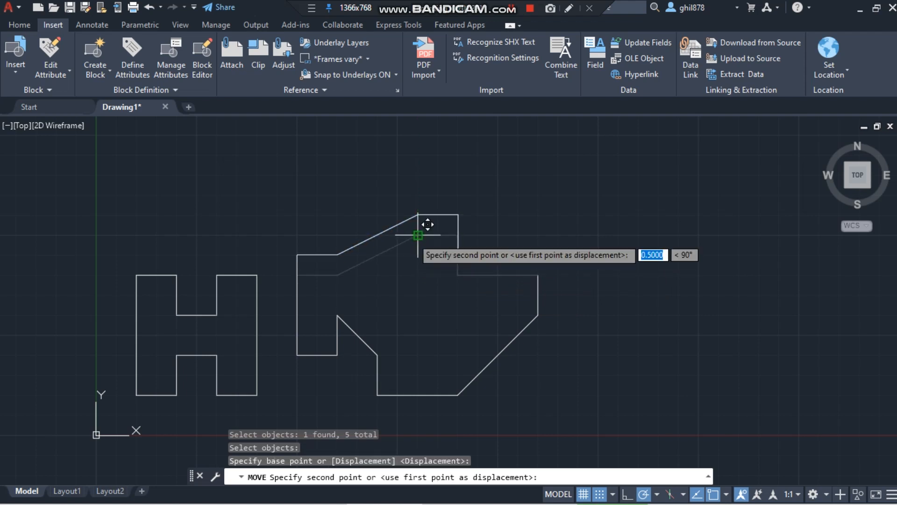
click(417, 235)
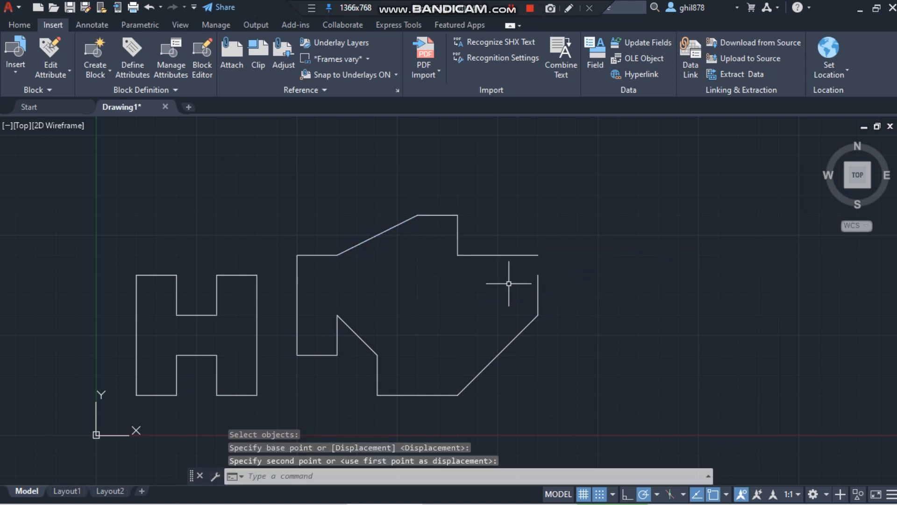
click(539, 294)
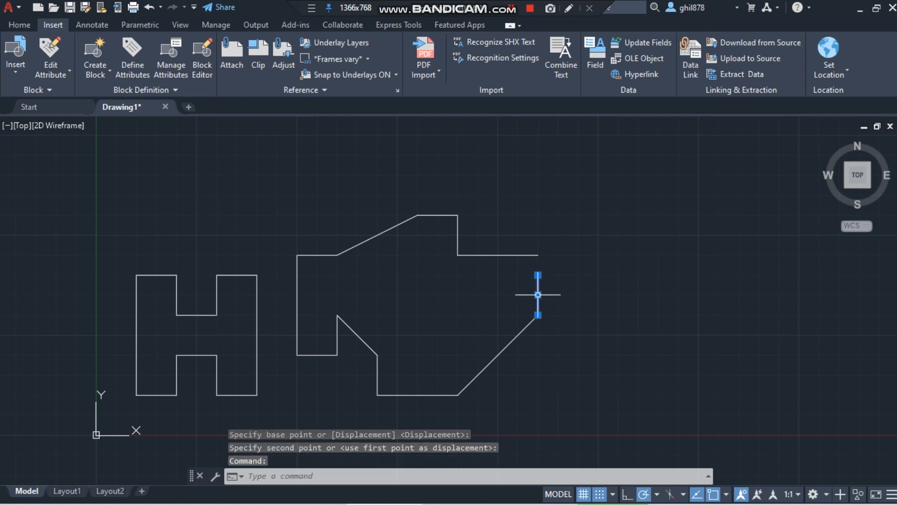
text(m)
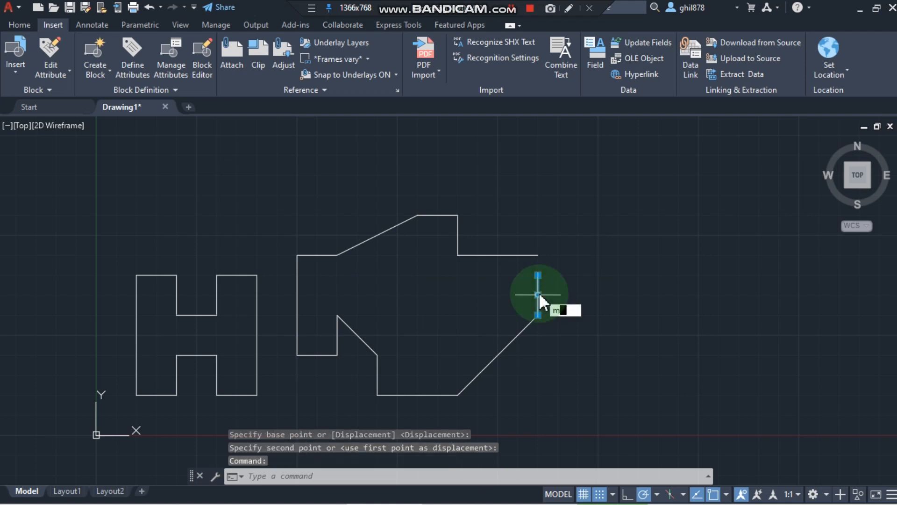
key(Return)
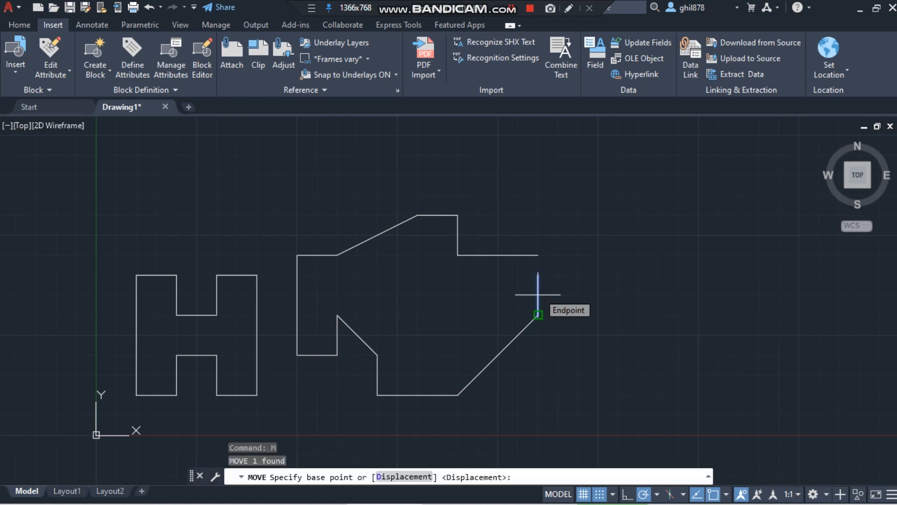
click(538, 290)
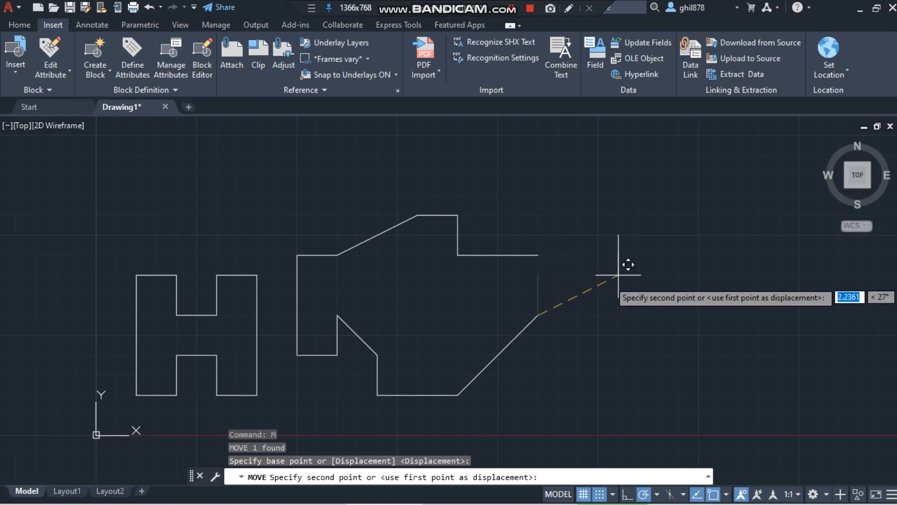
key(Escape)
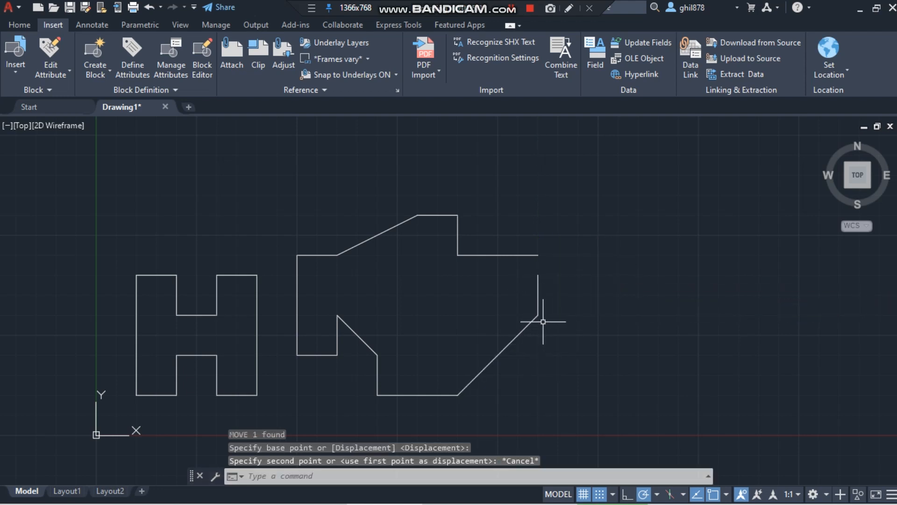
- Compare diagonal FG and its 45° angle with Figure 2 on the Exercise No. 2 slide
key(alt+Tab)
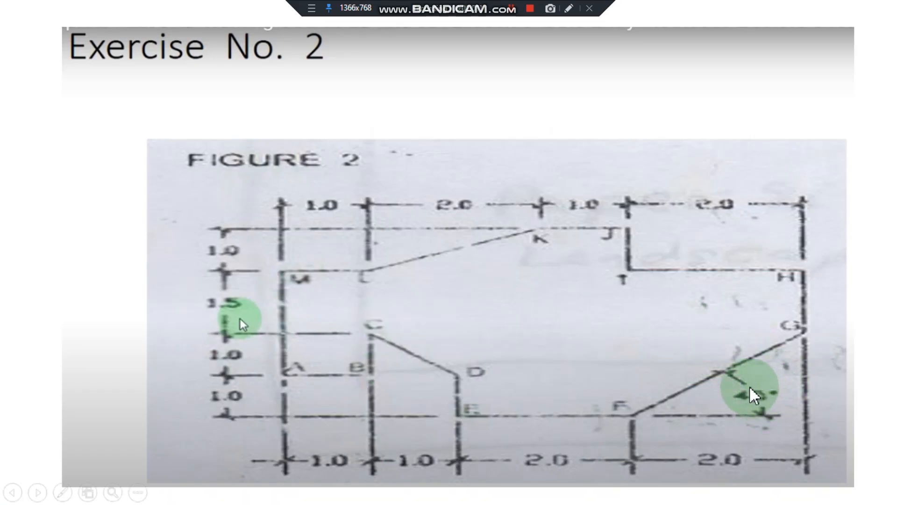
key(alt+Tab)
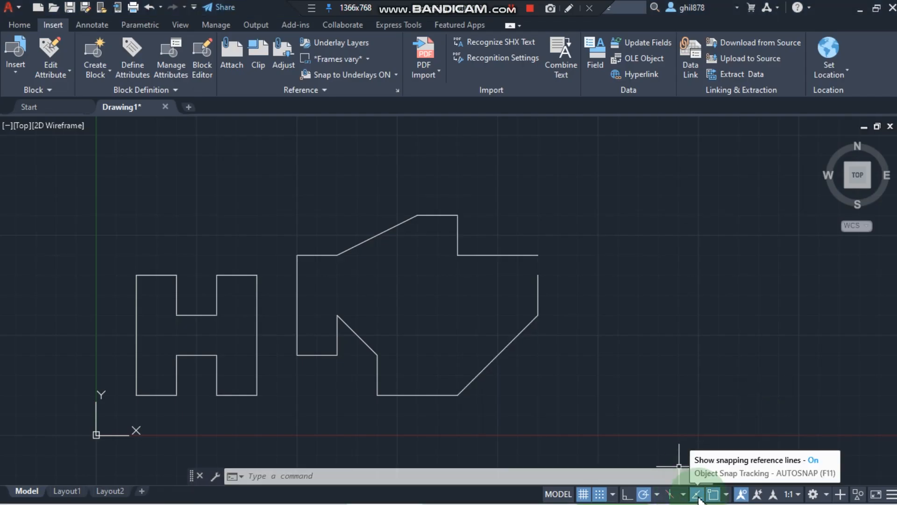
click(476, 377)
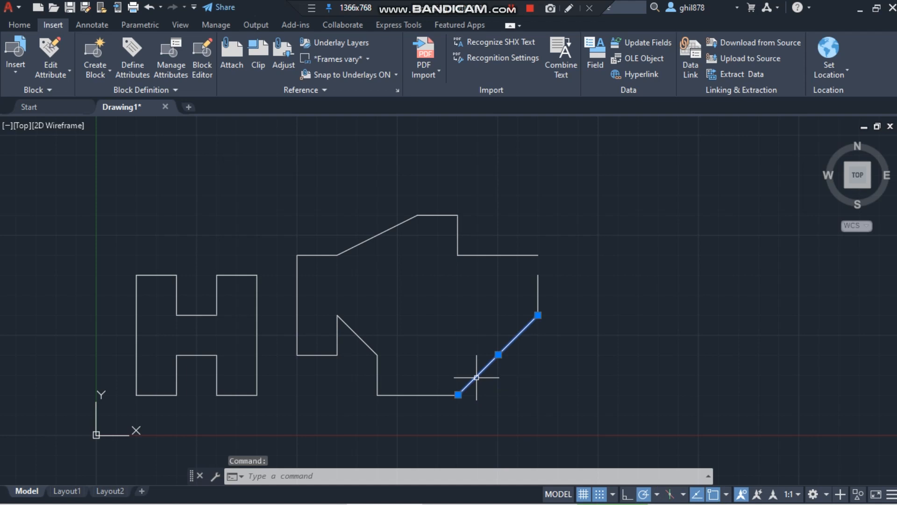
mouse_move(537, 316)
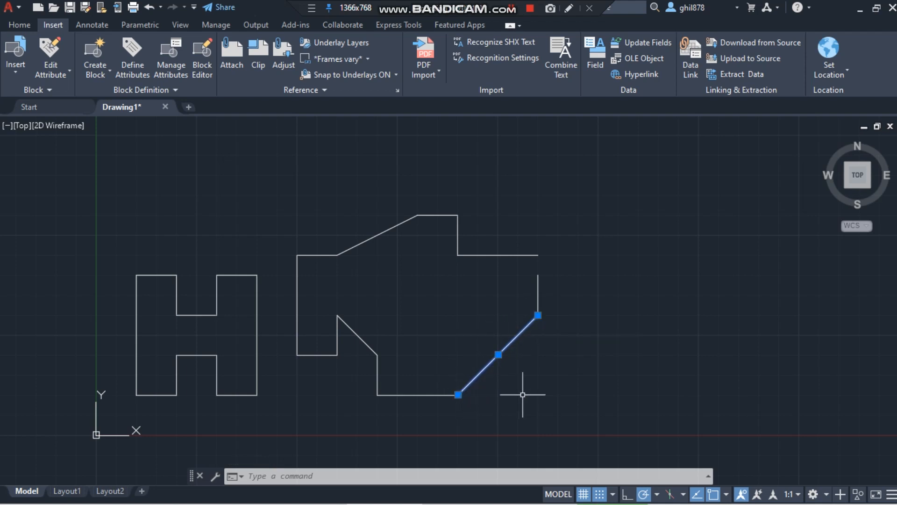
click(644, 494)
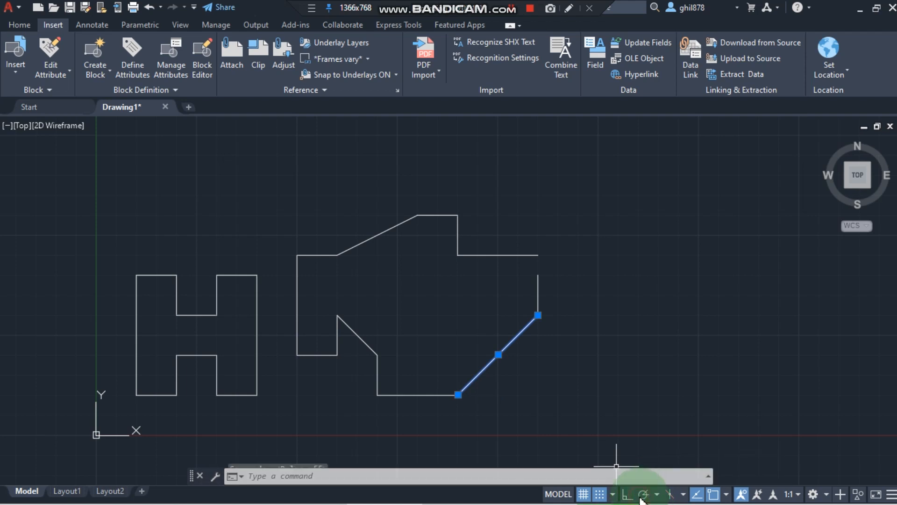
click(641, 496)
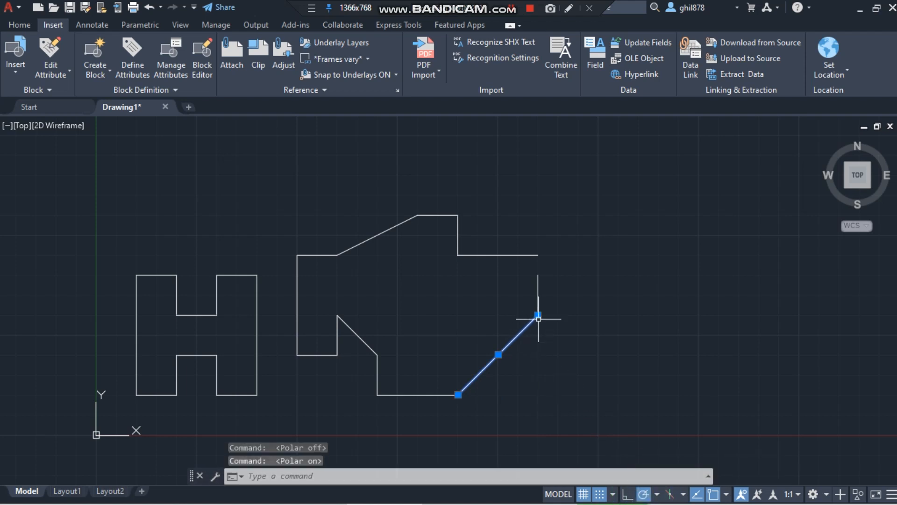
mouse_move(542, 317)
mouse_down()
mouse_move(538, 311)
mouse_move(540, 340)
mouse_up()
key(Escape)
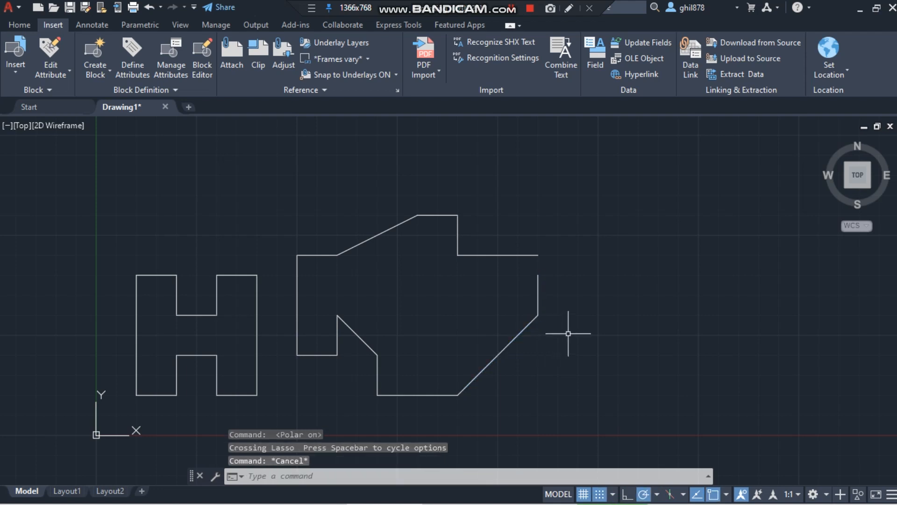
- Erase diagonal FG between the bottom edge EF and the vertical edge GH
click(497, 353)
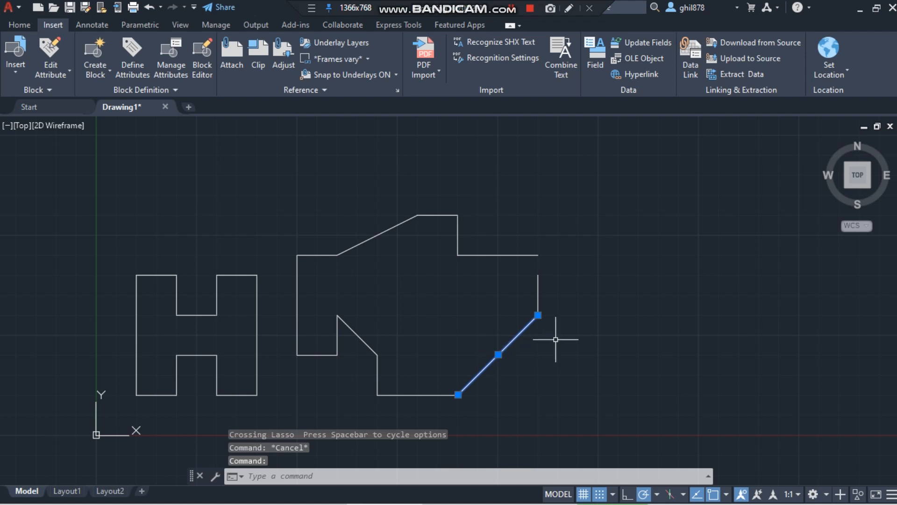
text(e)
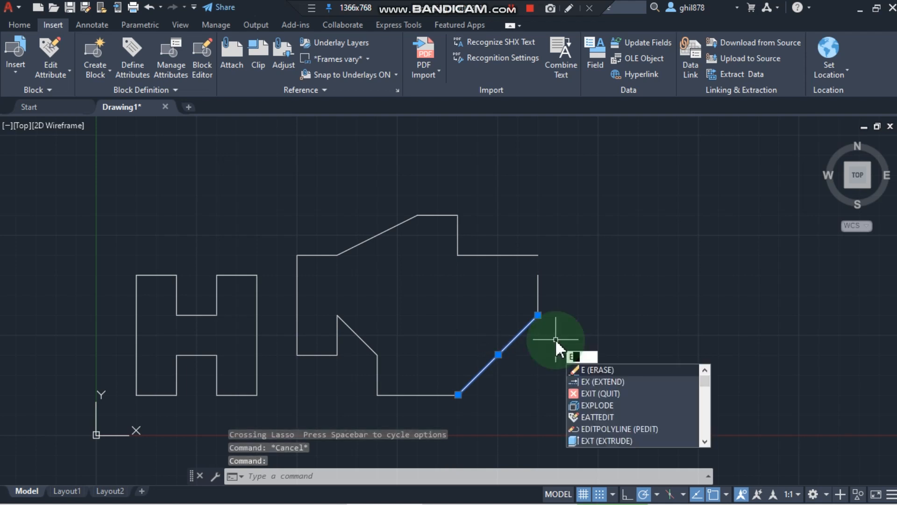
key(Return)
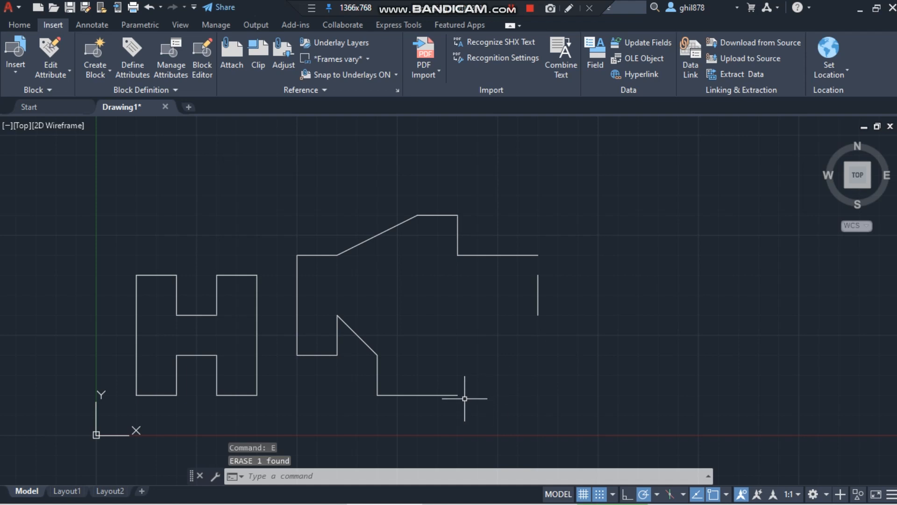
- Redraw diagonal FG with Line from the free end of bottom edge EF to the lower end of vertical edge GH at 45°
text(l)
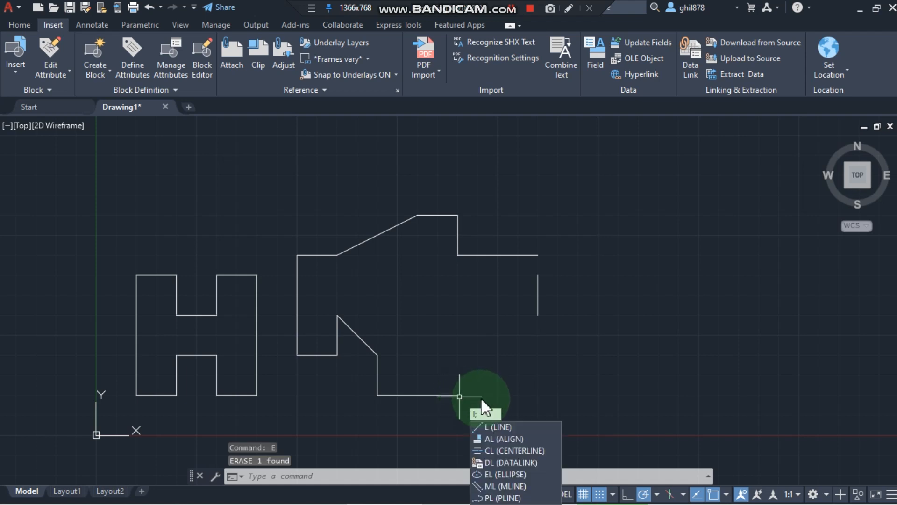
key(Return)
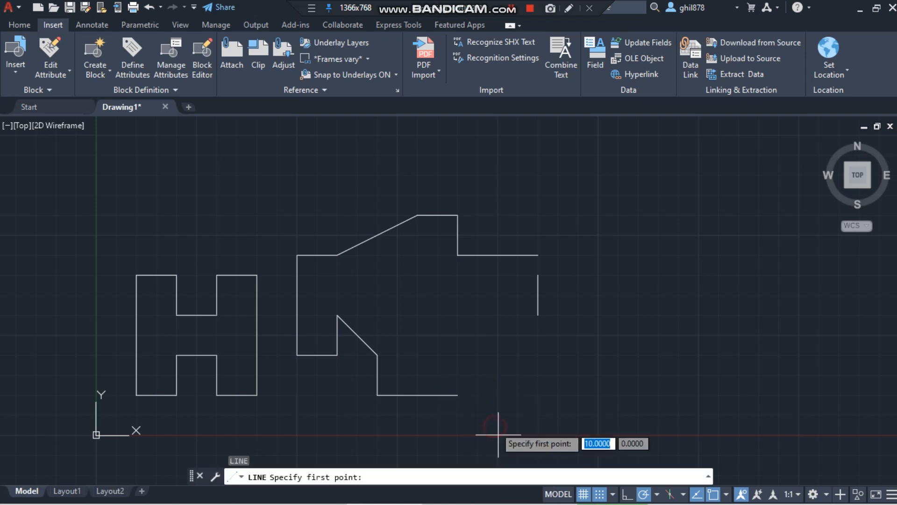
click(457, 395)
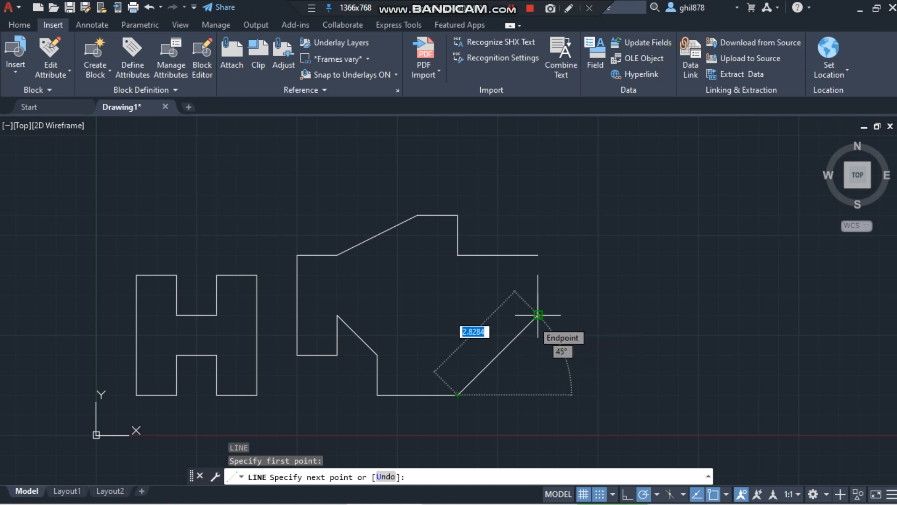
click(537, 314)
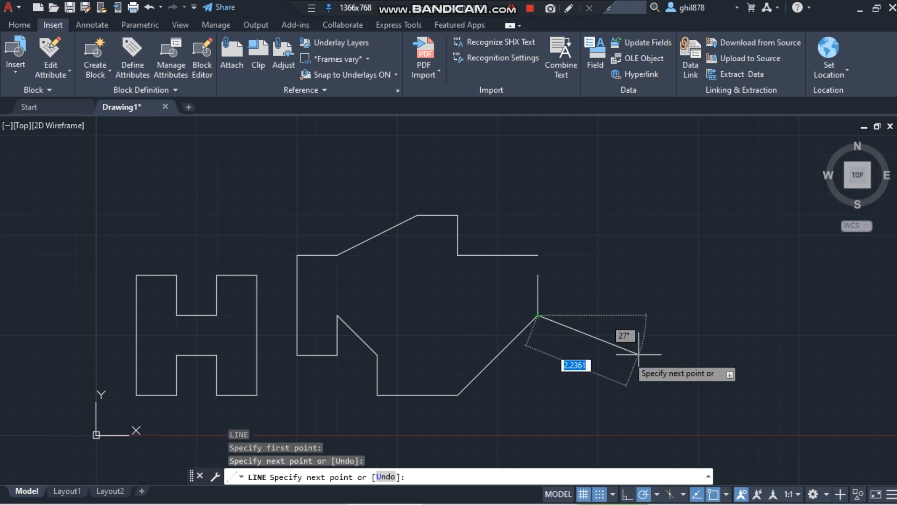
key(Return)
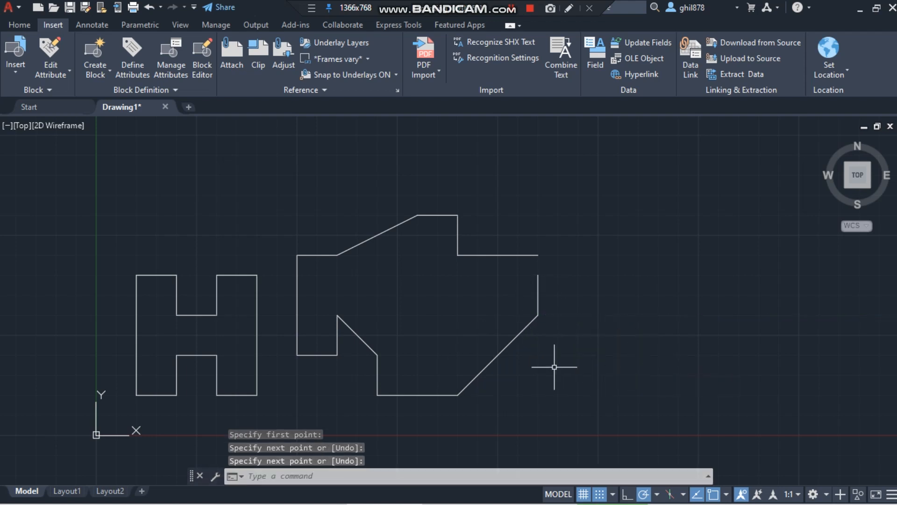
- Stretch the upper end of edge GH 0.5 units straight up to meet corner H and close Figure 2
click(538, 295)
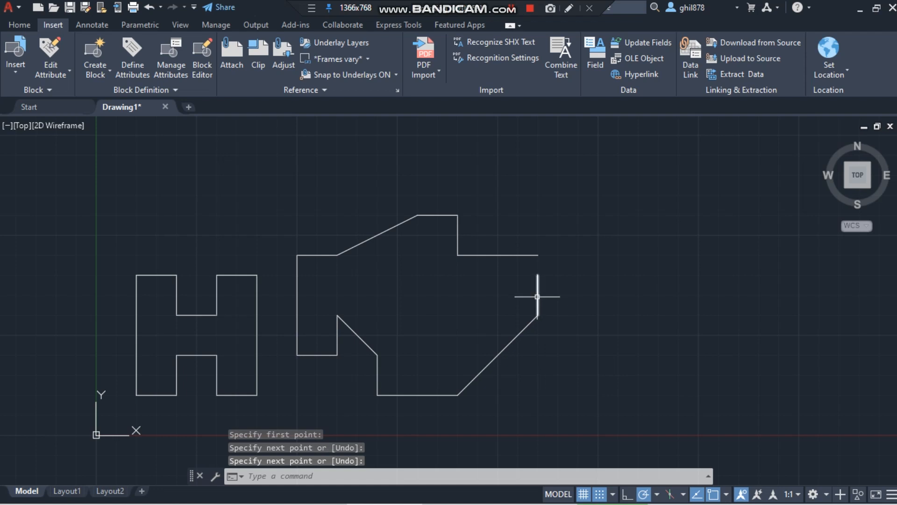
mouse_move(537, 275)
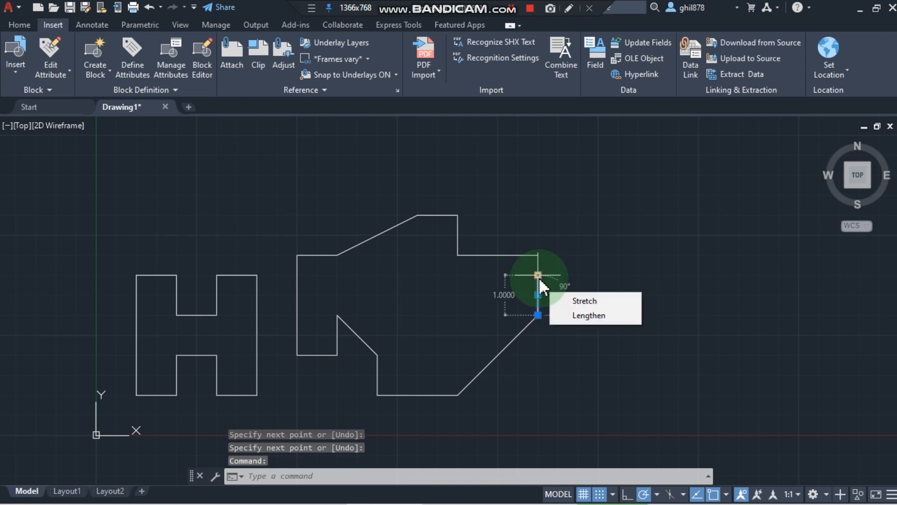
click(538, 275)
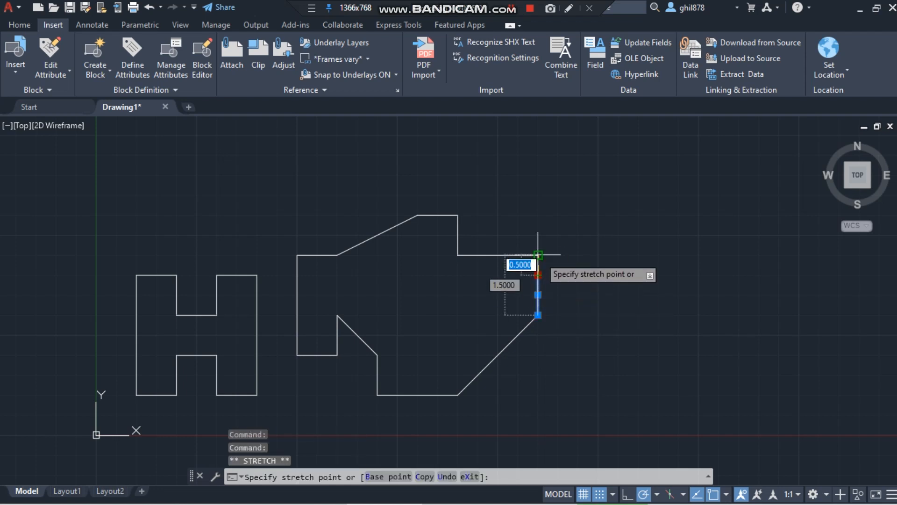
click(539, 255)
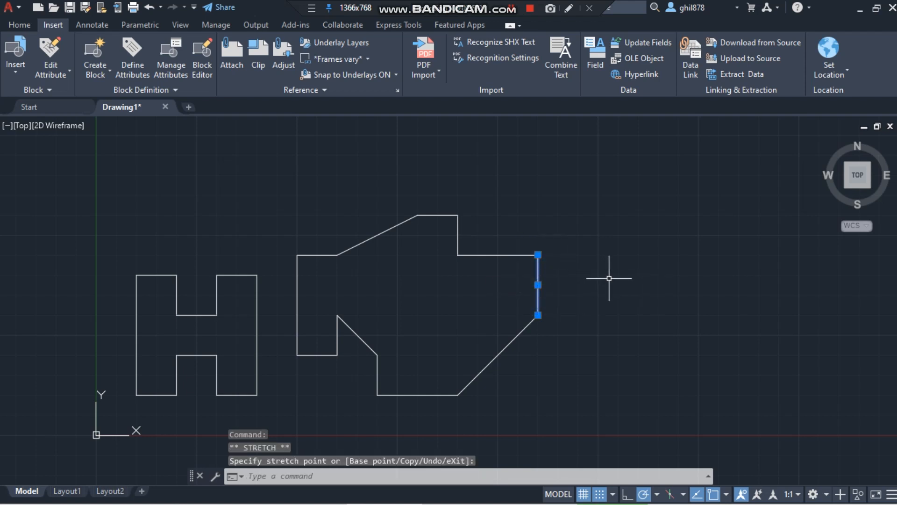
- Check diagonal FG and its 45° angle on the Exercise No. 2 slide and advance the presentation to Exercise No. 3
text(l)
key(Return)
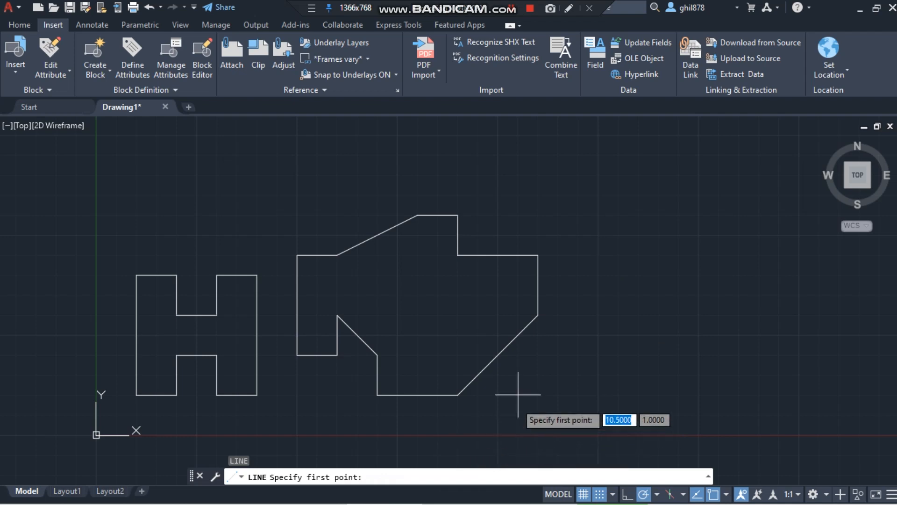
click(552, 503)
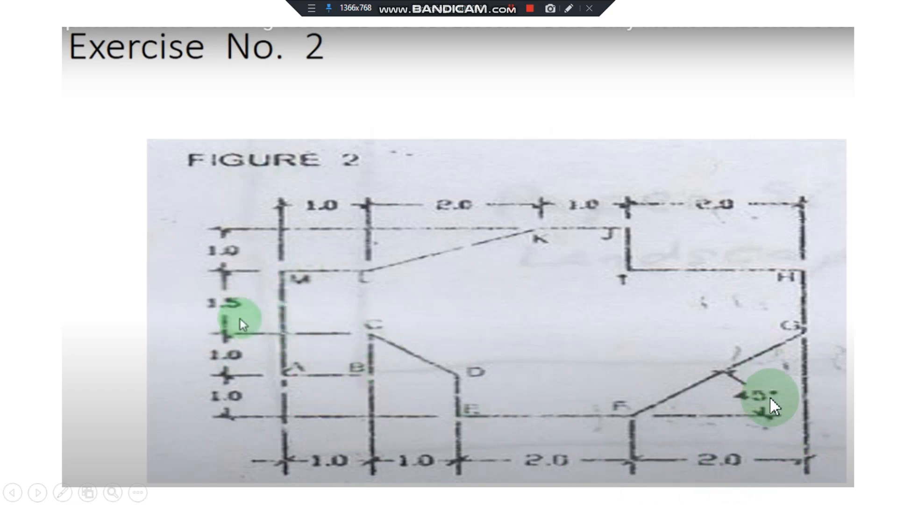
key(alt+Tab)
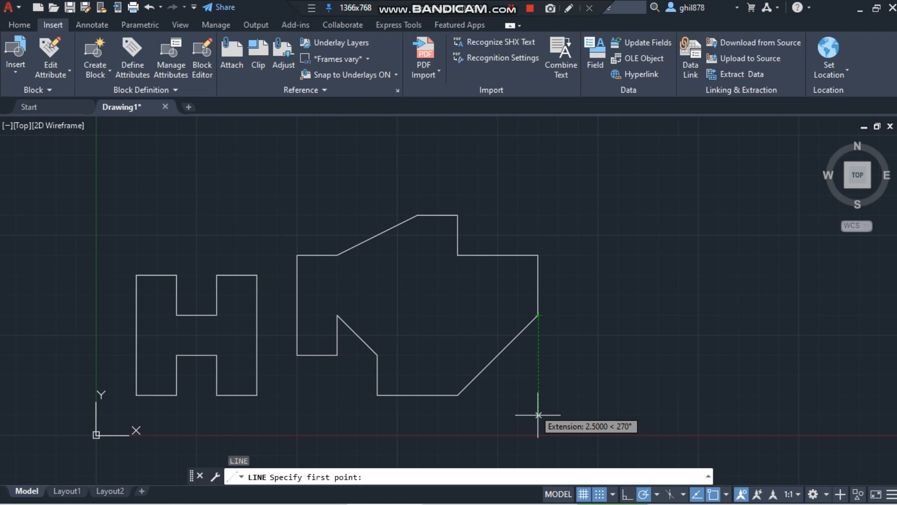
key(alt+Tab)
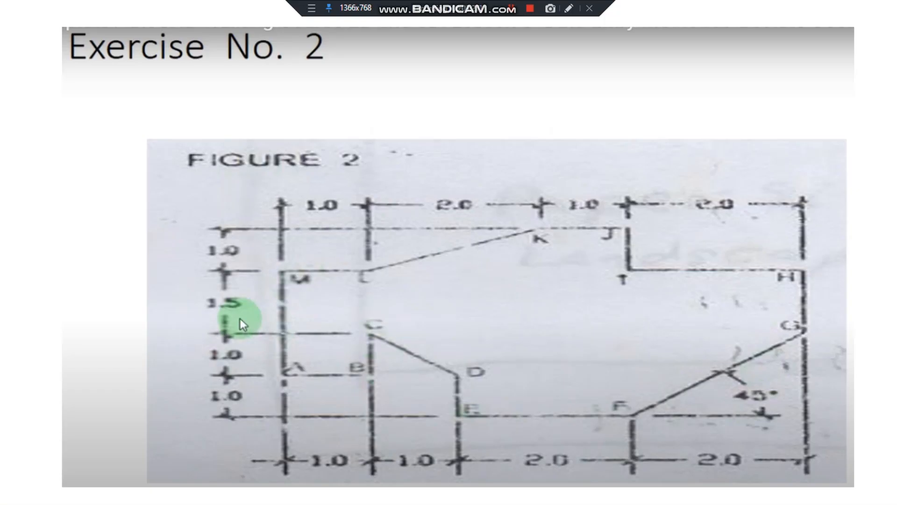
key(Right)
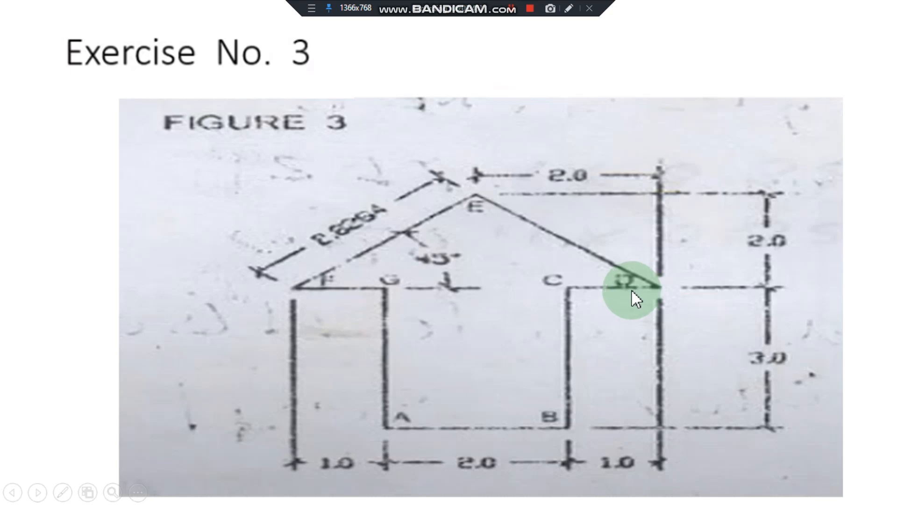
key(alt+Tab)
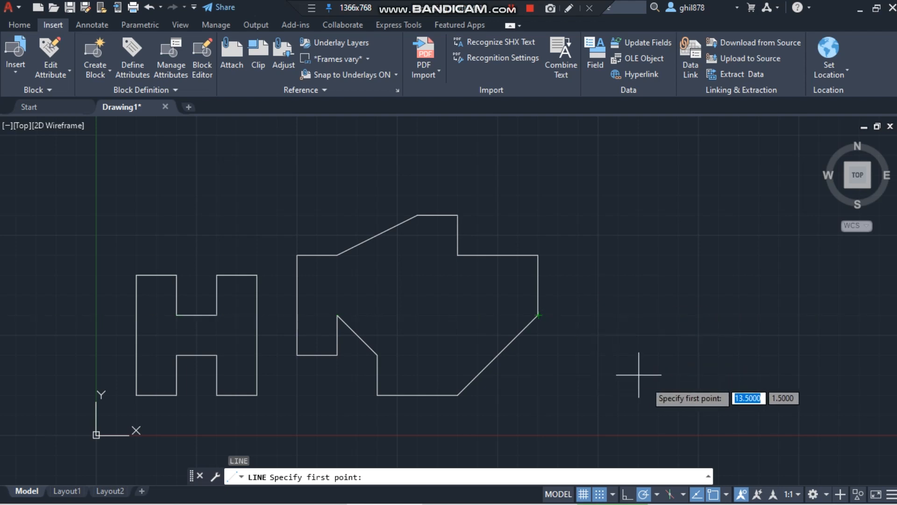
- Cancel the pending line and pan the drawing to open empty space beside Figure 2 for Figure 3
text(p)
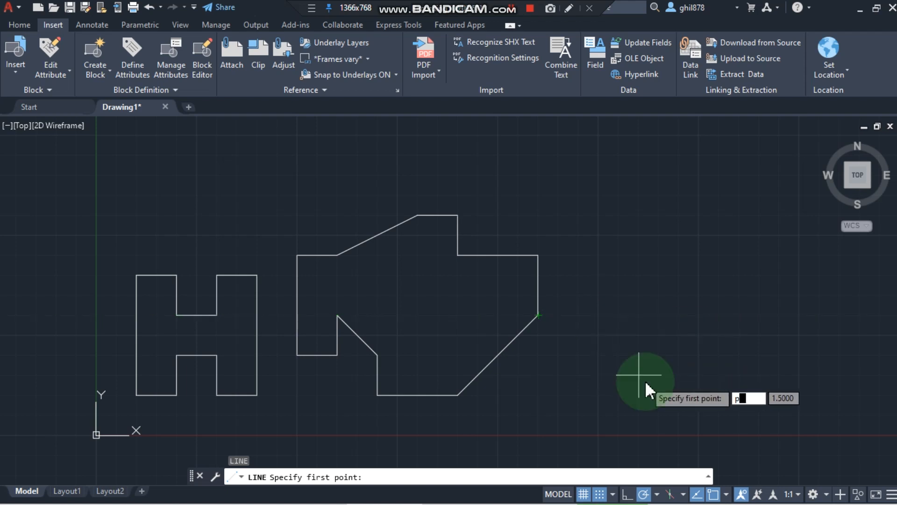
key(Escape)
key(Escape)
text(p)
key(Return)
drag(646, 381, 462, 378)
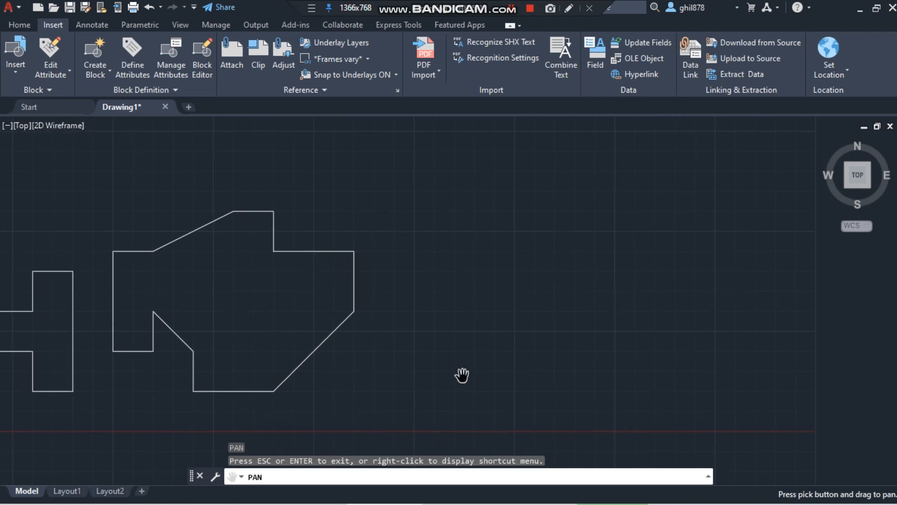
key(Escape)
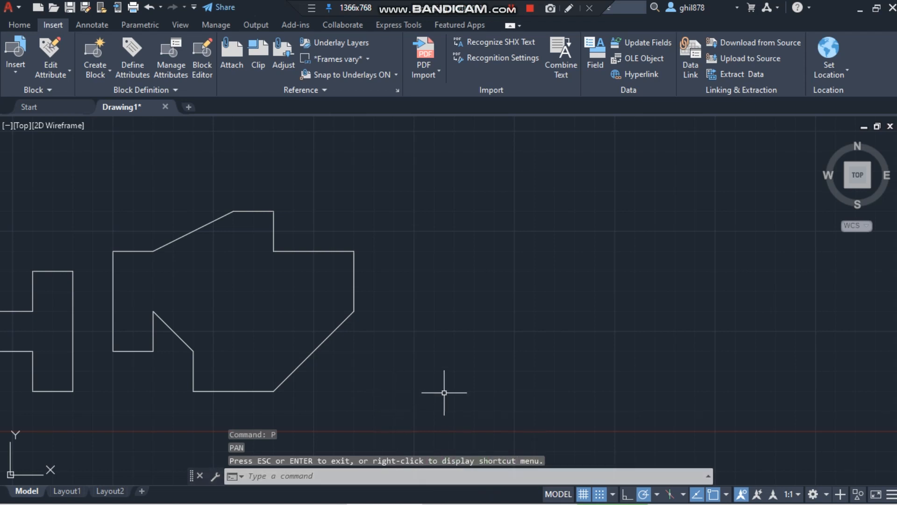
- Compare Figure 3's outline and dimensions on the Exercise No. 3 slide with the empty drawing area beside Figure 2
key(alt+Tab)
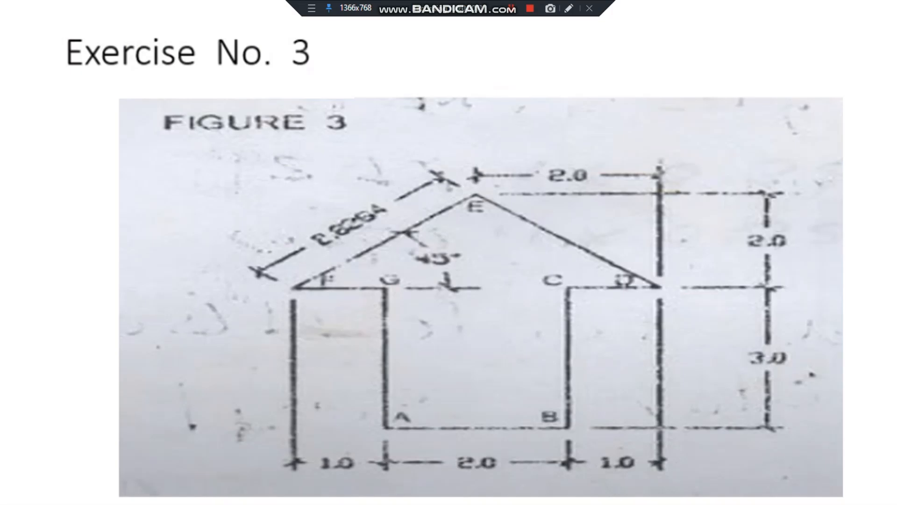
key(alt+Tab)
key(alt+Tab)
key(alt+Tab)
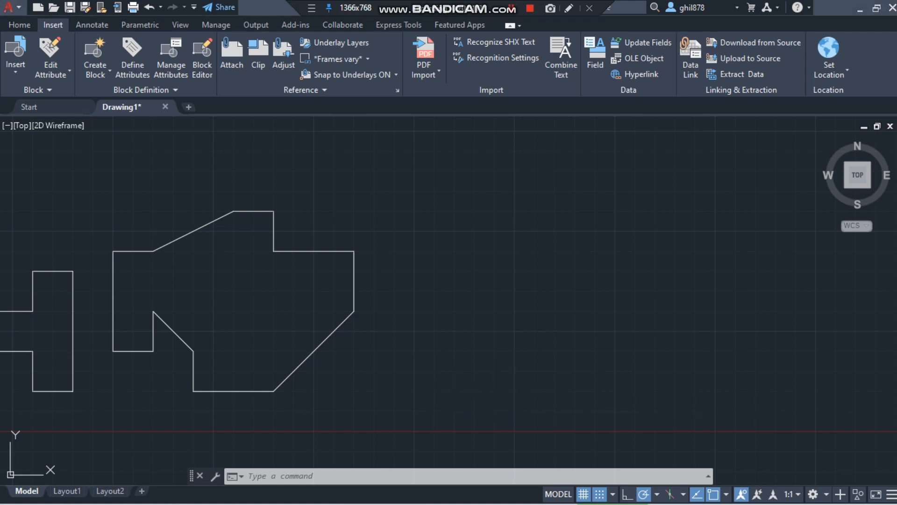
key(alt+Tab)
key(alt+Tab)
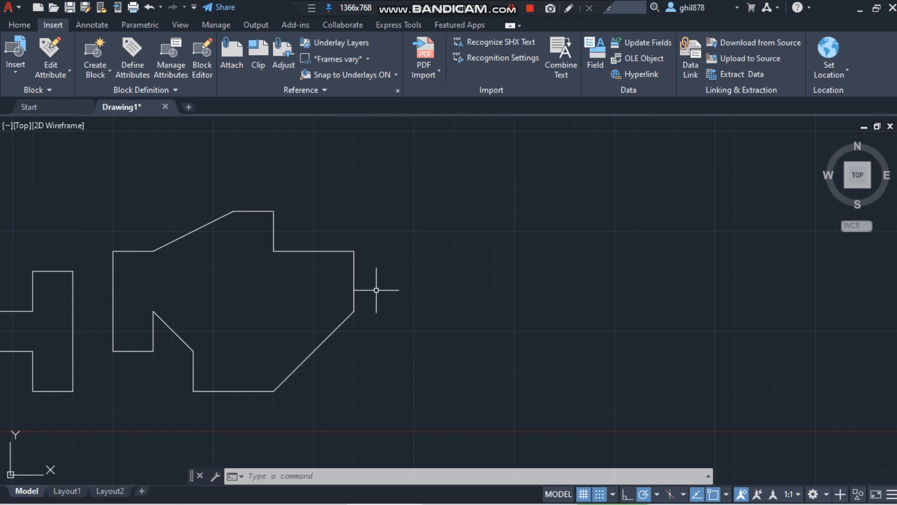
key(alt+Tab)
key(alt+Tab)
- Draw Figure 3's bottom edge AB with Line, 2 units horizontally from a point beside Figure 2 level with its base
text(l)
key(Return)
click(434, 390)
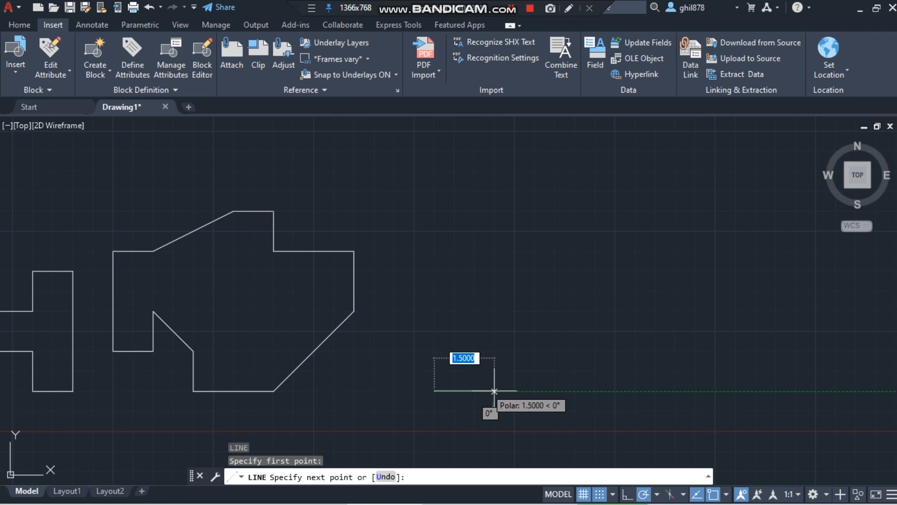
key(alt+Tab)
key(alt+Tab)
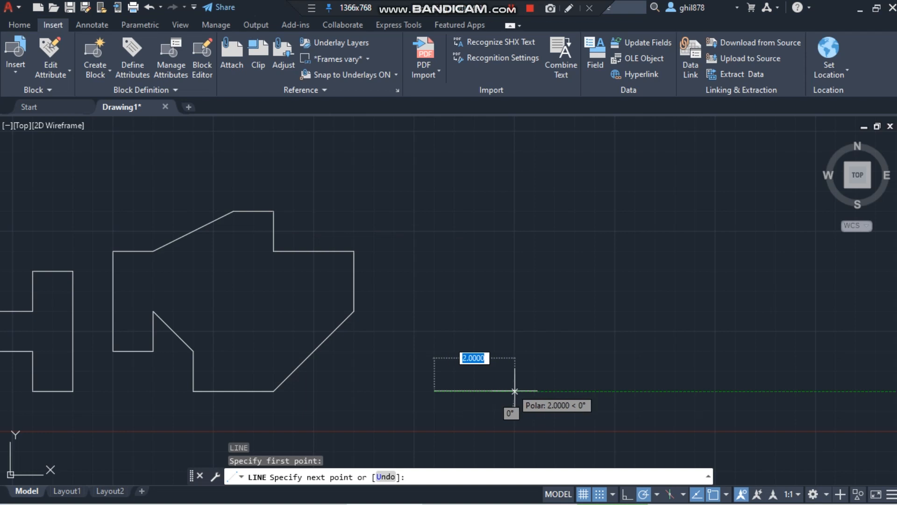
click(514, 390)
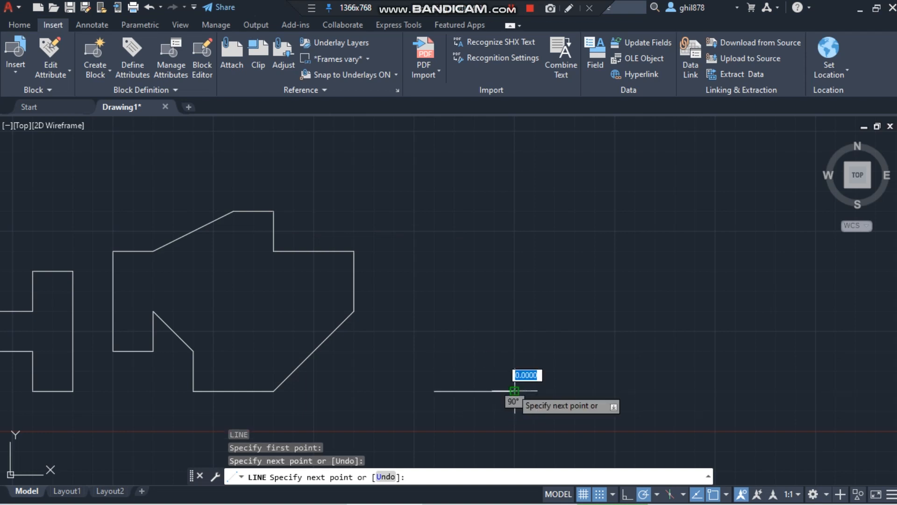
- Continue the line from B 3 units straight up to C and 1 unit horizontally outward to D, following the slide
key(alt+Tab)
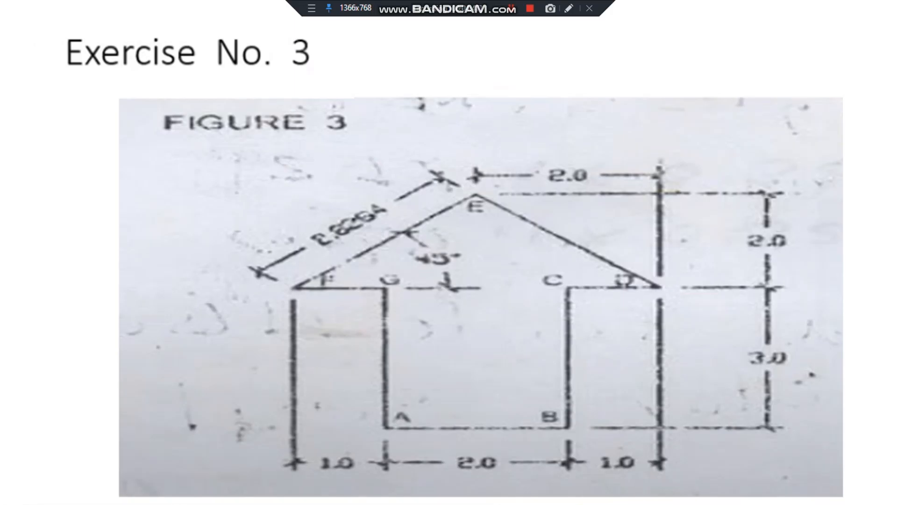
key(alt+Tab)
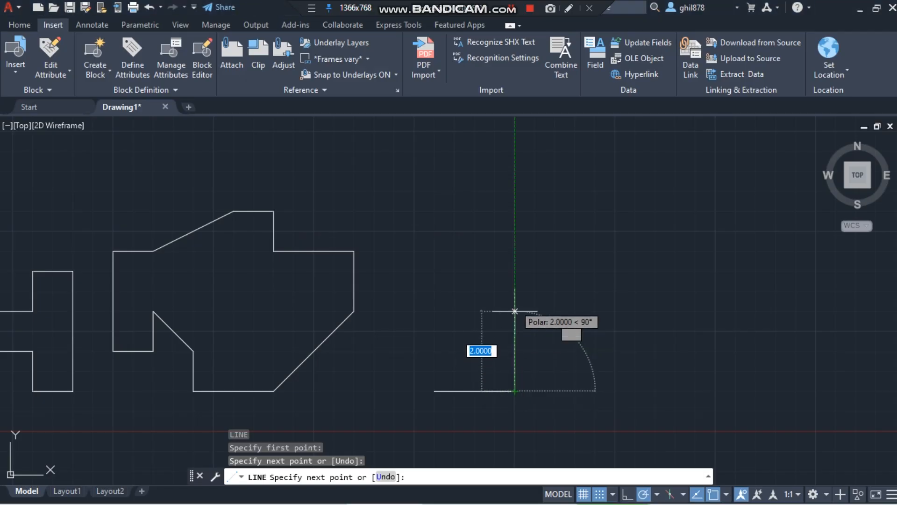
click(514, 271)
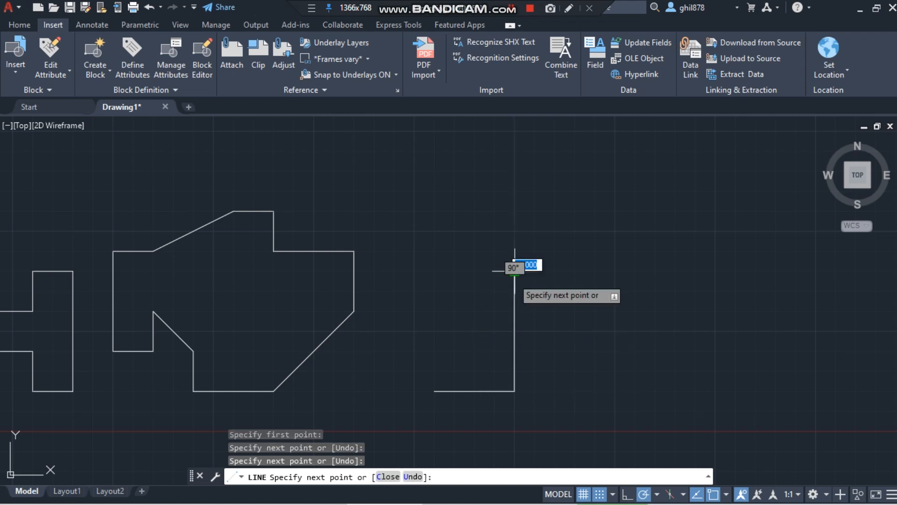
key(alt+Tab)
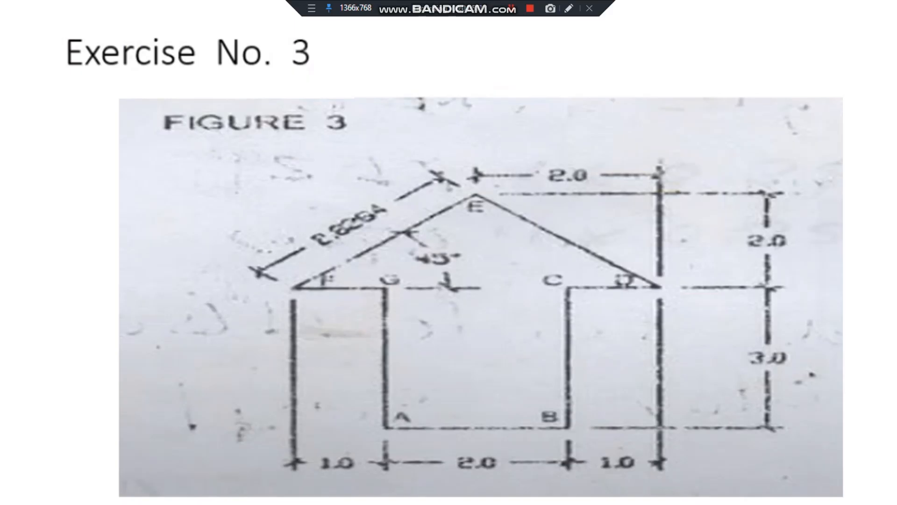
key(alt+Tab)
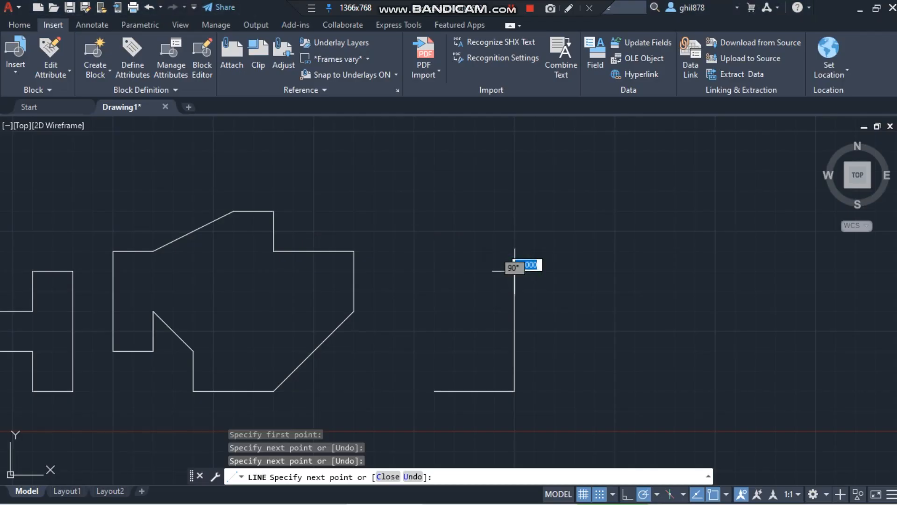
click(555, 271)
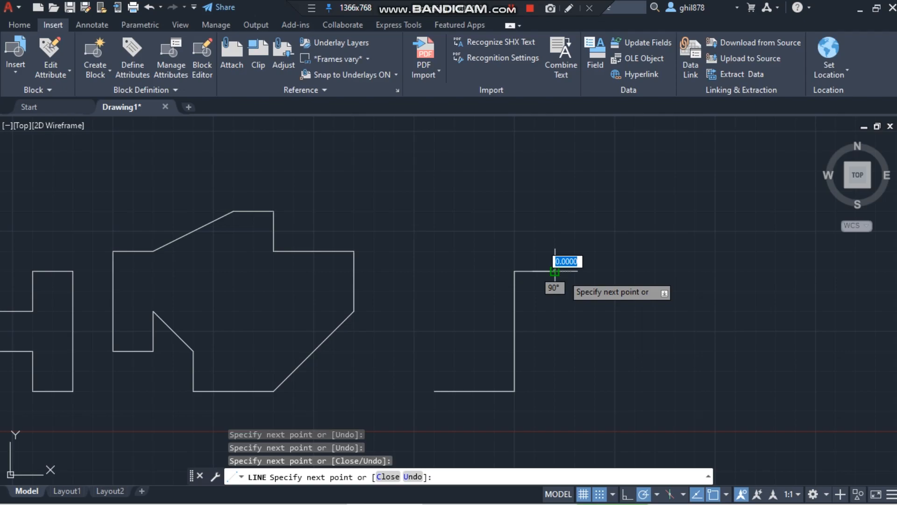
- Check the roof dimensions on the slide and draw sloped edge DE to the apex, 2 units across and 2 units up
key(alt+Tab)
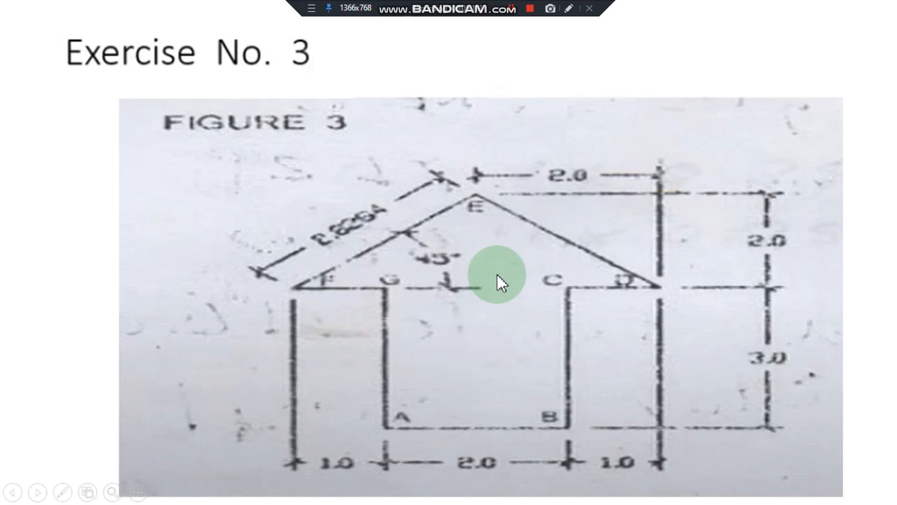
key(alt+Tab)
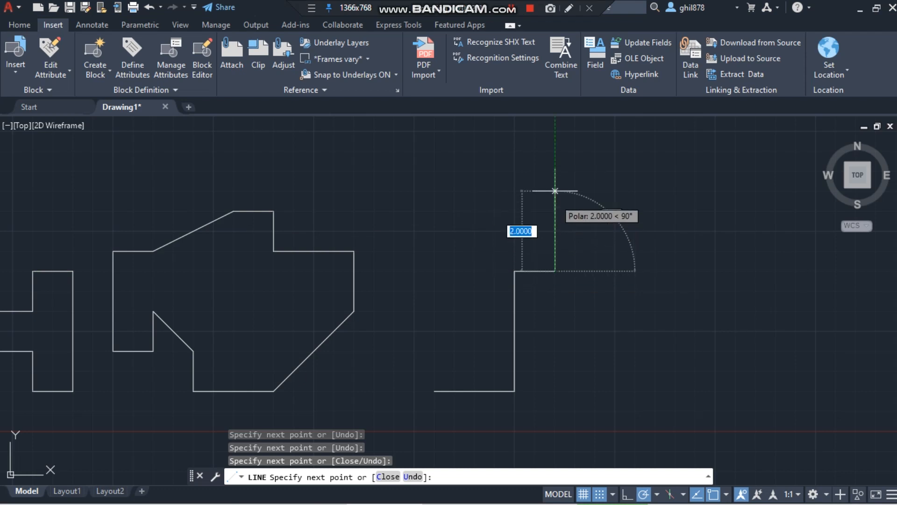
click(474, 190)
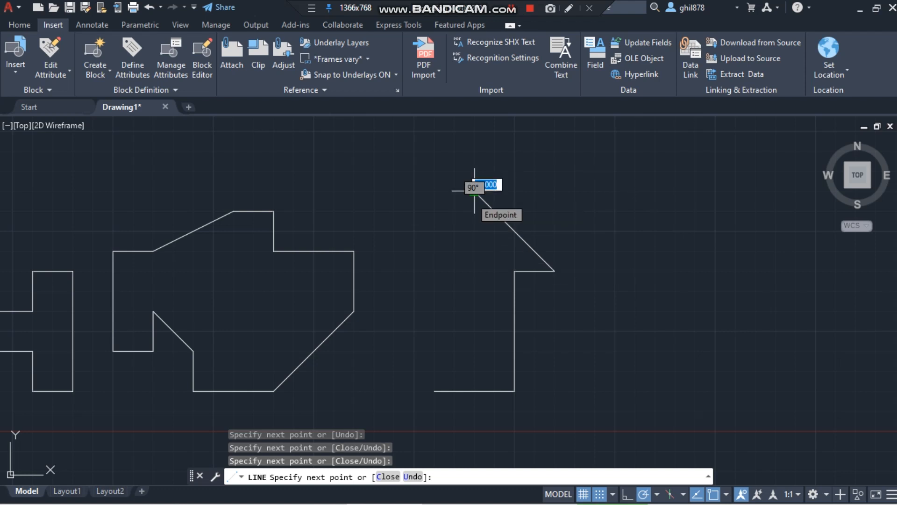
- Following the slide, draw roof edge EF 2.8284 units down from the apex at 45°, plus edge FG 1 unit horizontally inward
key(alt+Tab)
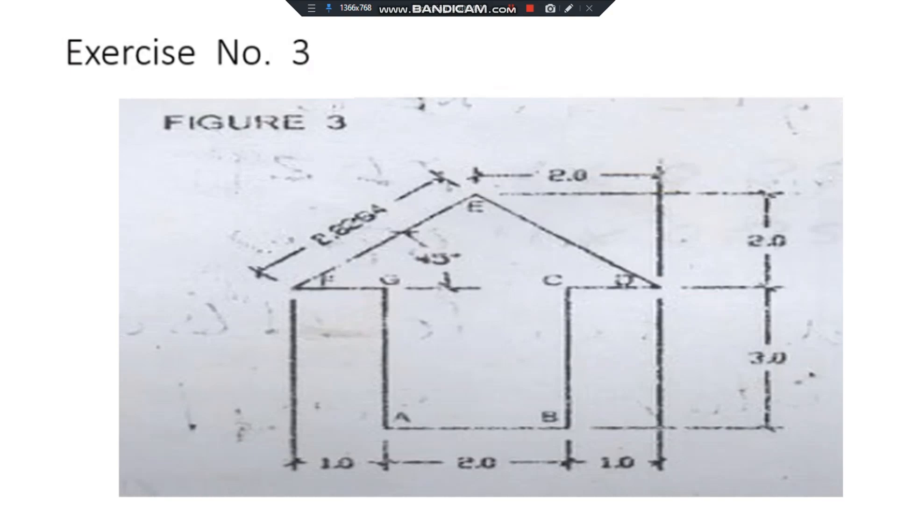
key(alt+Tab)
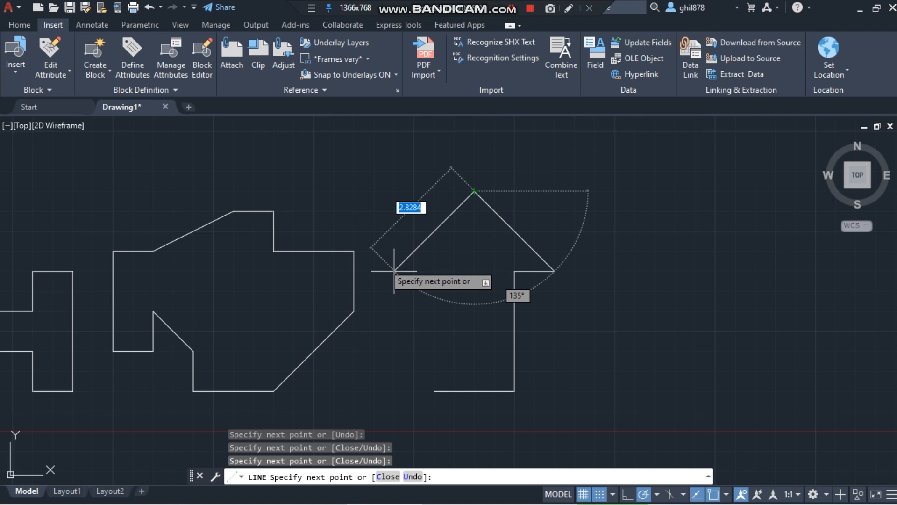
key(alt+Tab)
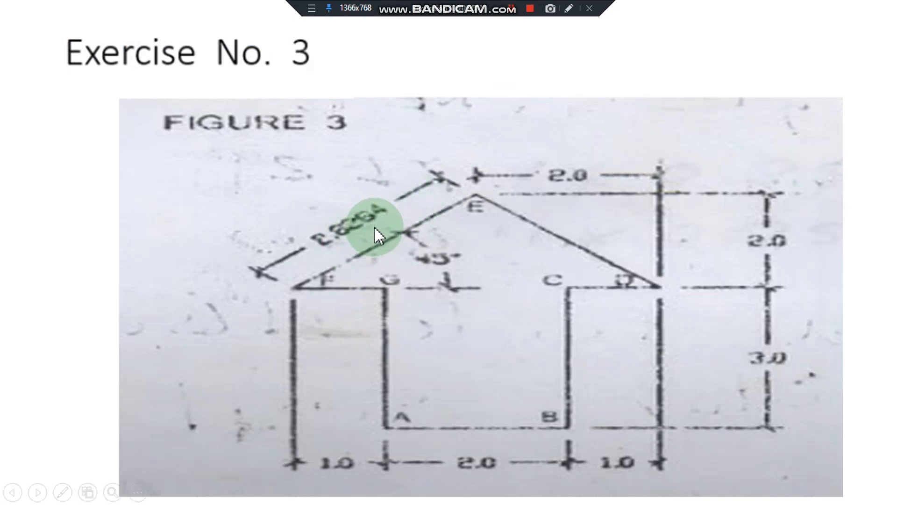
key(alt+Tab)
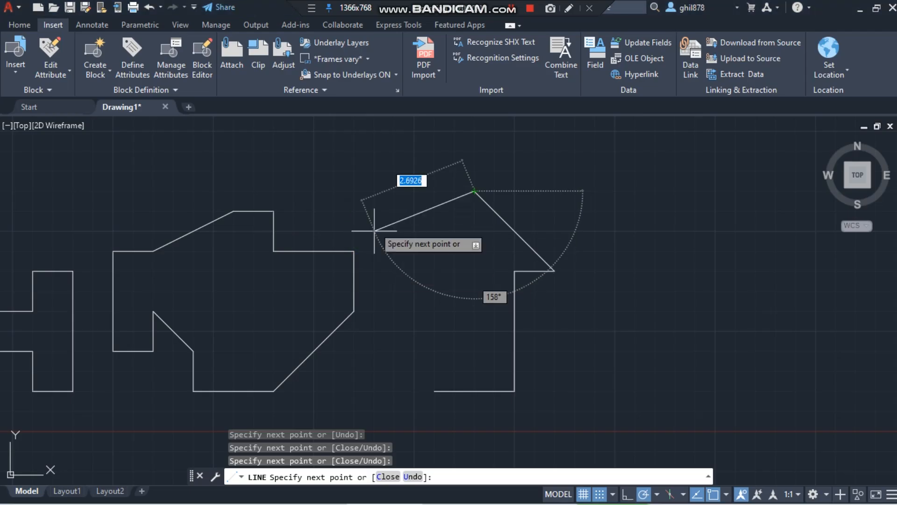
click(394, 270)
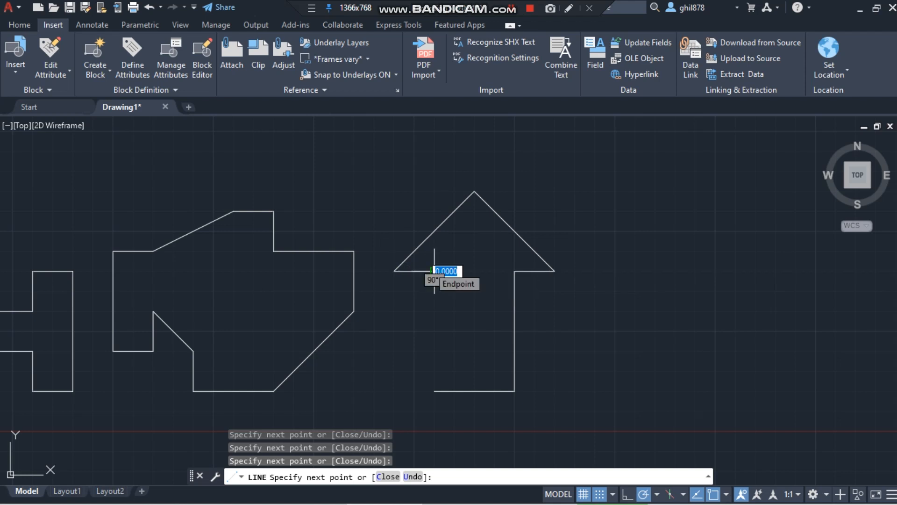
- Close Figure 3's outline with vertical edge GA, 3 units straight down to the starting point, and end the Line command
key(alt+Tab)
key(alt+Tab)
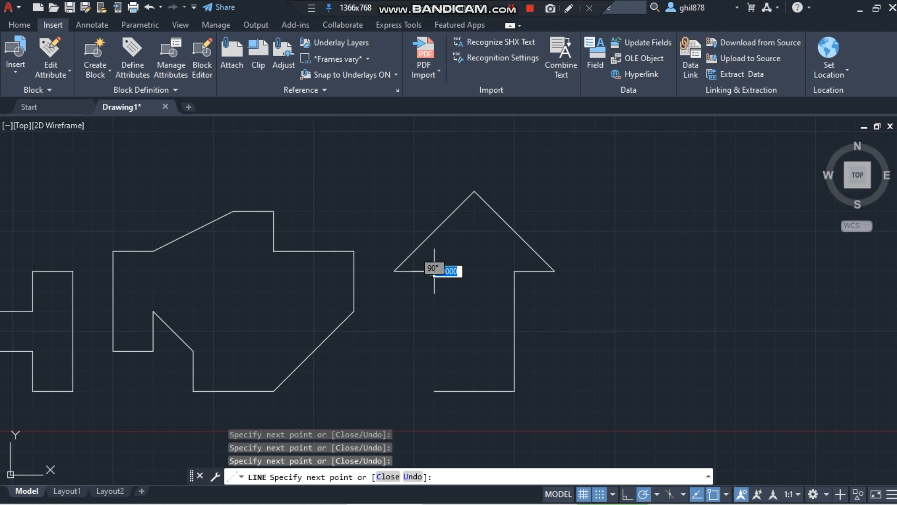
click(435, 391)
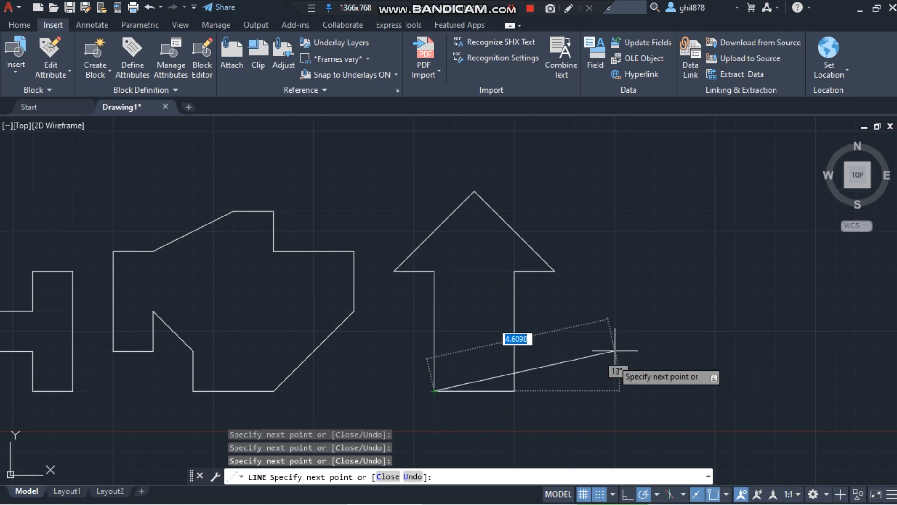
key(Return)
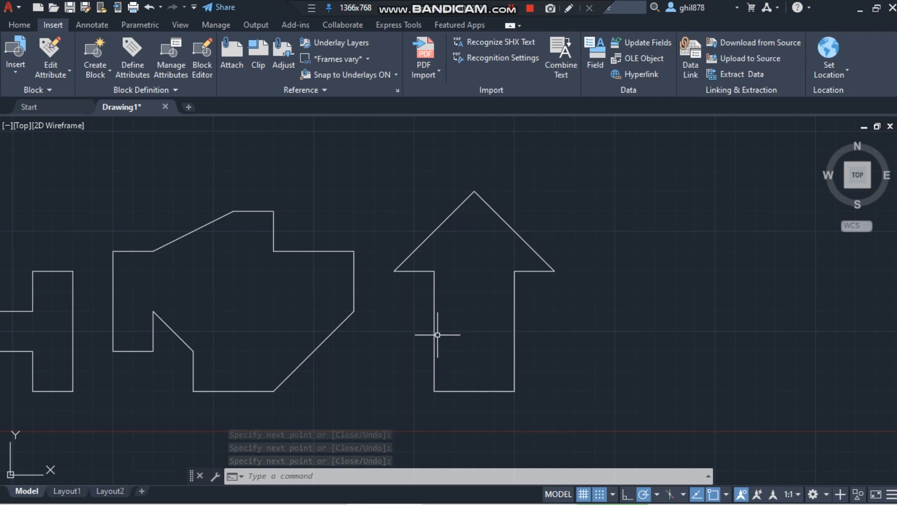
- Compare the closed Figure 3 outline with its labelled points and dimensions on the Exercise No. 3 slide
key(alt+Tab)
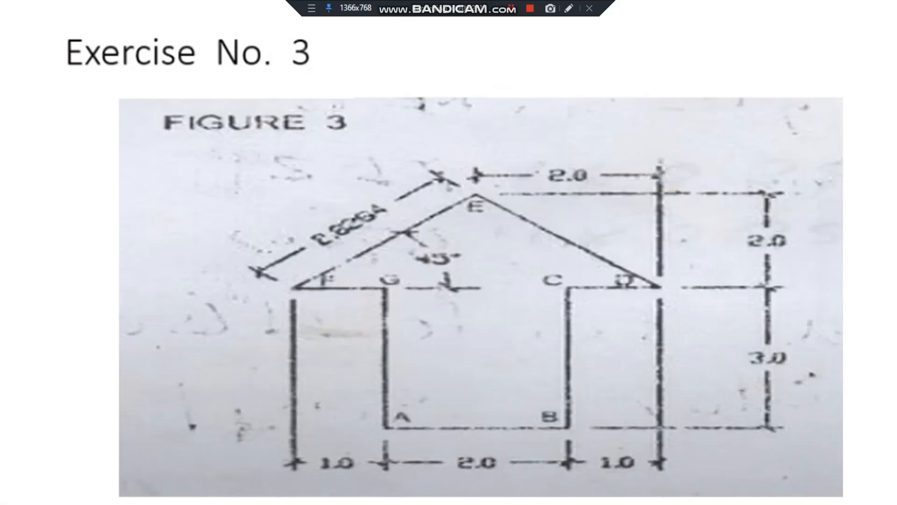
key(alt+Tab)
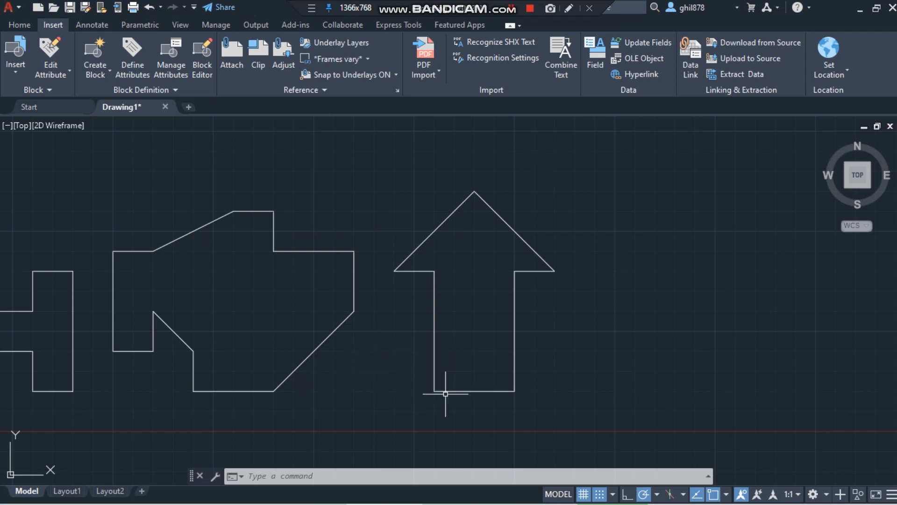
key(alt+Tab)
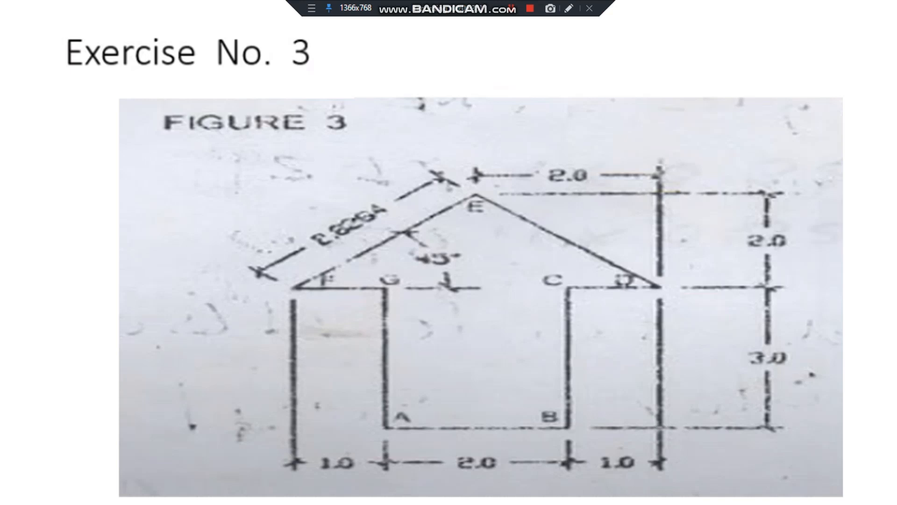
key(alt+Tab)
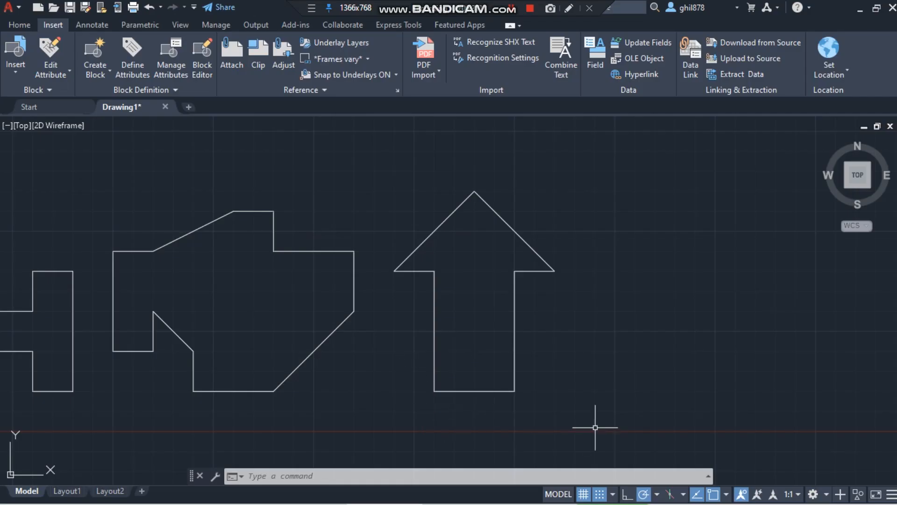
- Pan the drawing to show all three figures together and review them against the Exercise No. 2 and No. 3 slides
text(p)
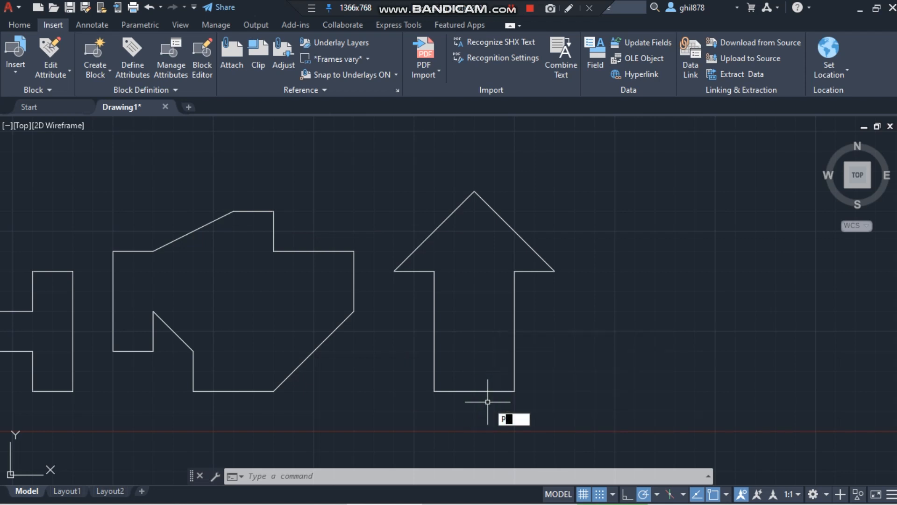
key(Return)
drag(366, 411, 537, 403)
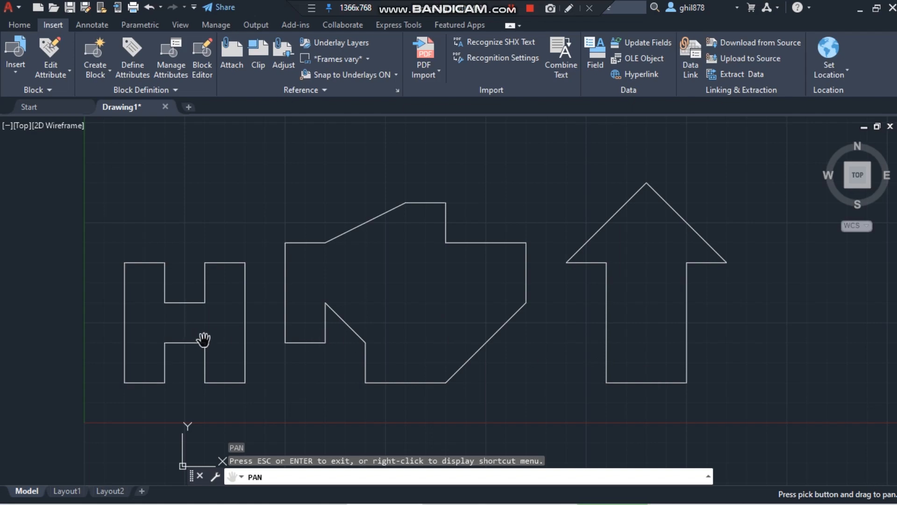
key(alt+Tab)
scroll(240, 318, up, 2)
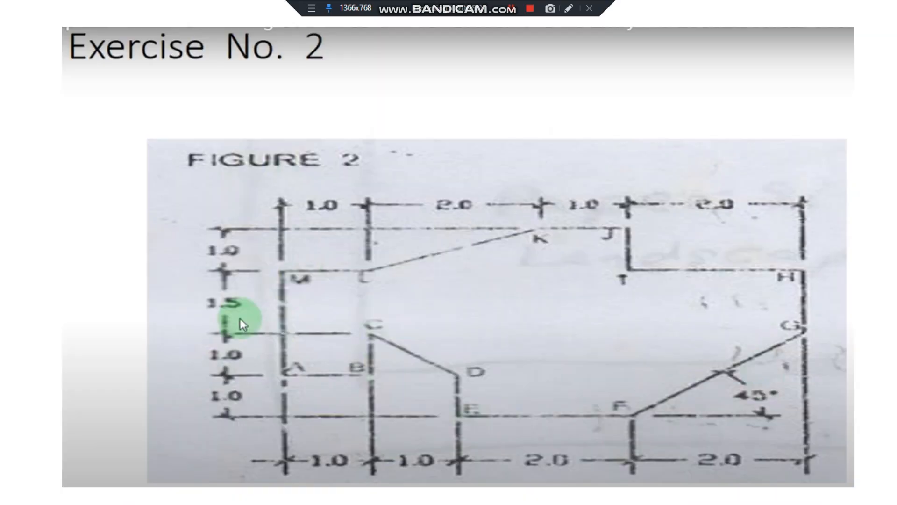
click(240, 319)
click(240, 318)
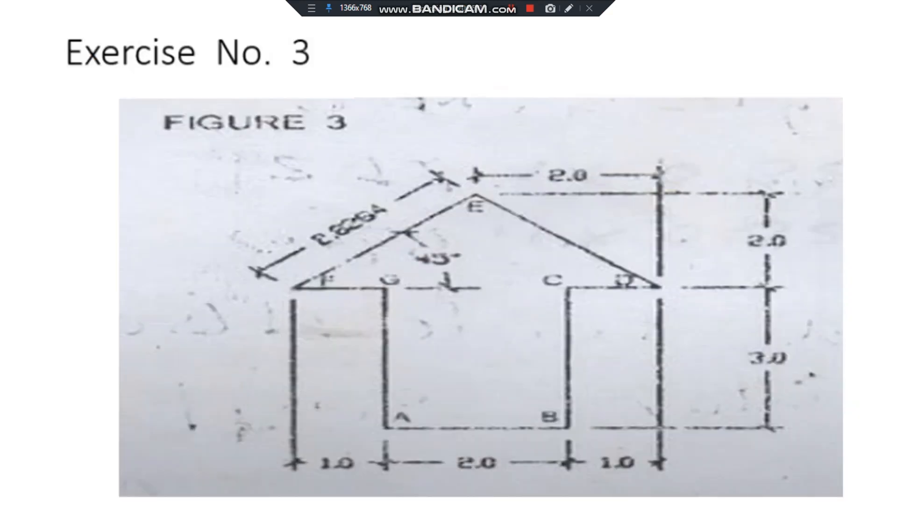
key(alt+Tab)
click(431, 457)
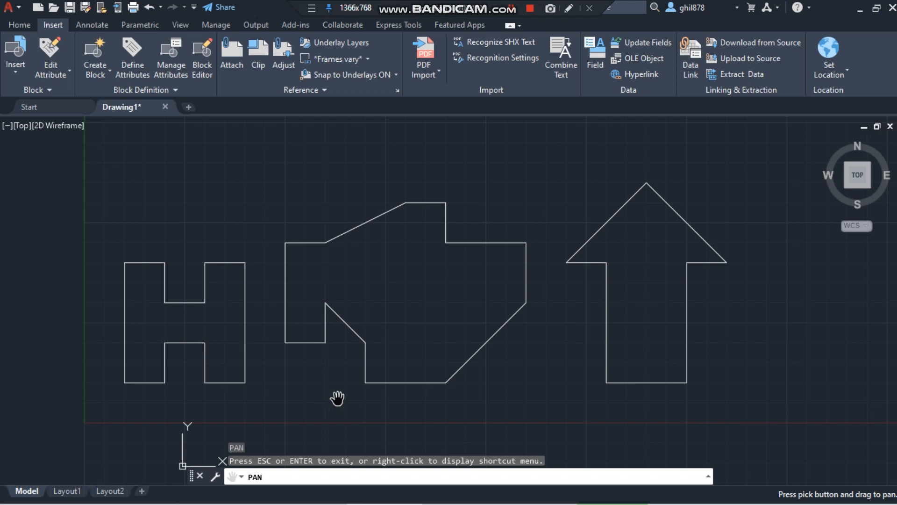
key(Escape)
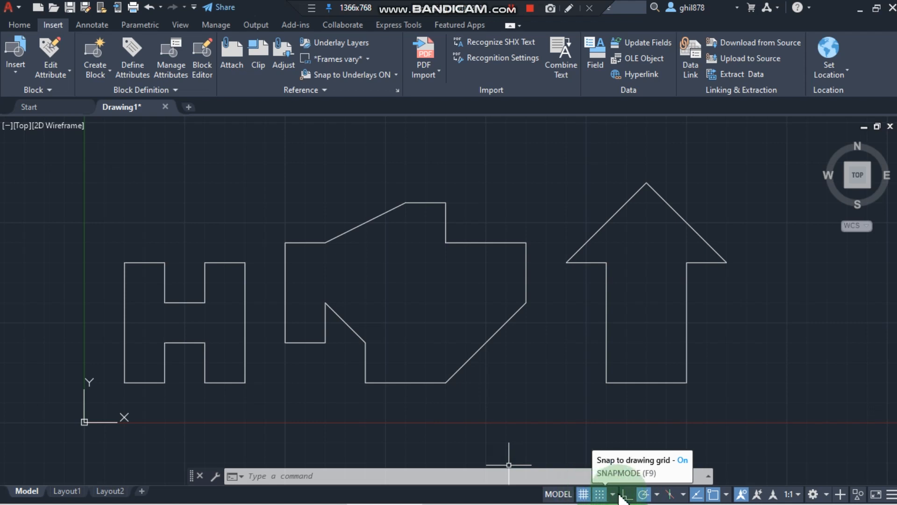
click(643, 493)
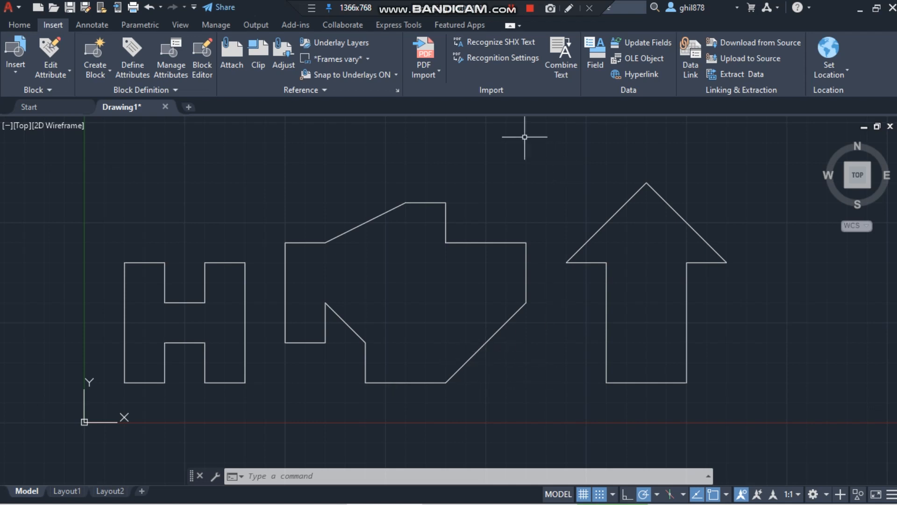
click(530, 9)
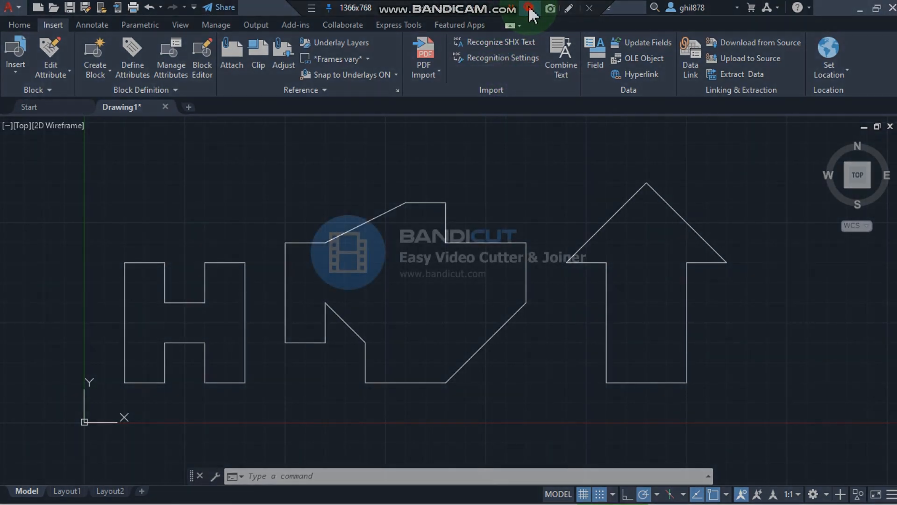